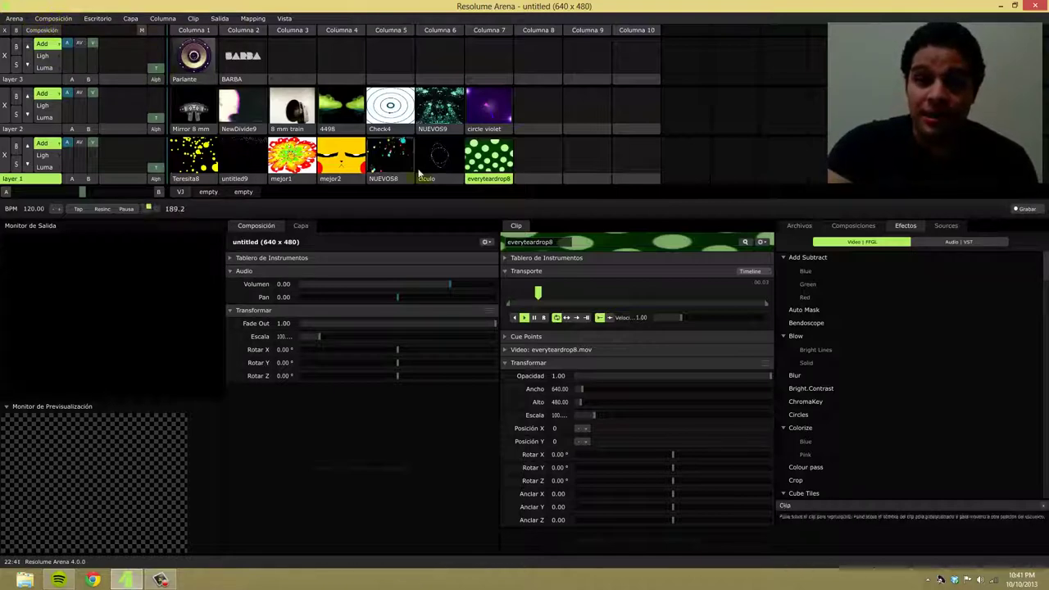
Play the clips NewDivide9, 8 mm train, 4498 and Mirror 8 mm on layer 2, and untitled9 and mejor1 on layer 1.
left_click(242, 117)
left_click(294, 109)
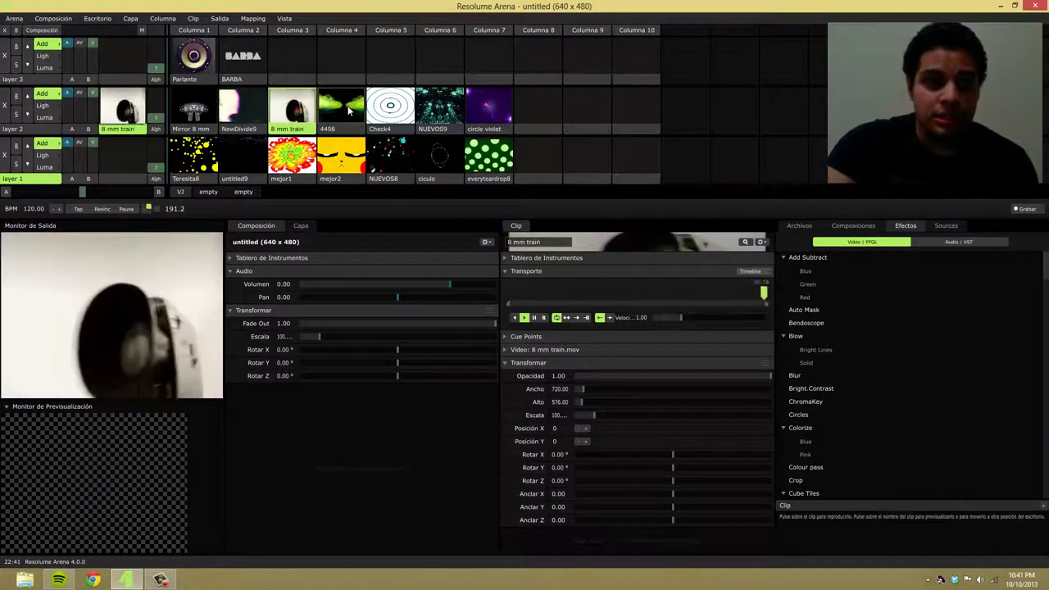
left_click(349, 110)
left_click(203, 125)
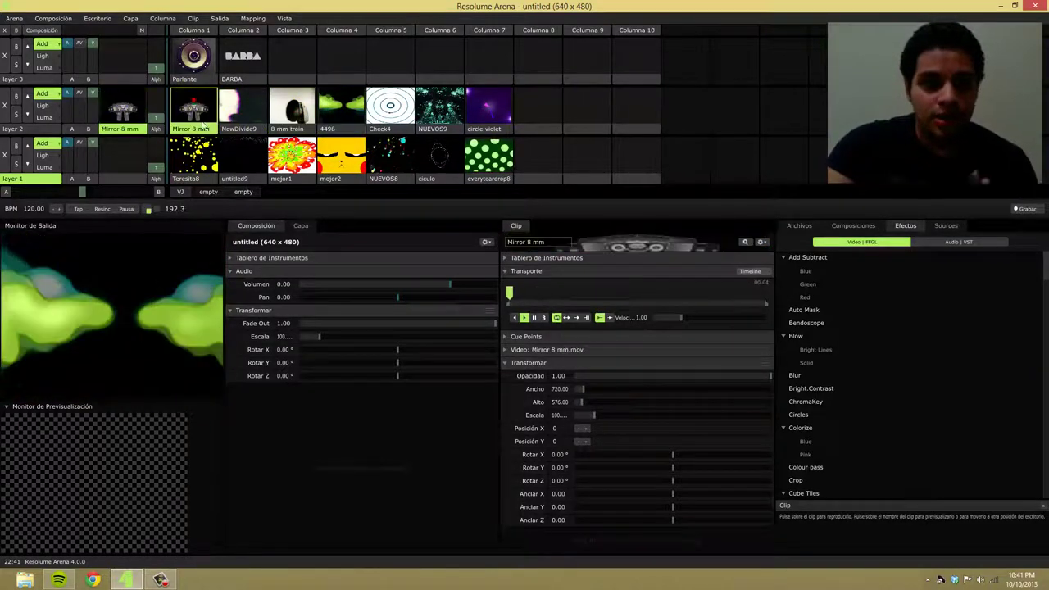
left_click(239, 158)
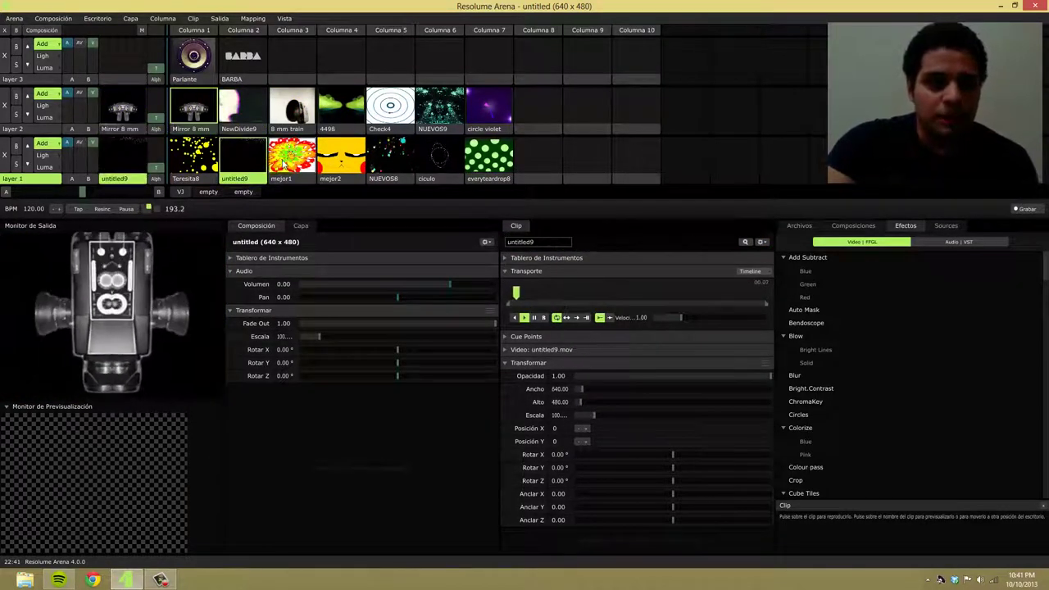
left_click(283, 164)
Clear the playing clips from layers 2 and 1, and play the Check4 clip on layer 2.
left_click(4, 105)
left_click(4, 155)
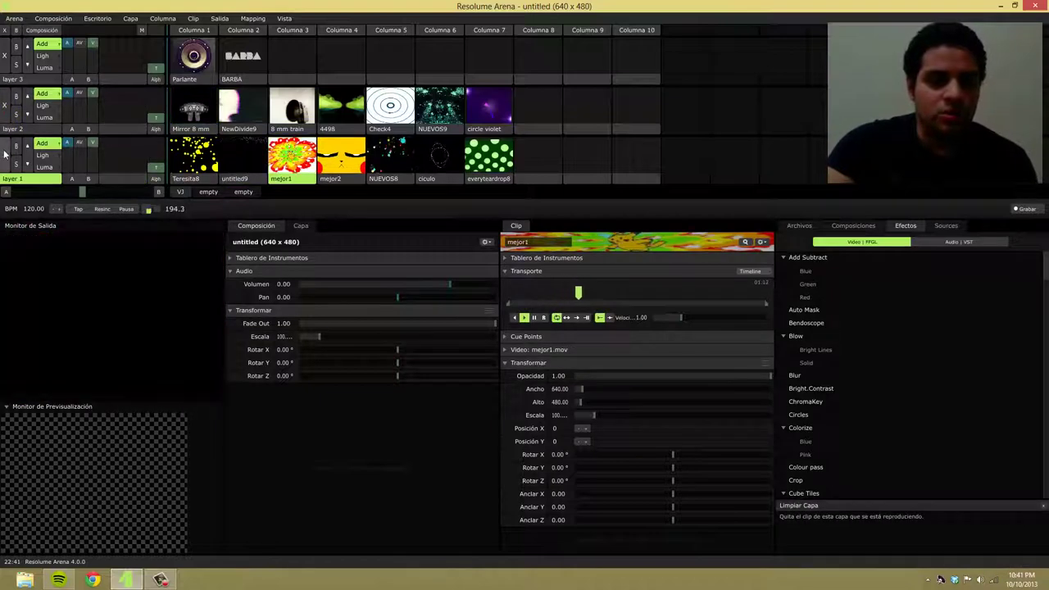
left_click(402, 111)
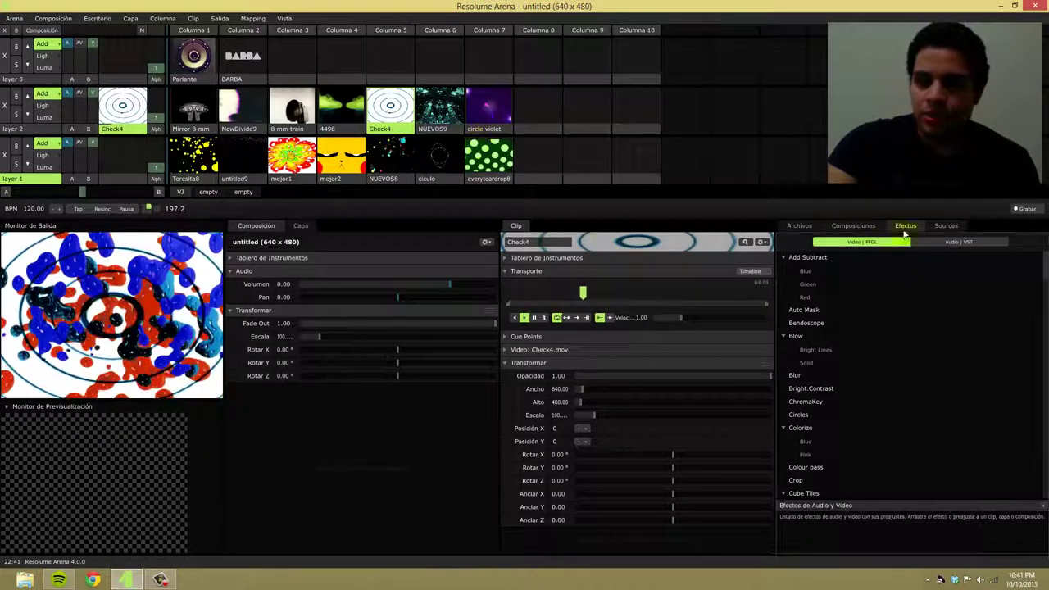
Look through the list of video effects and their presets, from Add Subtract down to Luma Waves.
scroll(1046, 282, "down", 3)
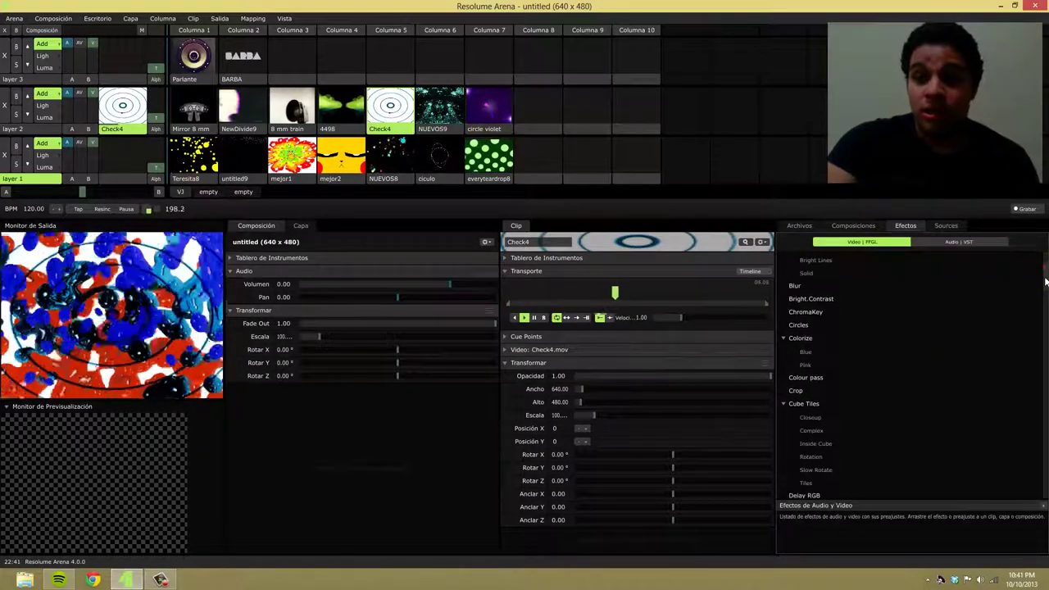
scroll(1046, 282, "down", 1)
scroll(1046, 285, "down", 5)
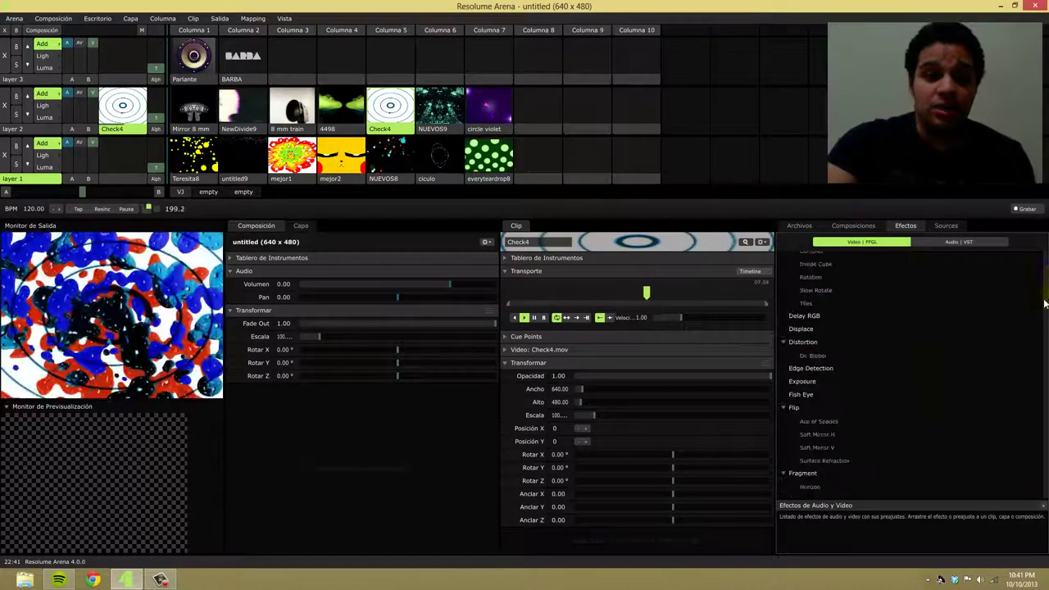
scroll(1046, 298, "up", 8)
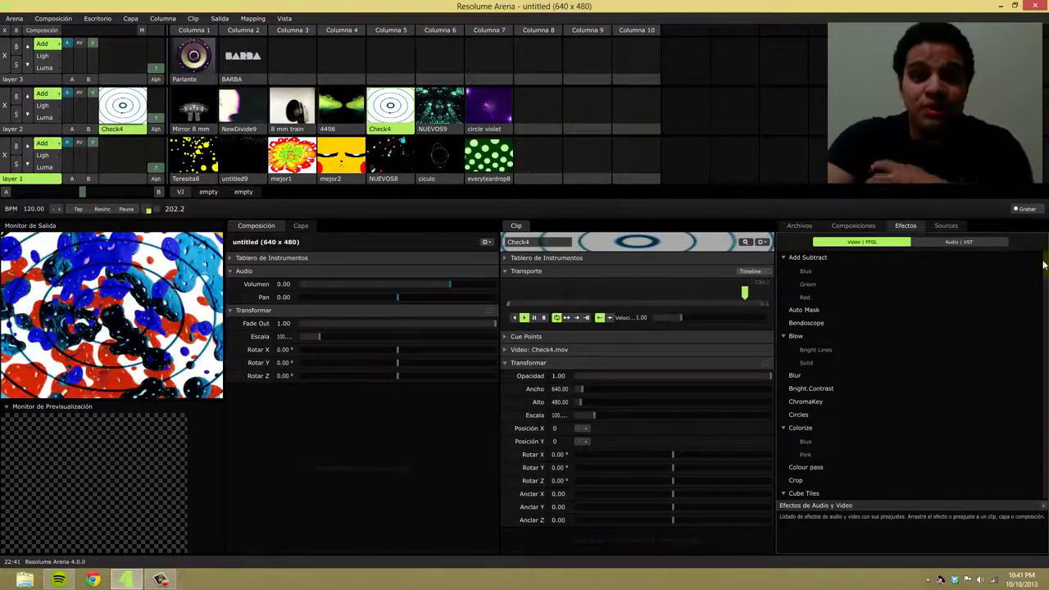
mouse_move(913, 310)
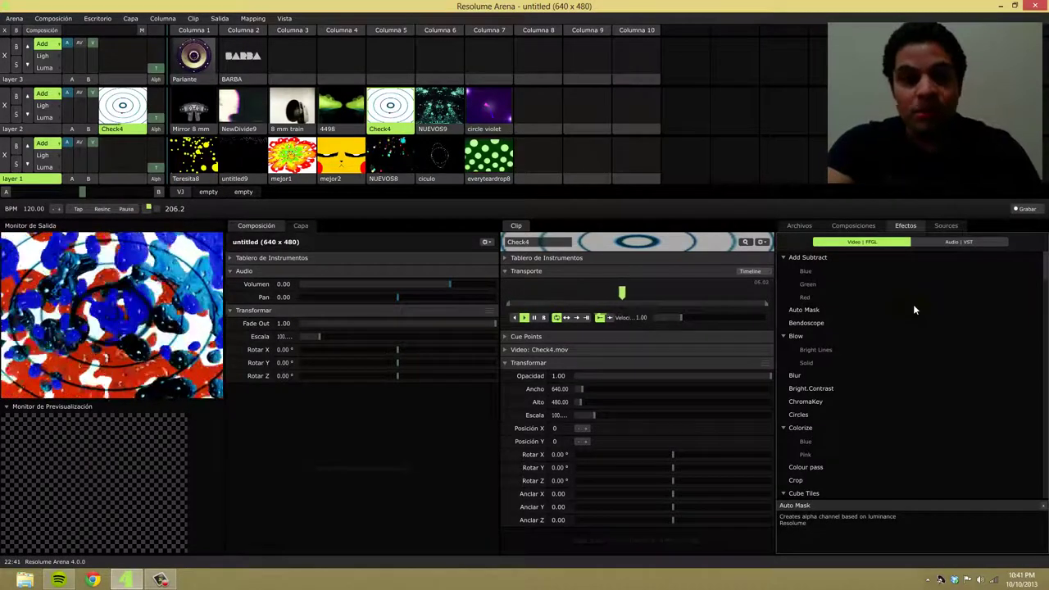
scroll(836, 375, "down", 5)
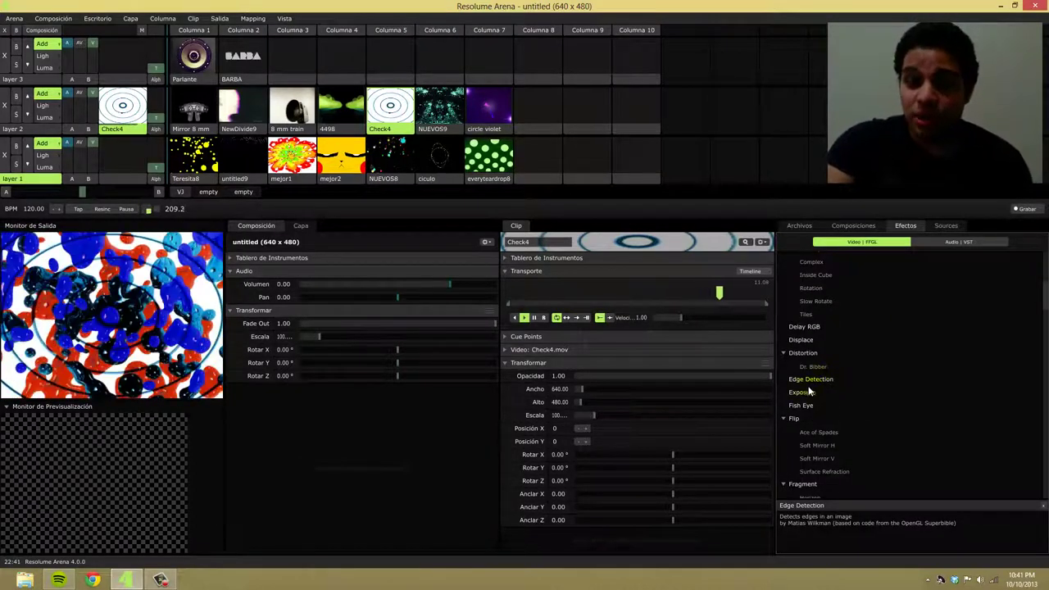
scroll(815, 388, "down", 5)
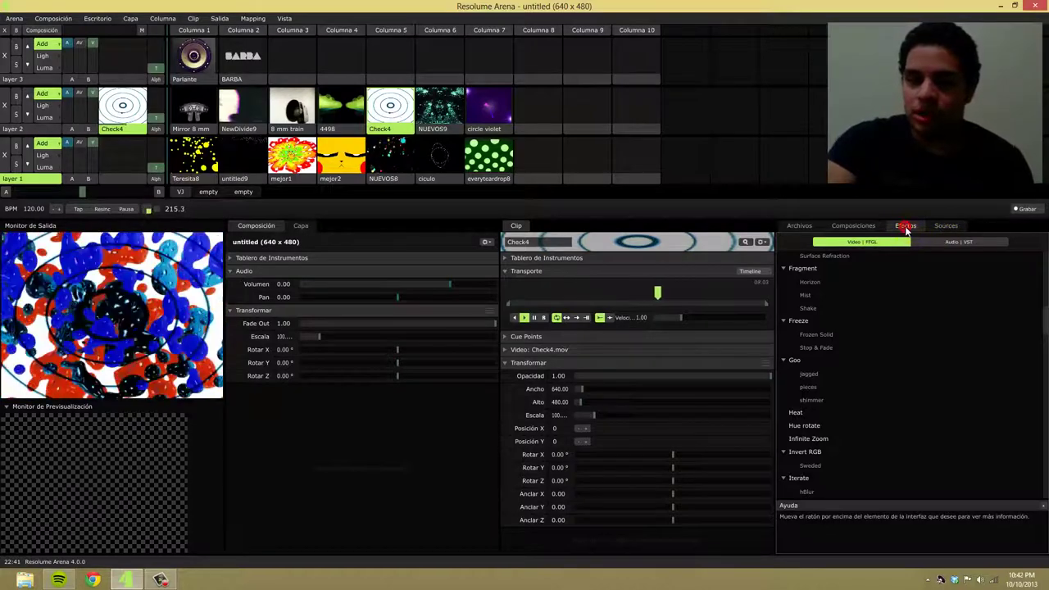
scroll(1045, 336, "down", 2)
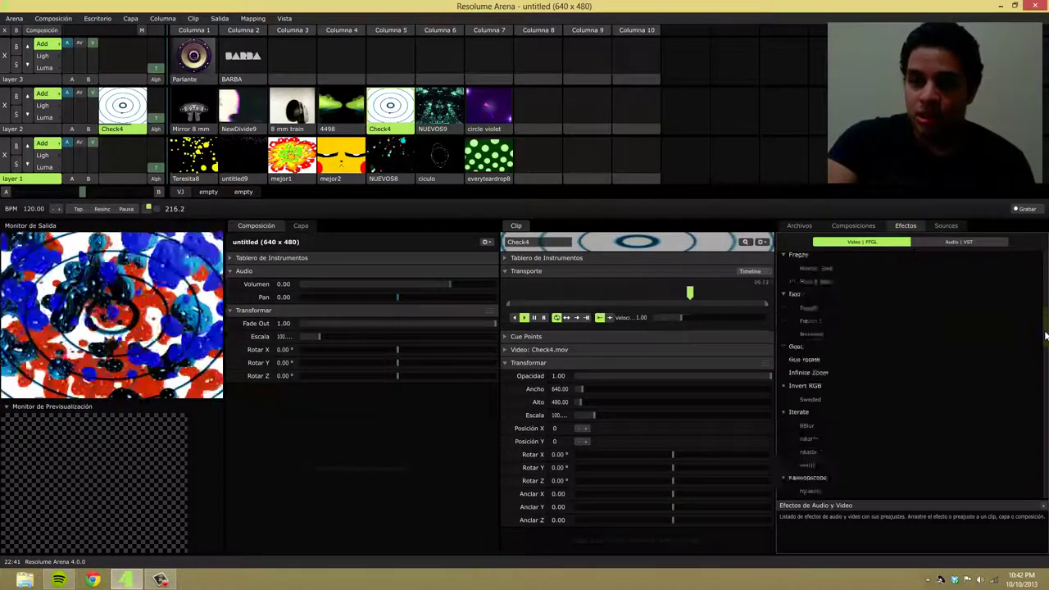
scroll(1045, 340, "down", 3)
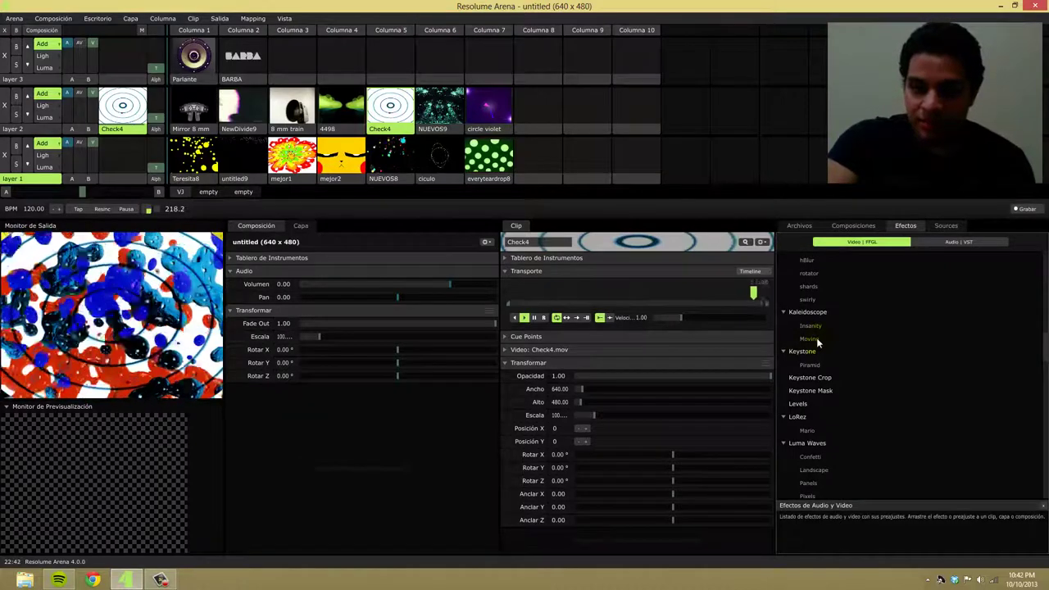
Try the Kaleidoscope effect's Moving preset on the playing Check4 clip and remove it again.
left_click_drag(817, 339, 810, 341)
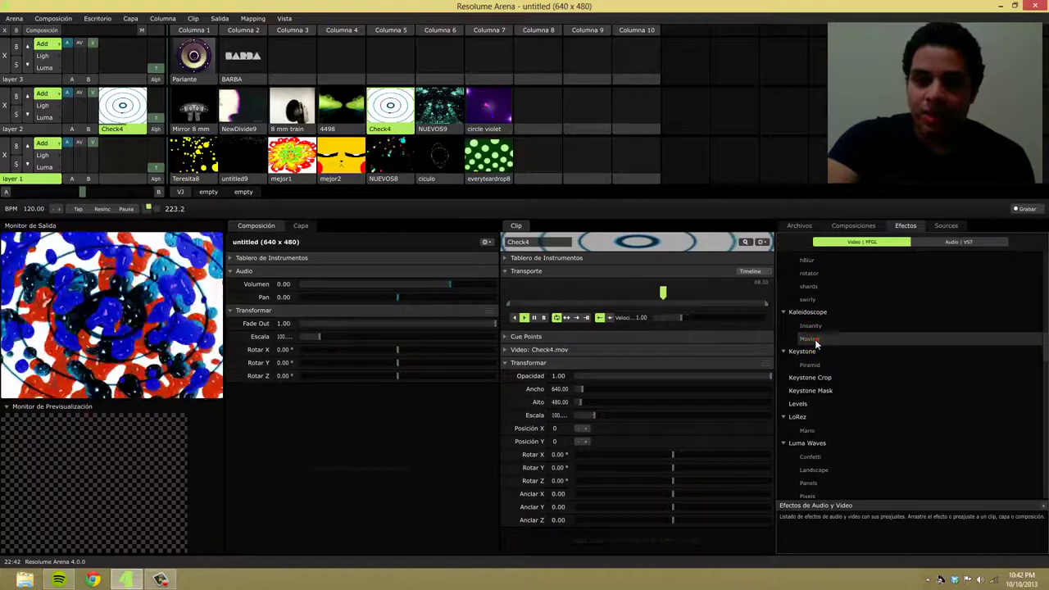
mouse_move(764, 340)
left_mouse_down()
mouse_move(610, 344)
mouse_move(506, 269)
mouse_move(784, 336)
left_mouse_up()
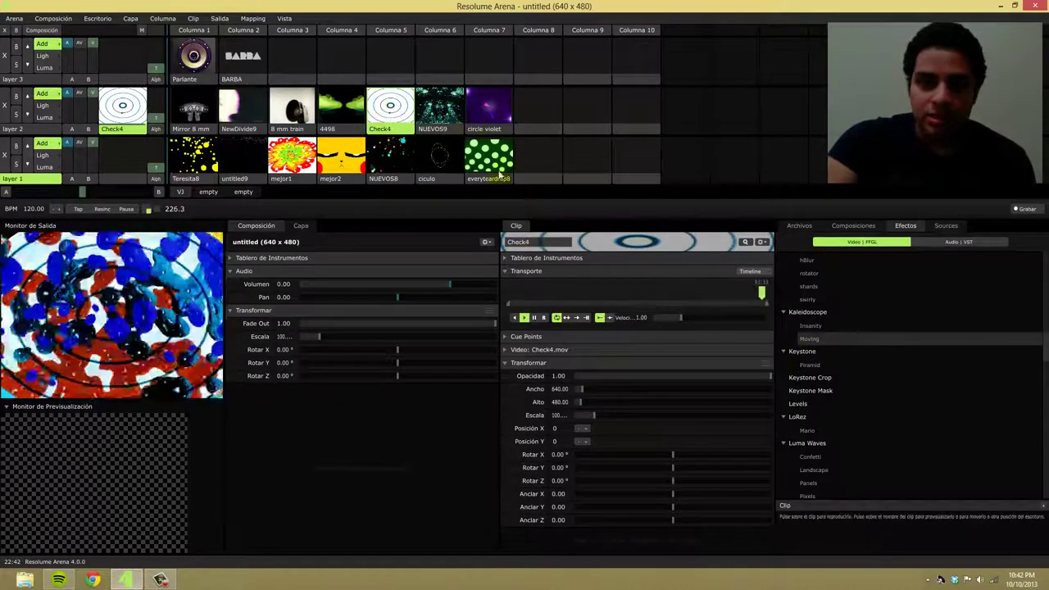
left_click_drag(809, 338, 637, 391)
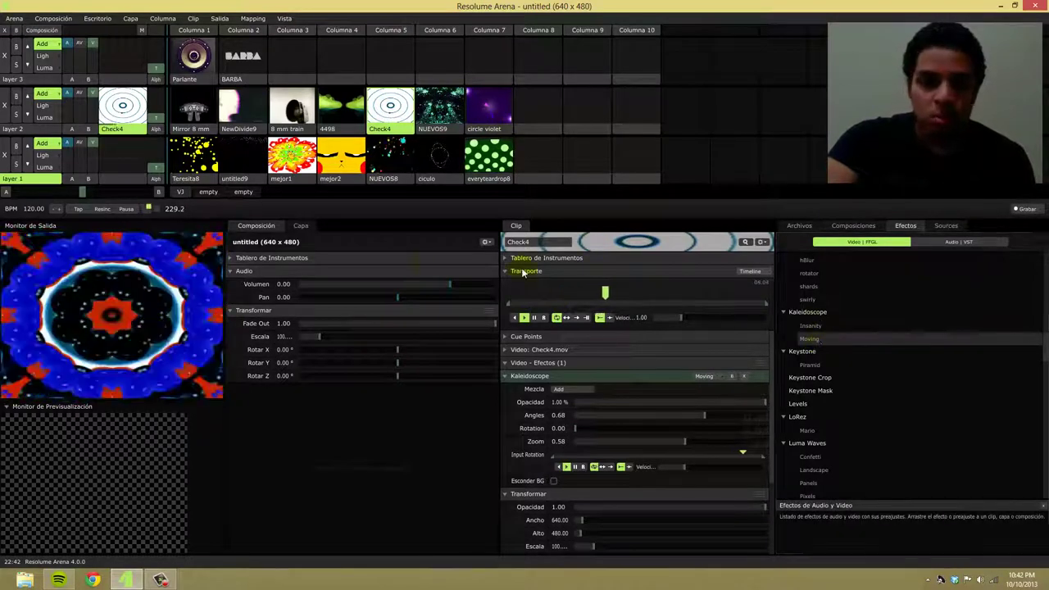
left_click(732, 375)
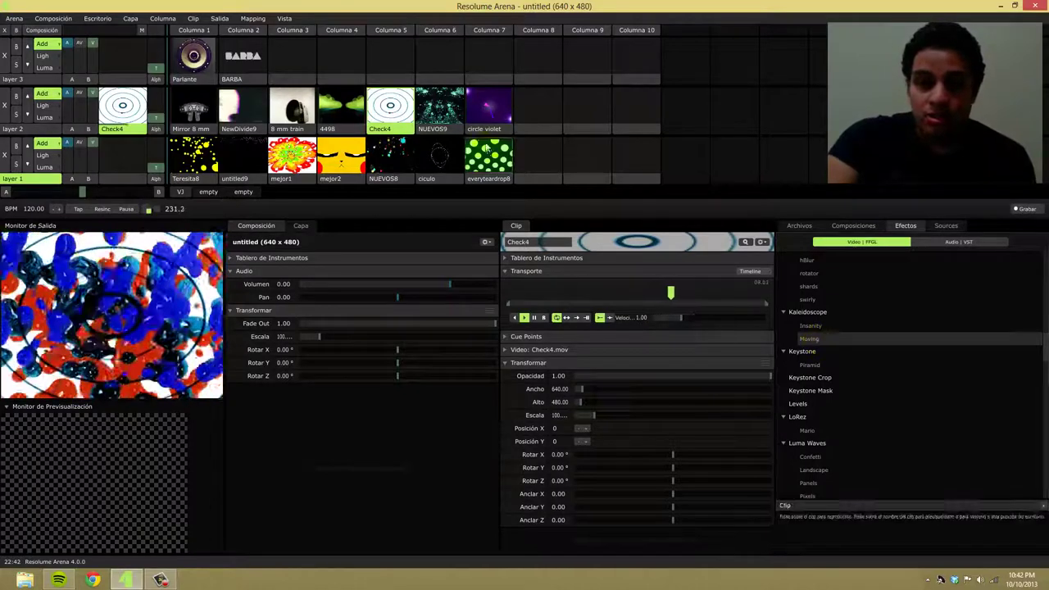
Play circle violet on layer 2 and apply the Kaleidoscope Moving preset to the NewDivide9 clip that is not playing.
left_click(488, 108)
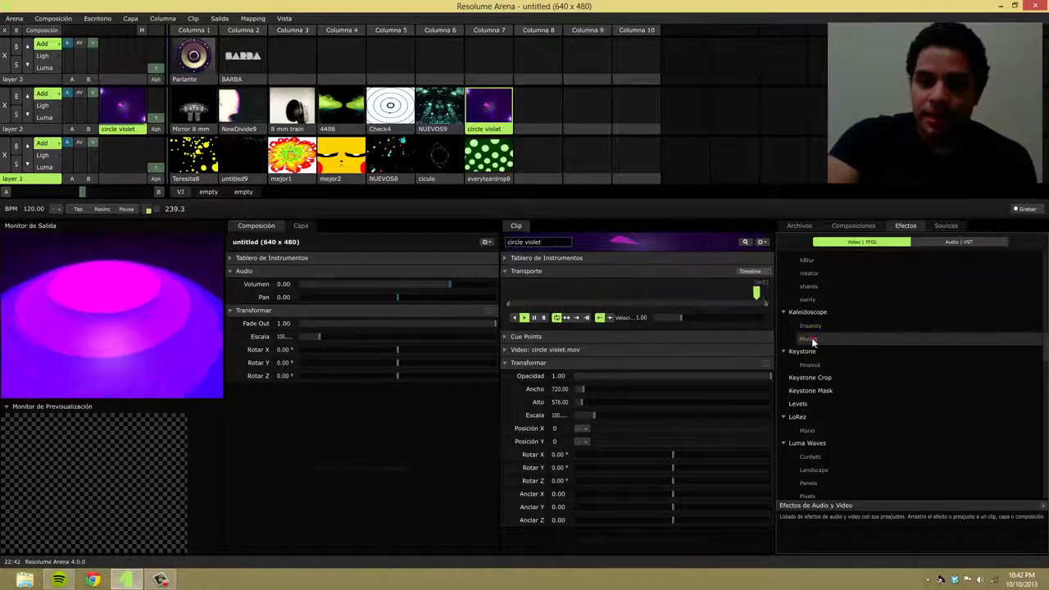
left_click_drag(812, 338, 345, 122)
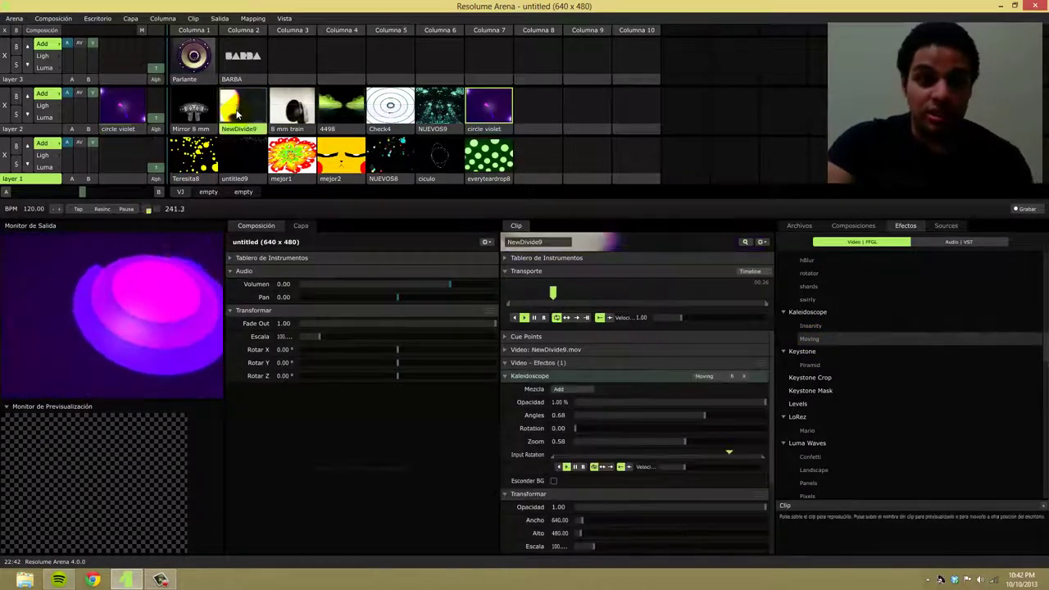
Compare NewDivide9 with circle violet by playing them alternately on layer 2, ending on NewDivide9.
left_click(237, 115)
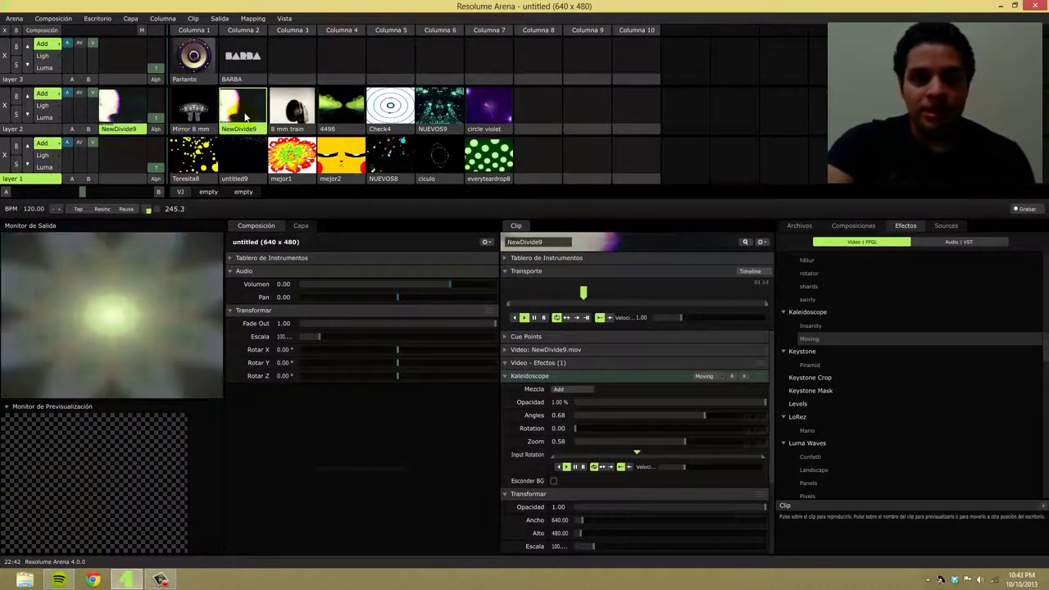
left_click(492, 120)
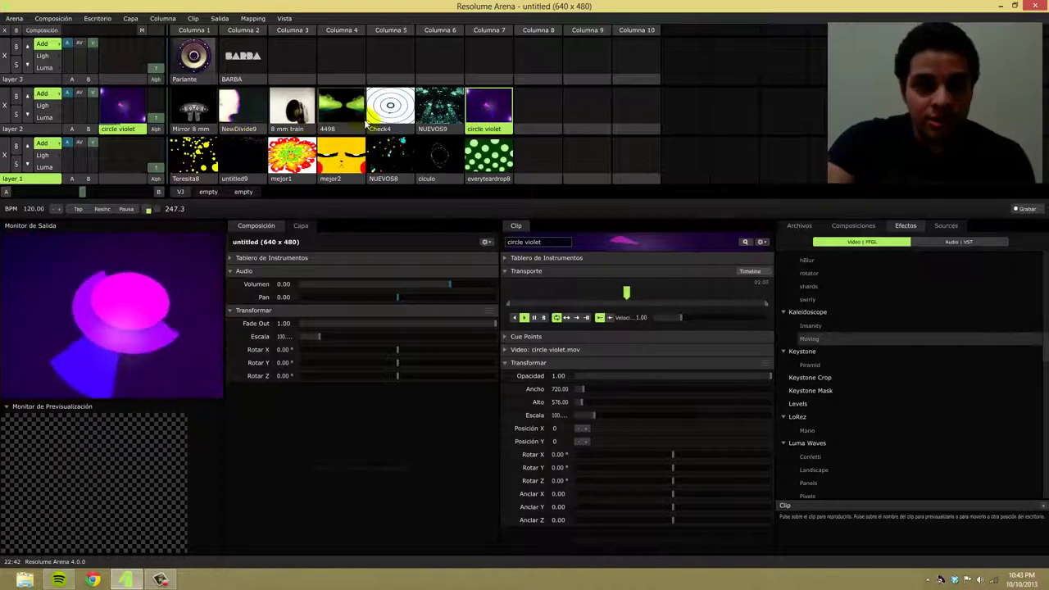
left_click(237, 117)
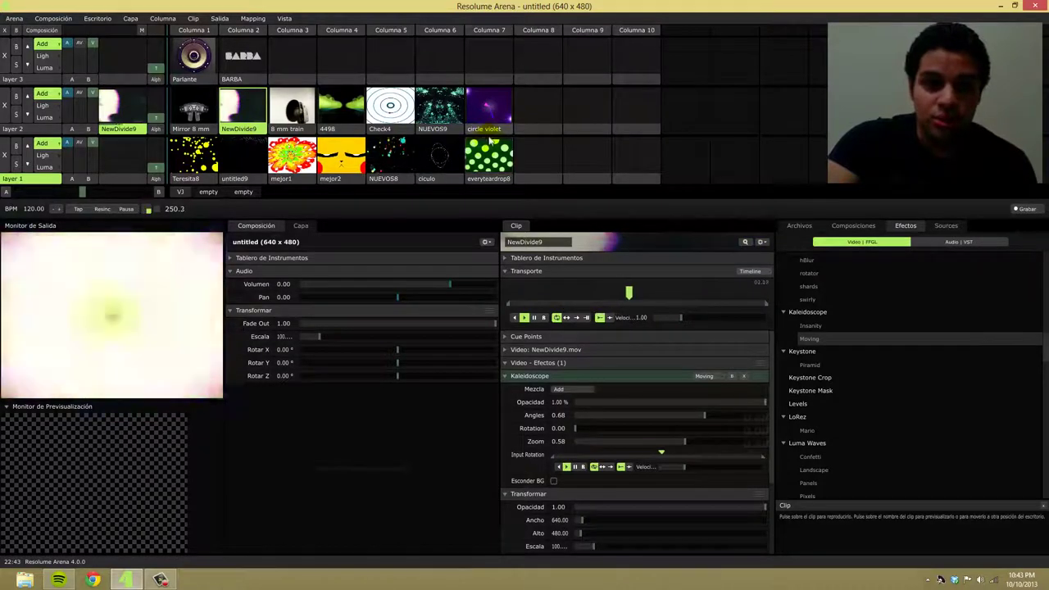
Open the Check4 clip in the preview monitor without sending it to the output, and apply the Kaleidoscope Moving preset to it.
left_click(387, 130)
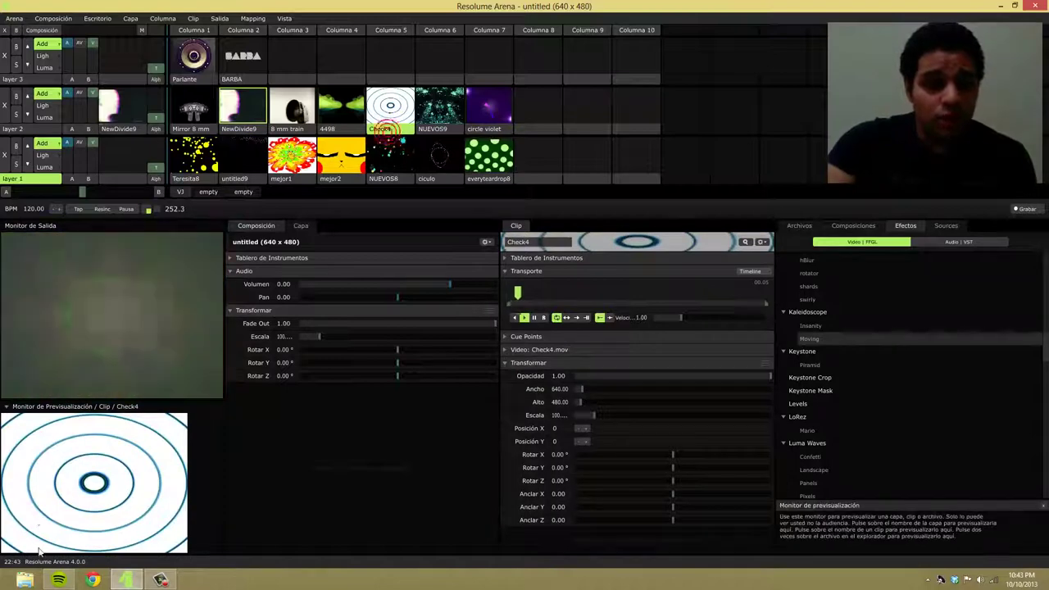
left_click(107, 491)
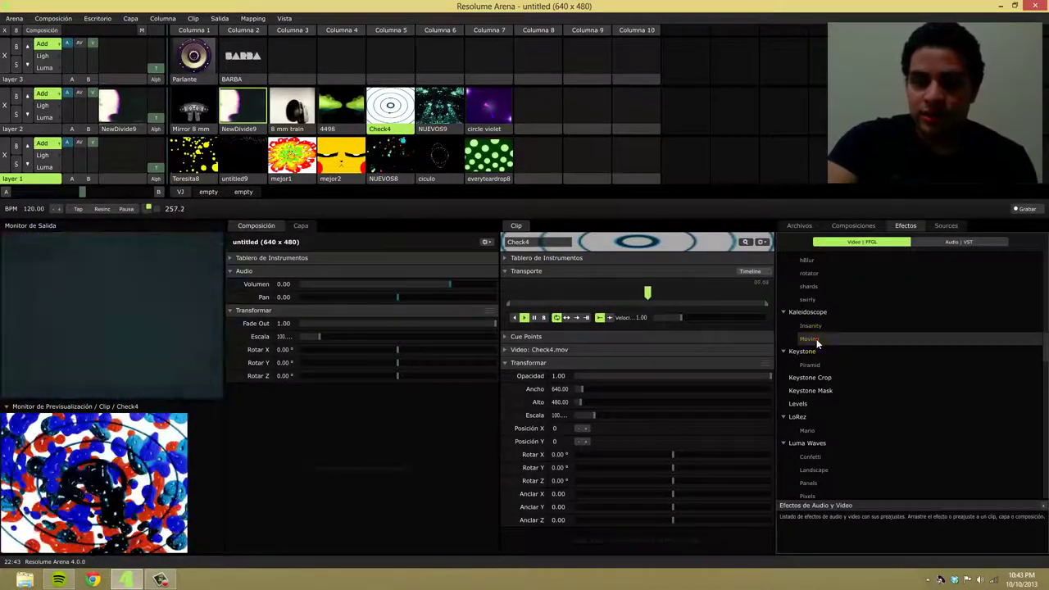
left_click_drag(817, 341, 397, 115)
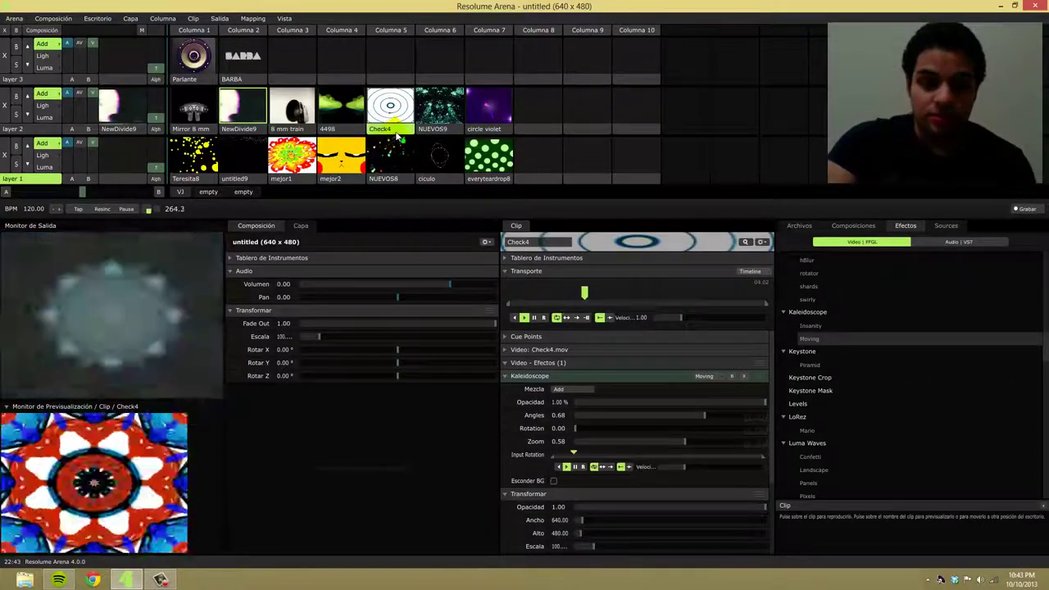
left_click(398, 137)
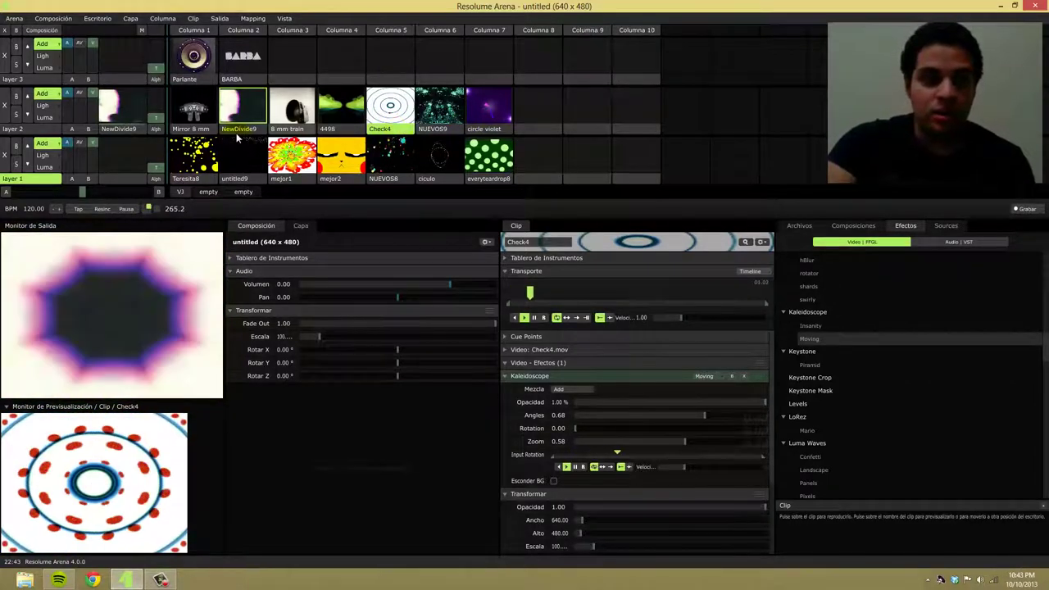
Play Check4 on layer 2 and collapse its Kaleidoscope and Transformar settings.
left_click(403, 99)
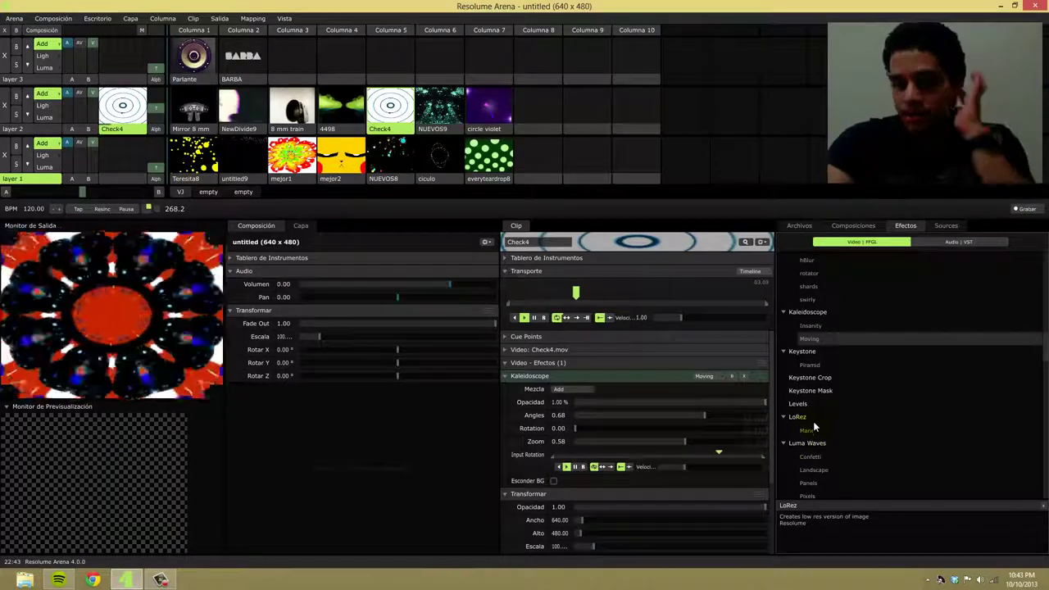
left_click(506, 376)
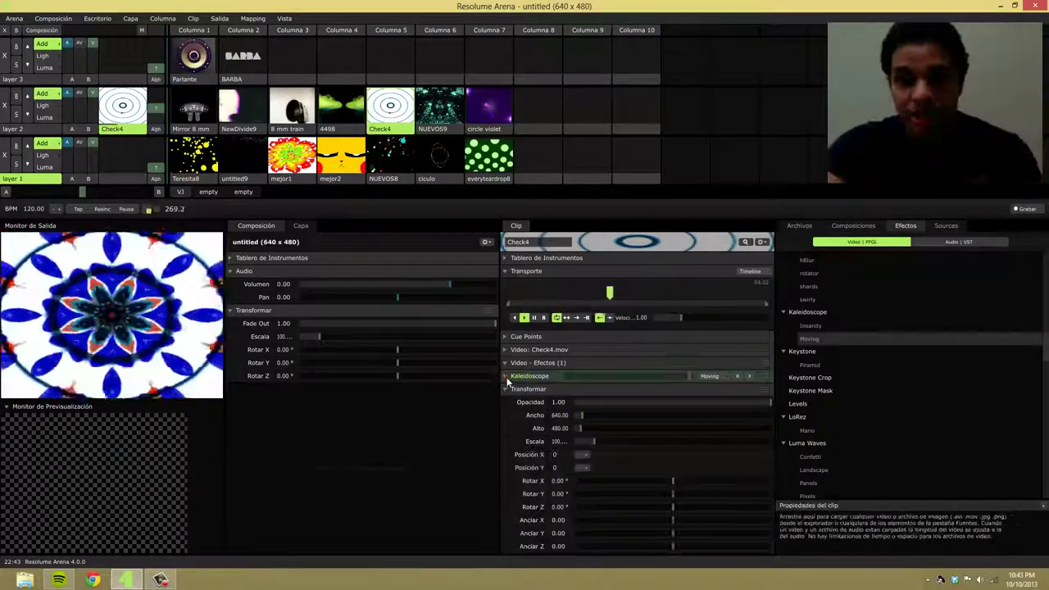
left_click(505, 389)
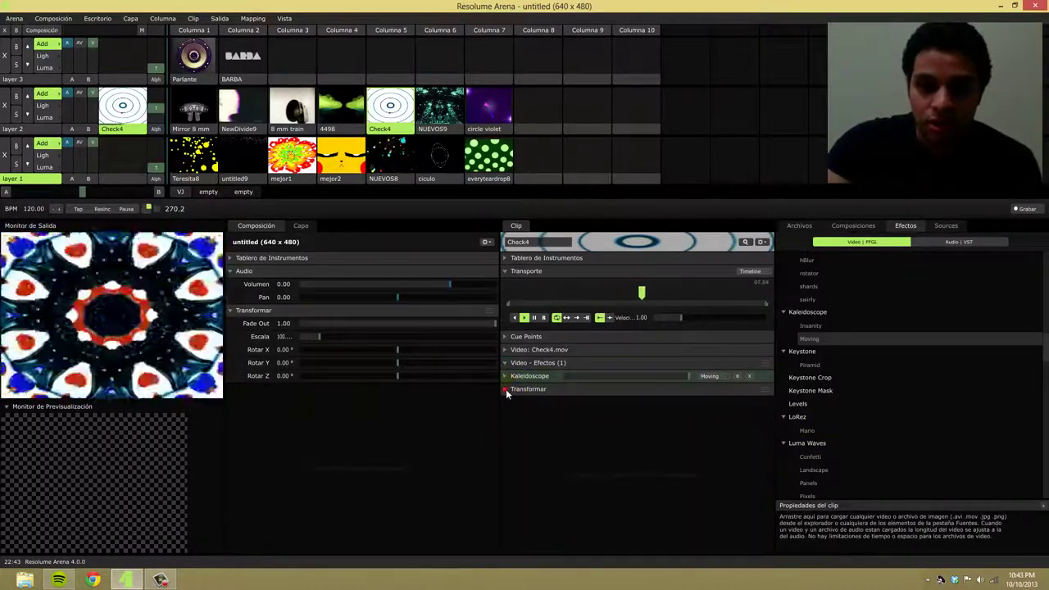
Add the Particles effect's Fireworks preset to the Check4 clip below the Kaleidoscope effect.
scroll(827, 426, "down", 1)
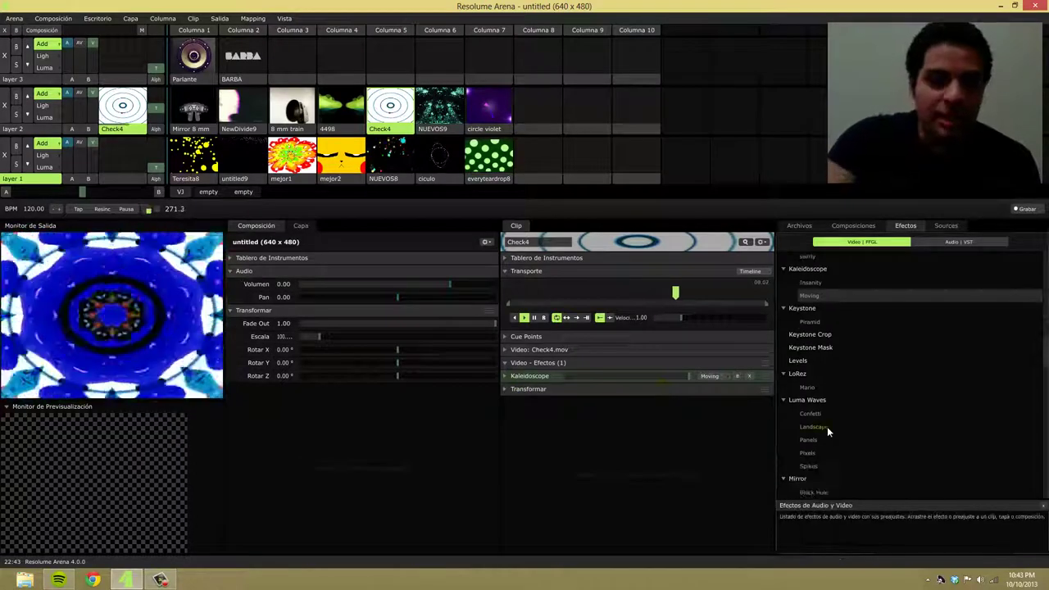
scroll(849, 422, "down", 3)
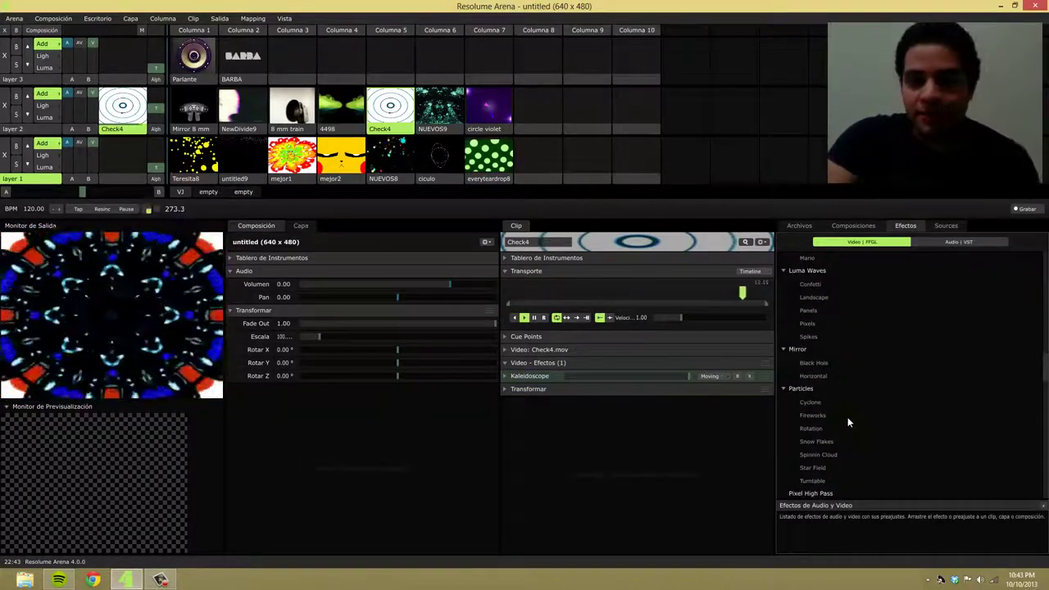
scroll(849, 422, "down", 1)
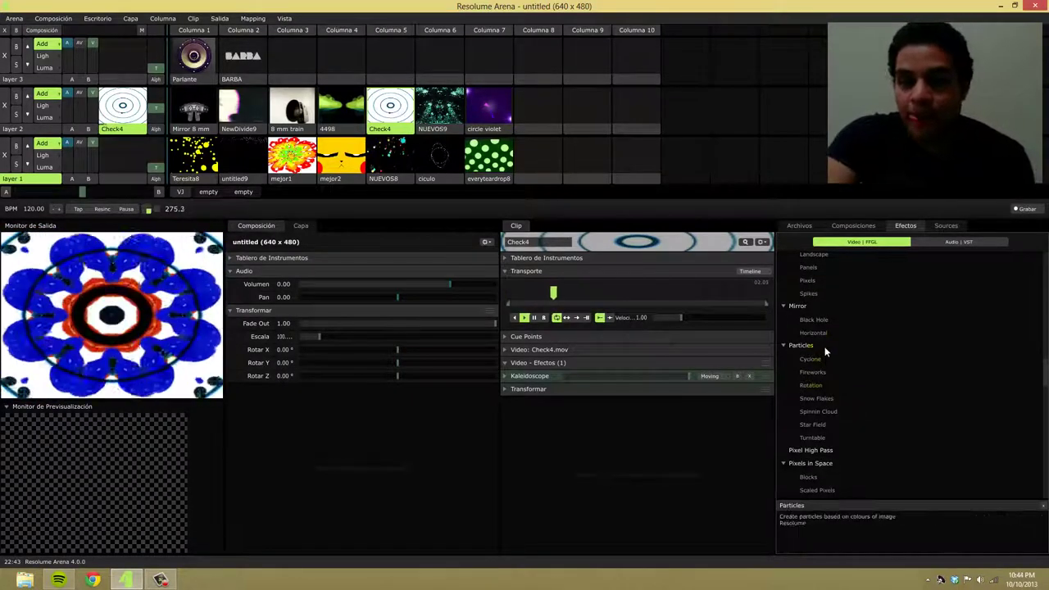
scroll(825, 353, "up", 2)
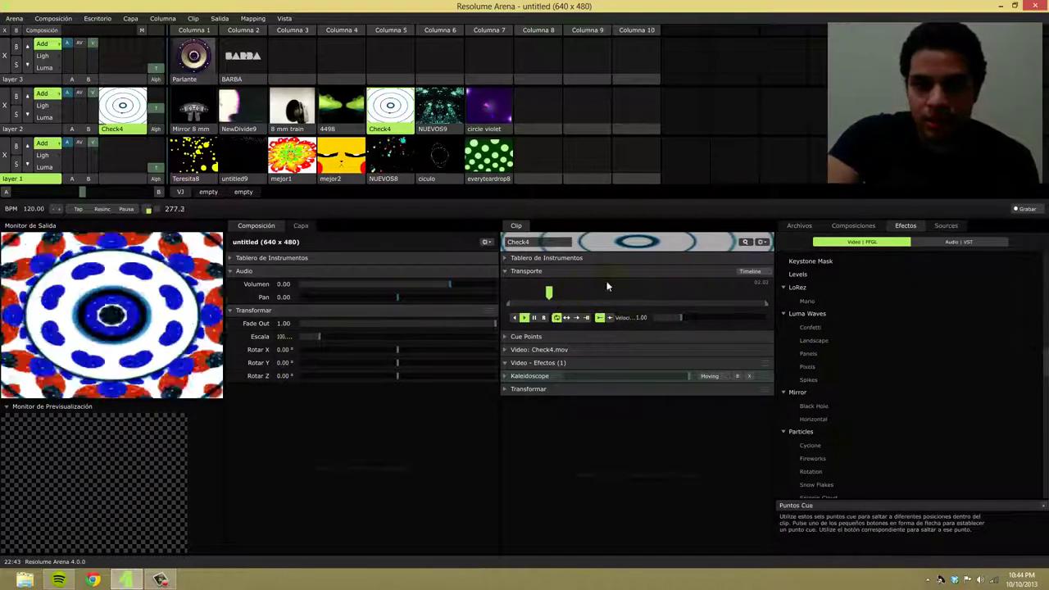
scroll(875, 405, "down", 3)
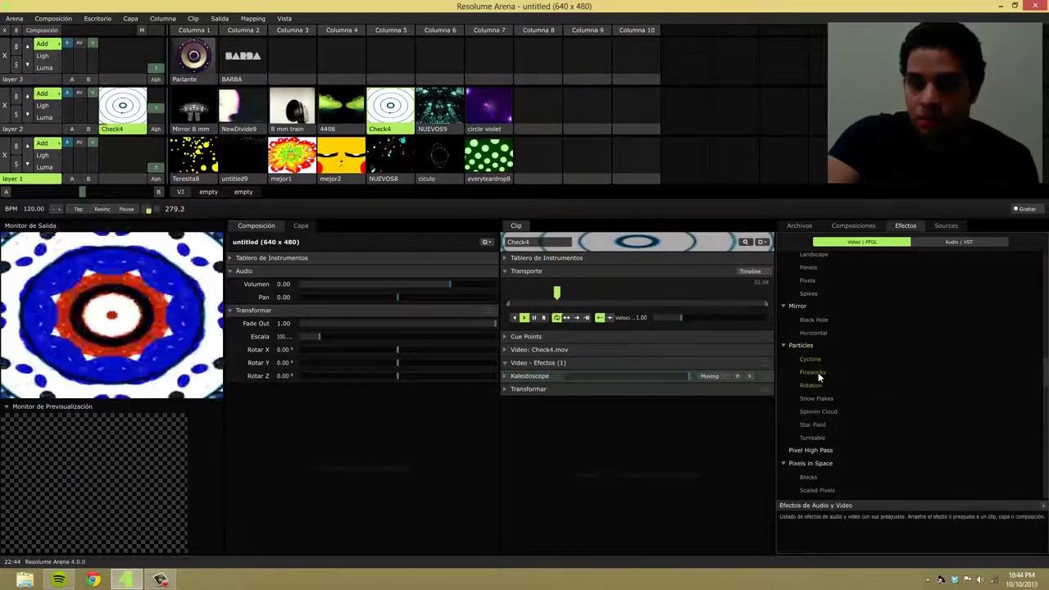
left_click_drag(818, 372, 649, 390)
left_click_drag(623, 386, 623, 380)
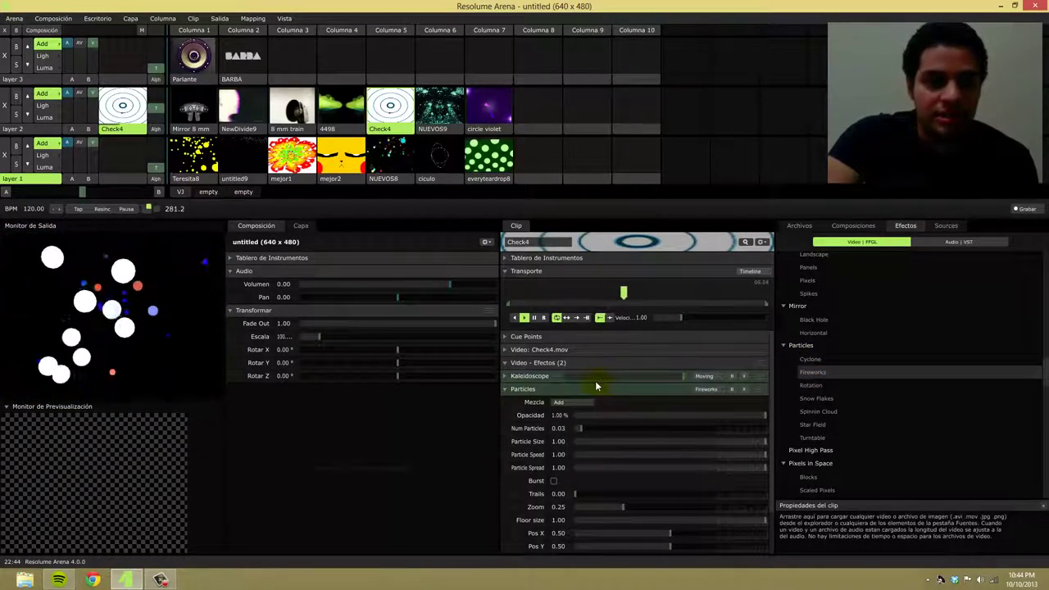
Collapse the Particles settings on Check4, examine the Kaleidoscope effect's bypass and preset options, and collapse its settings again.
left_click(504, 390)
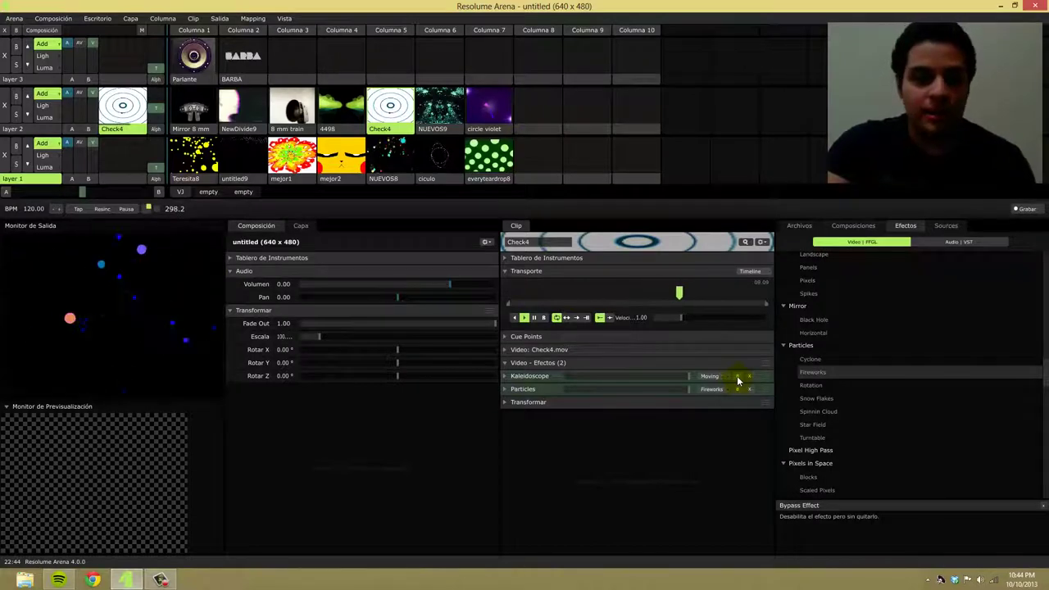
left_click(737, 377)
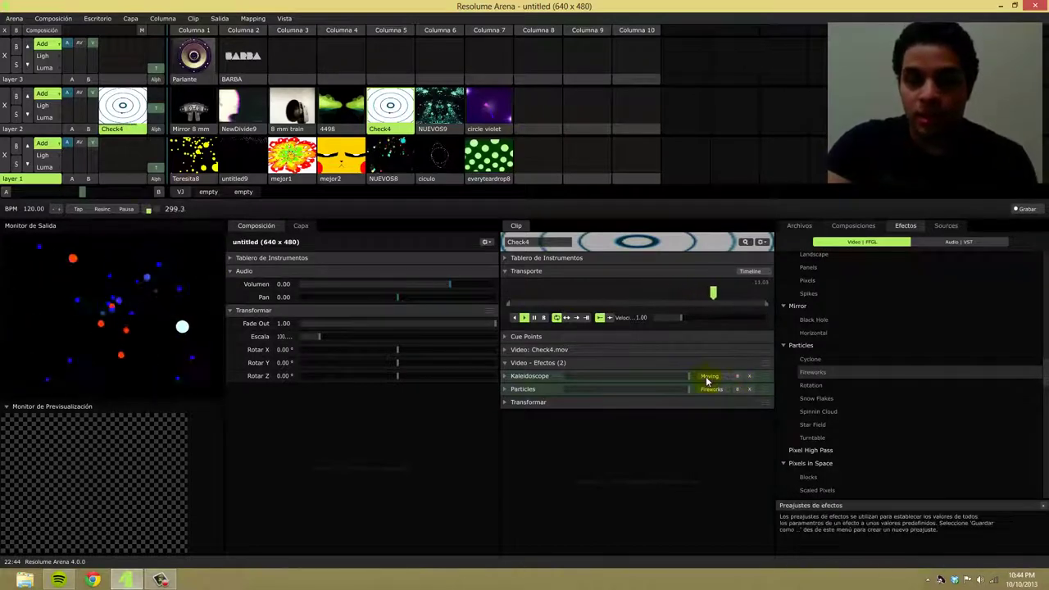
left_click(709, 378)
left_click(719, 376)
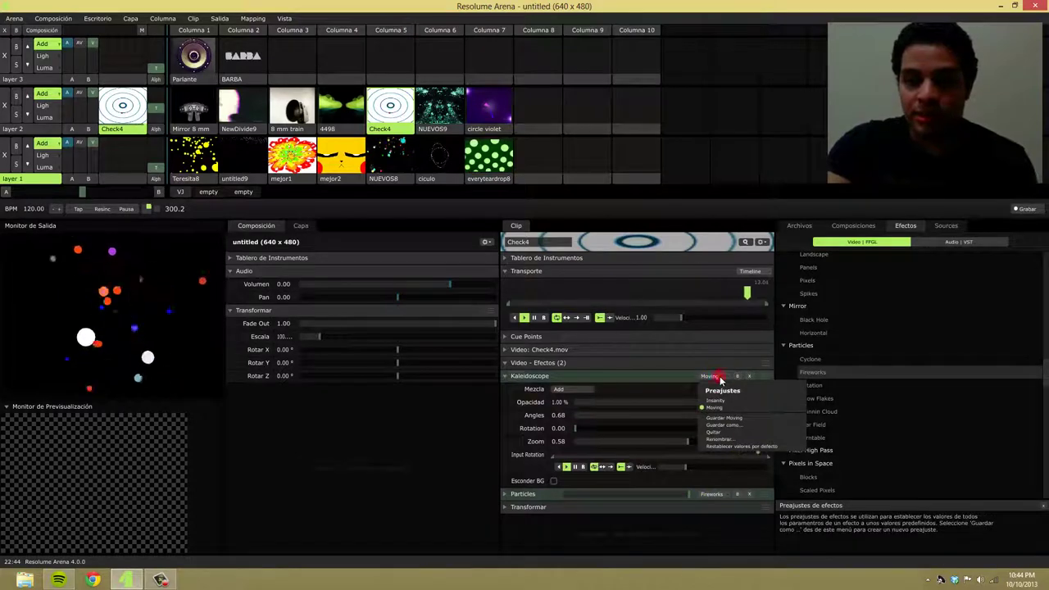
left_click(714, 377)
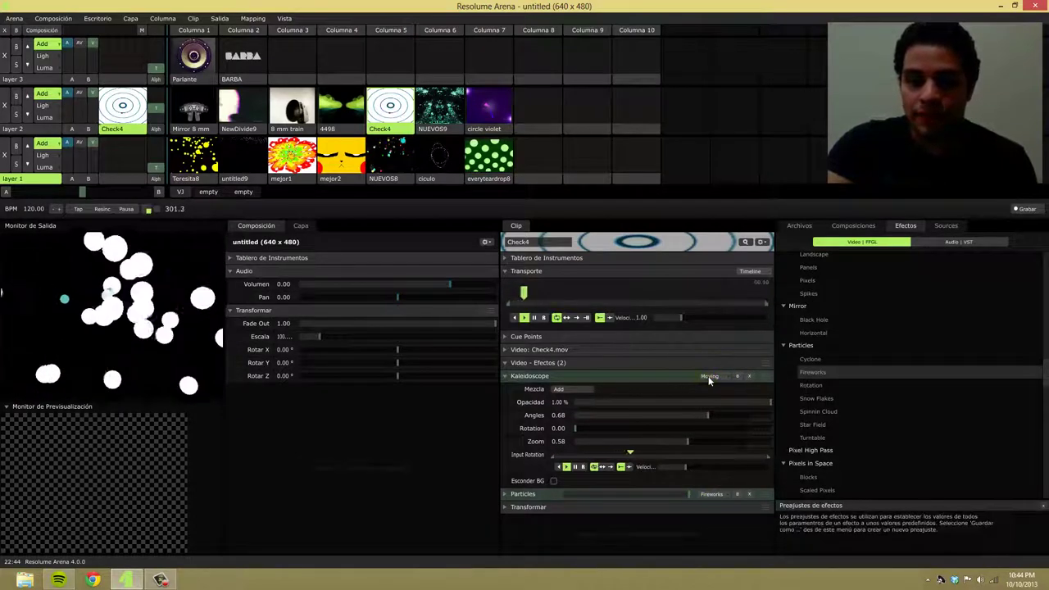
left_click(710, 377)
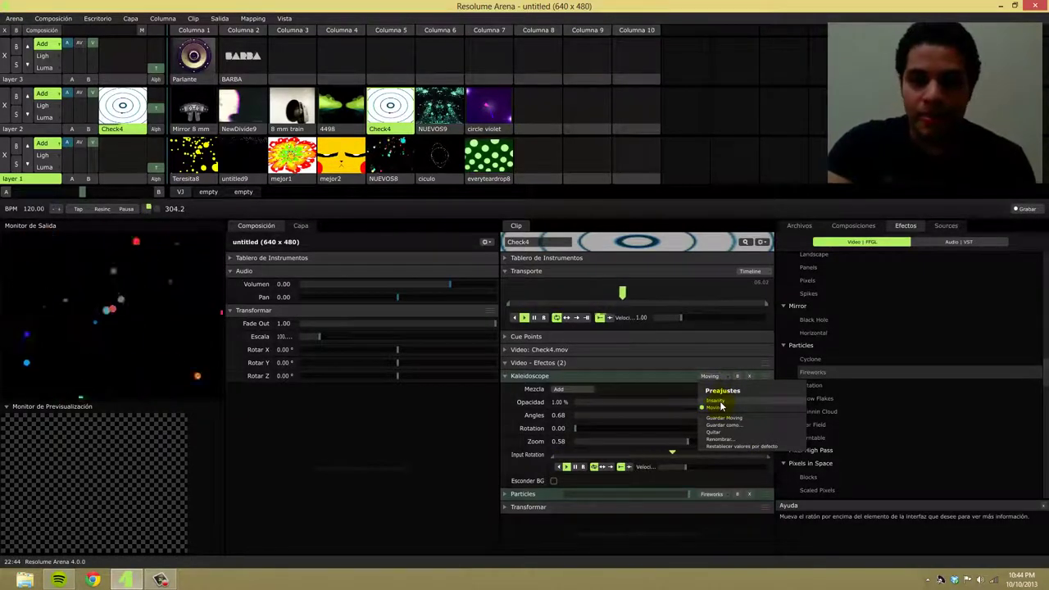
left_click(710, 373)
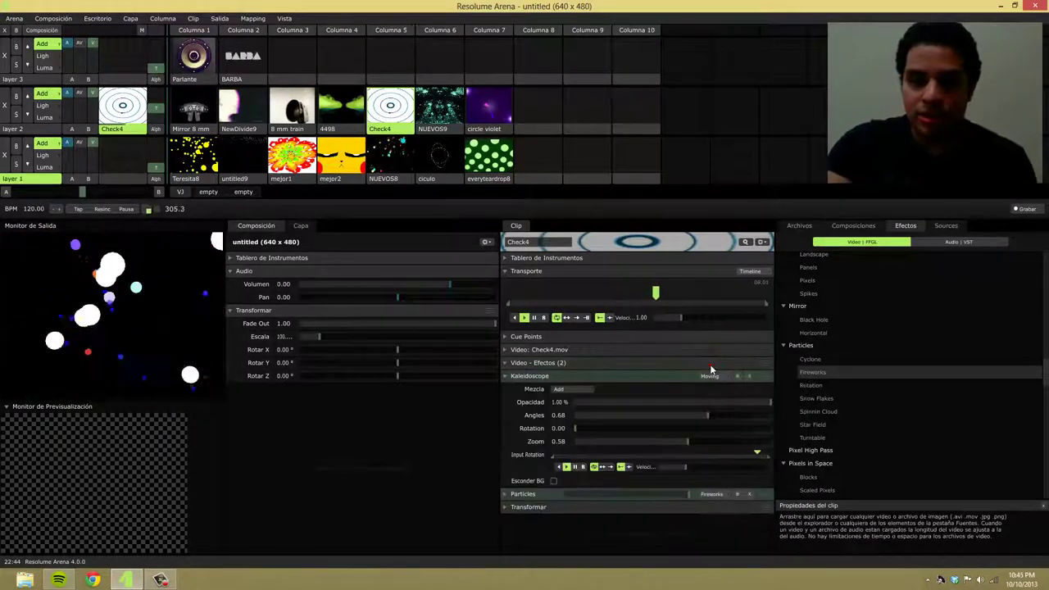
left_click(637, 373)
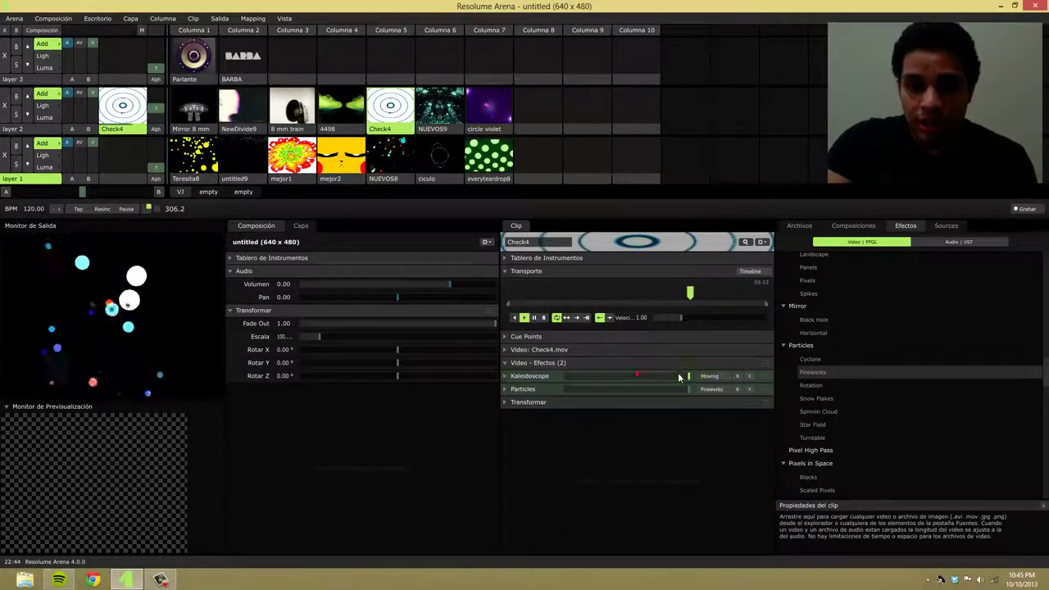
Try the opacity adjustment of the Kaleidoscope and Particles effects on Check4, leaving both at 1.00.
mouse_move(690, 375)
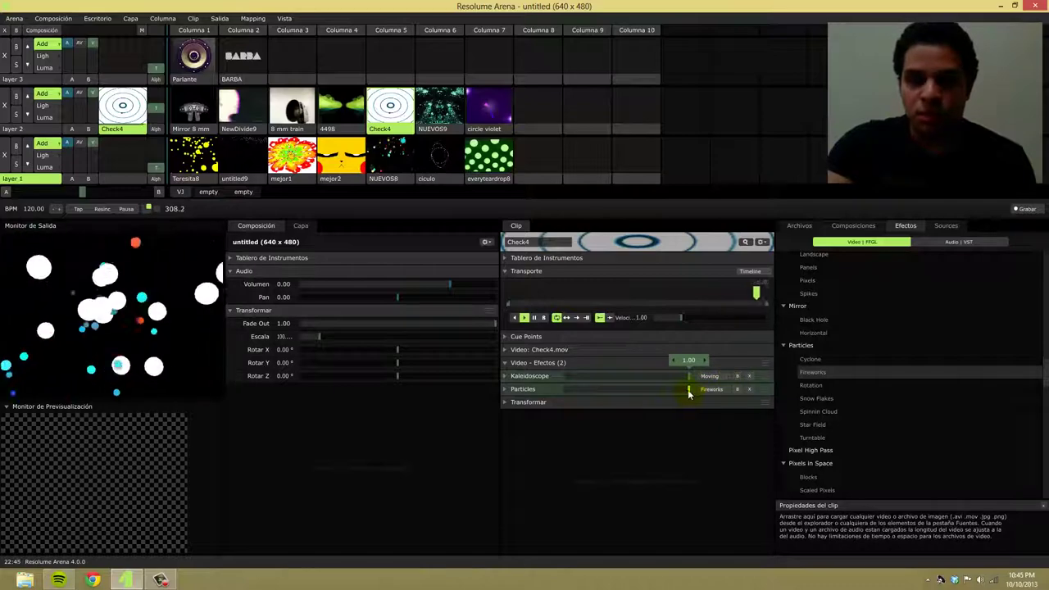
left_click_drag(687, 395, 705, 376)
left_click_drag(574, 391, 710, 398)
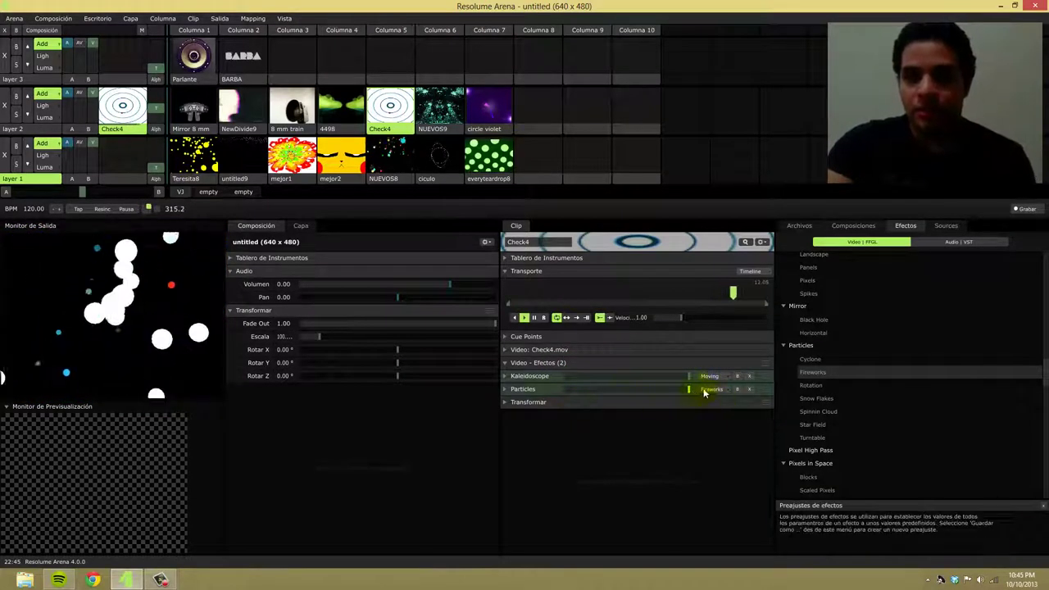
Compare both stacking orders of the two effects on Check4, ending with Particles above Kaleidoscope.
left_click(768, 377)
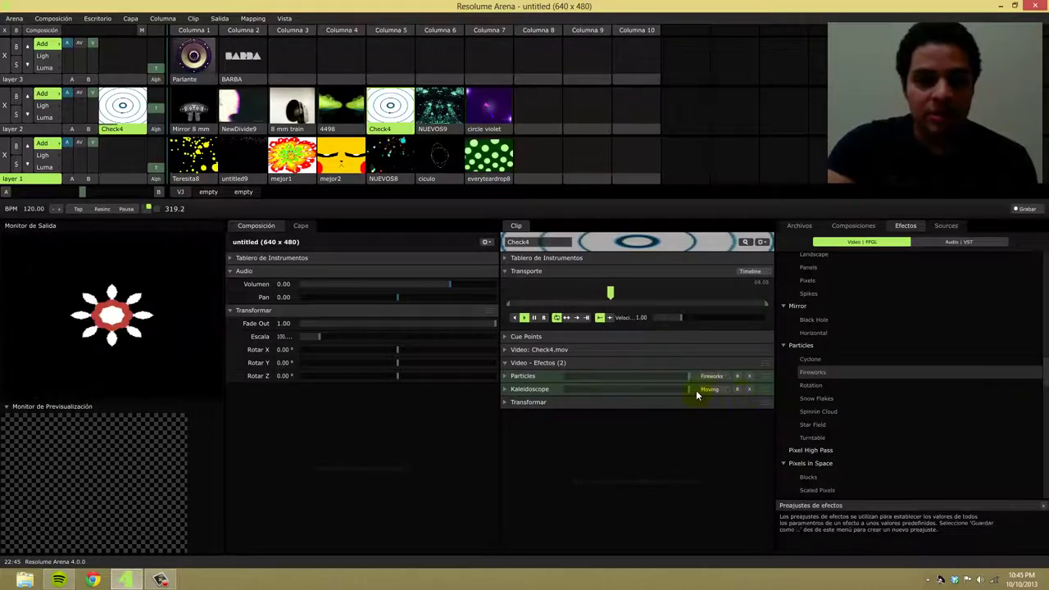
left_click(766, 379)
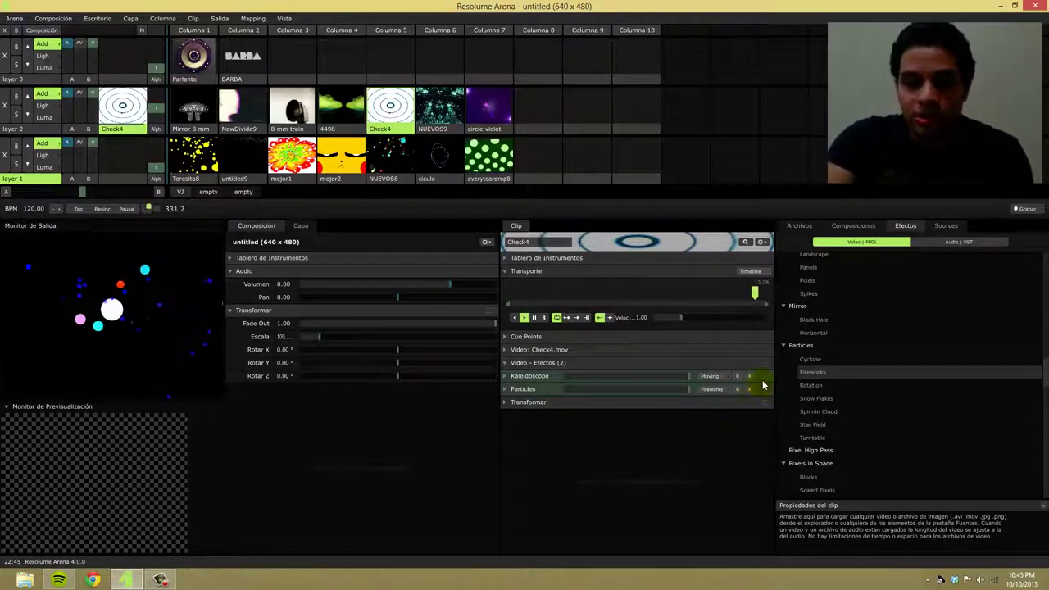
left_click_drag(764, 374, 764, 391)
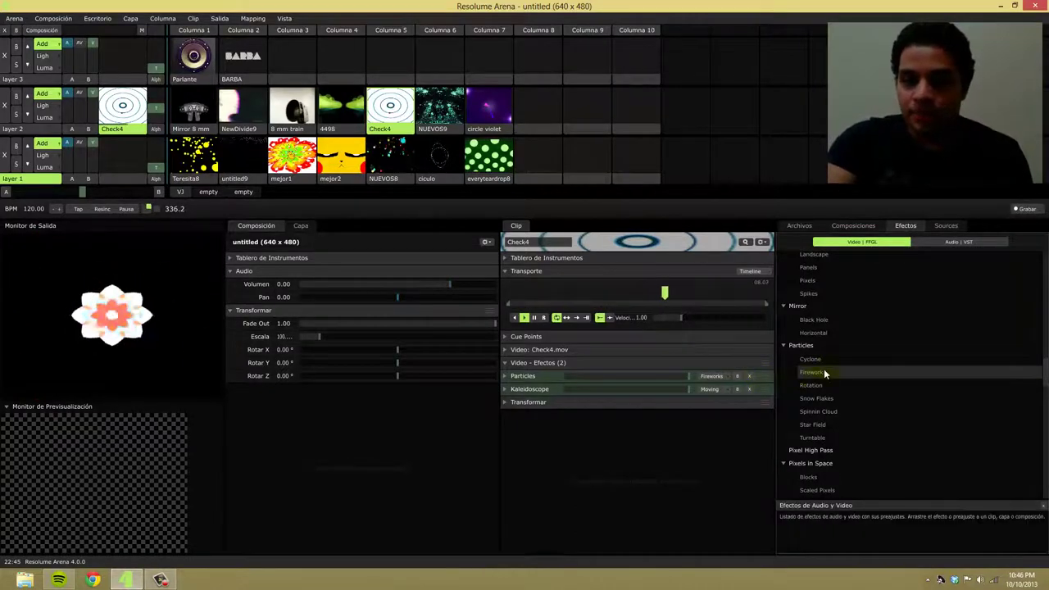
Add the Stingy Sphere effect to Check4 below Kaleidoscope and collapse its settings.
scroll(824, 370, "down", 5)
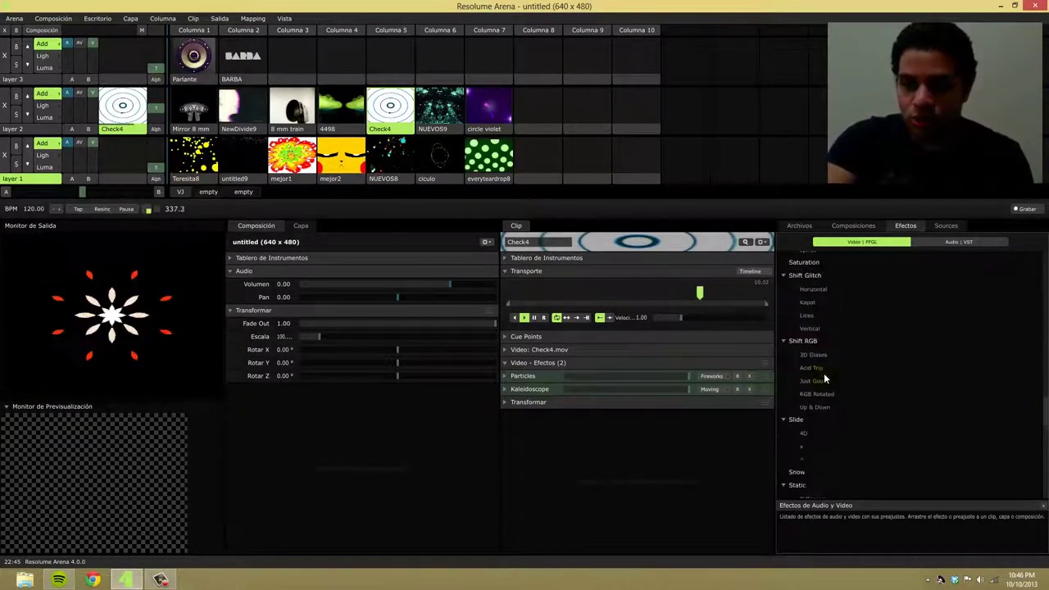
scroll(826, 383, "down", 2)
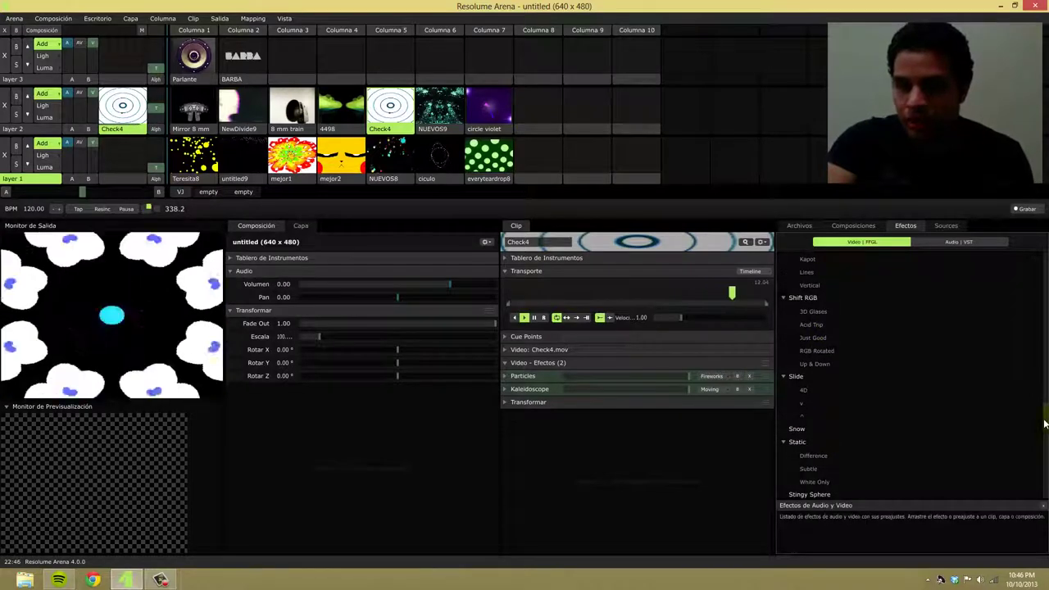
scroll(812, 345, "down", 3)
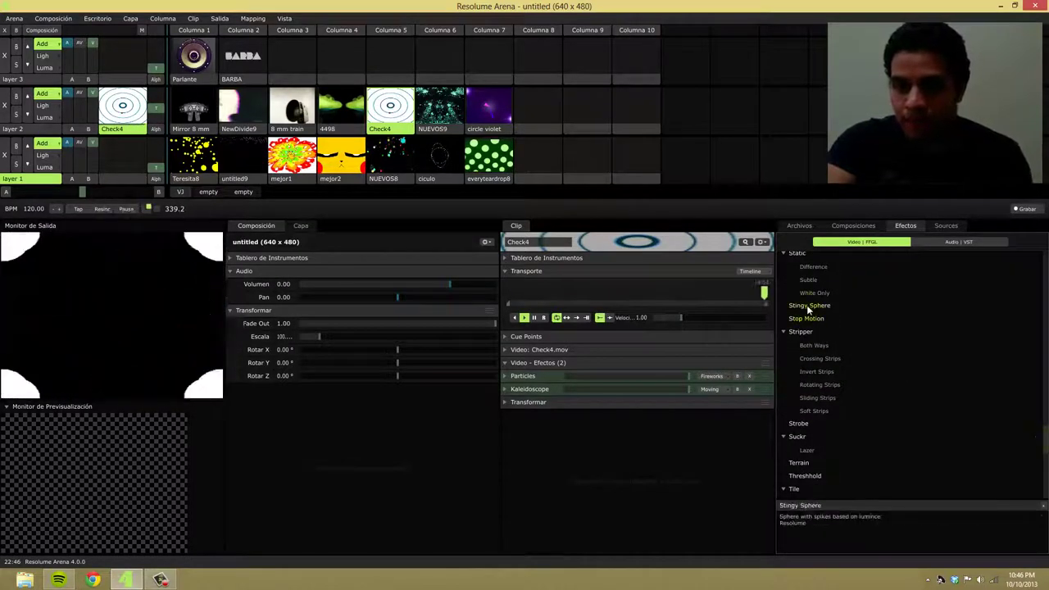
left_click_drag(809, 305, 702, 391)
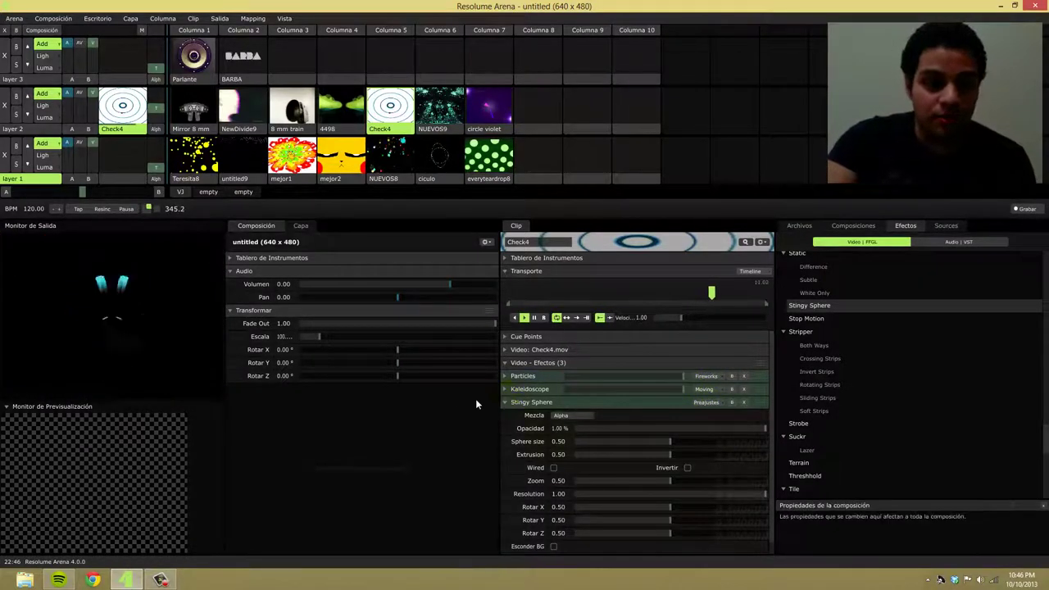
left_click(505, 402)
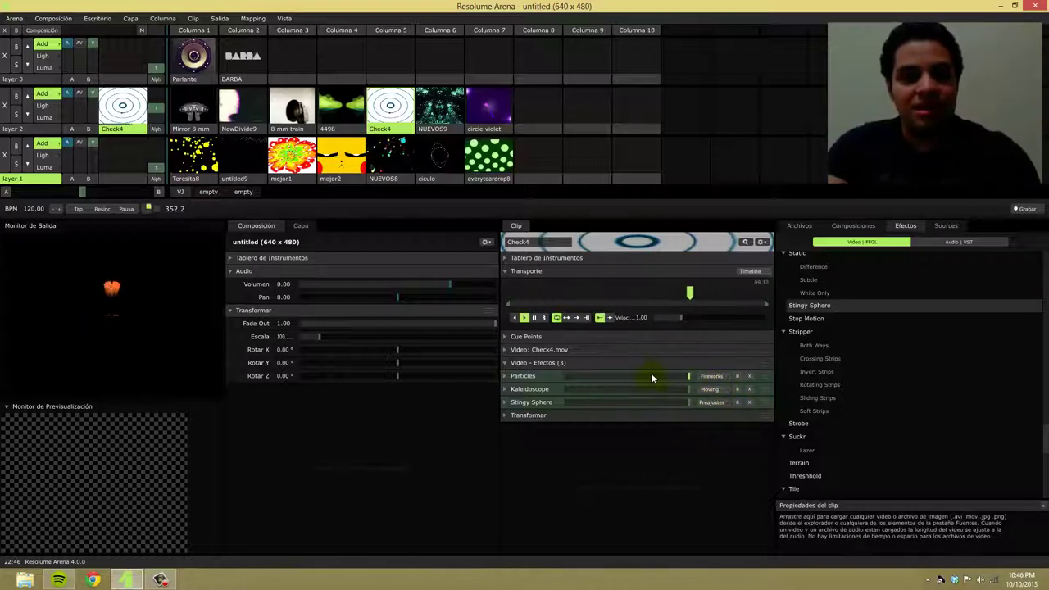
Compare the Stingy Sphere output with Kaleidoscope and Particles bypassed, and re-enable both effects.
left_click(737, 390)
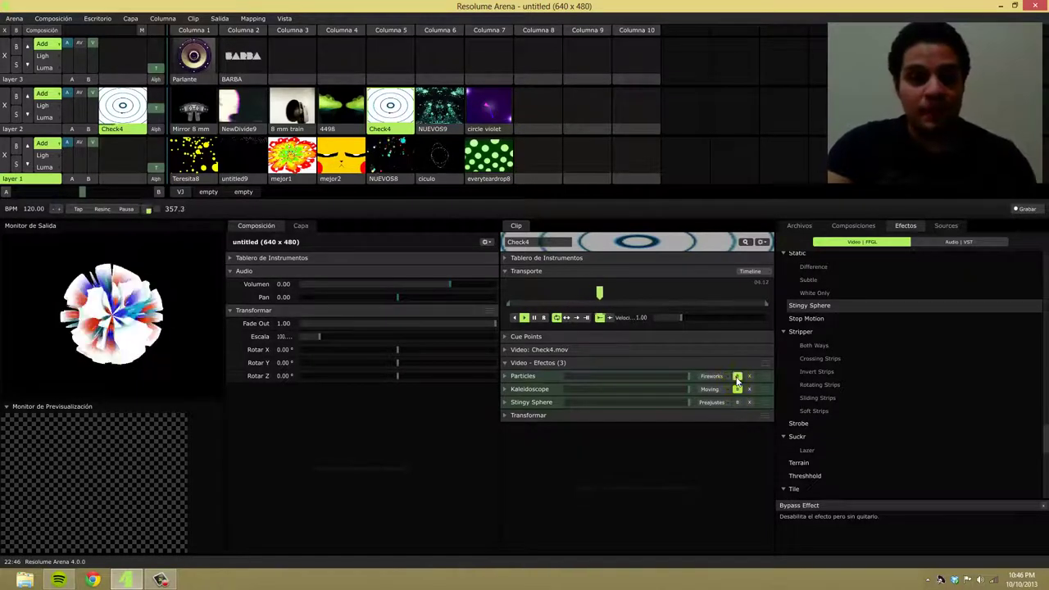
left_click(737, 377)
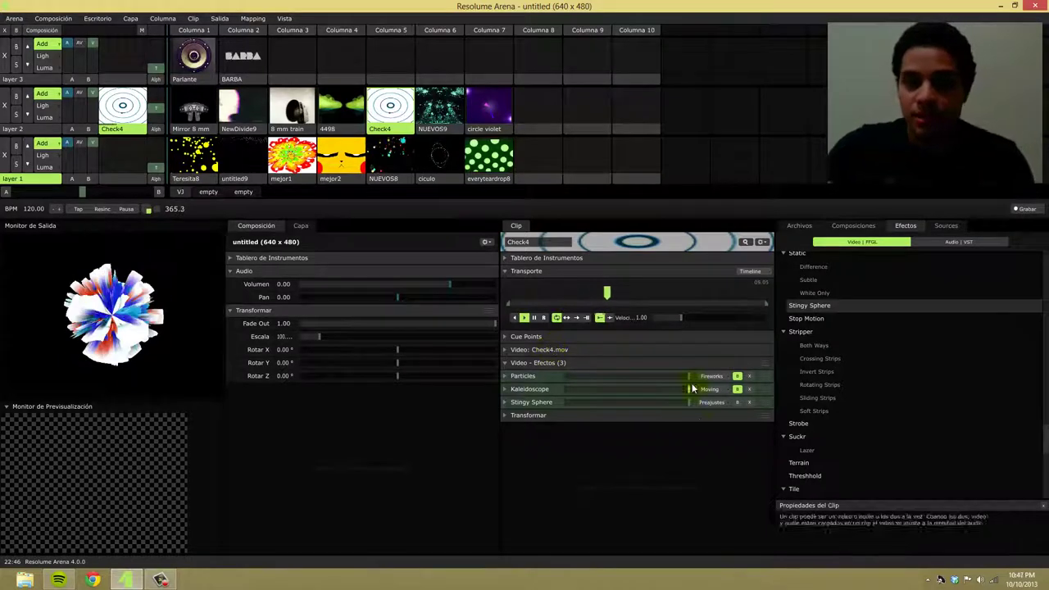
left_click(738, 376)
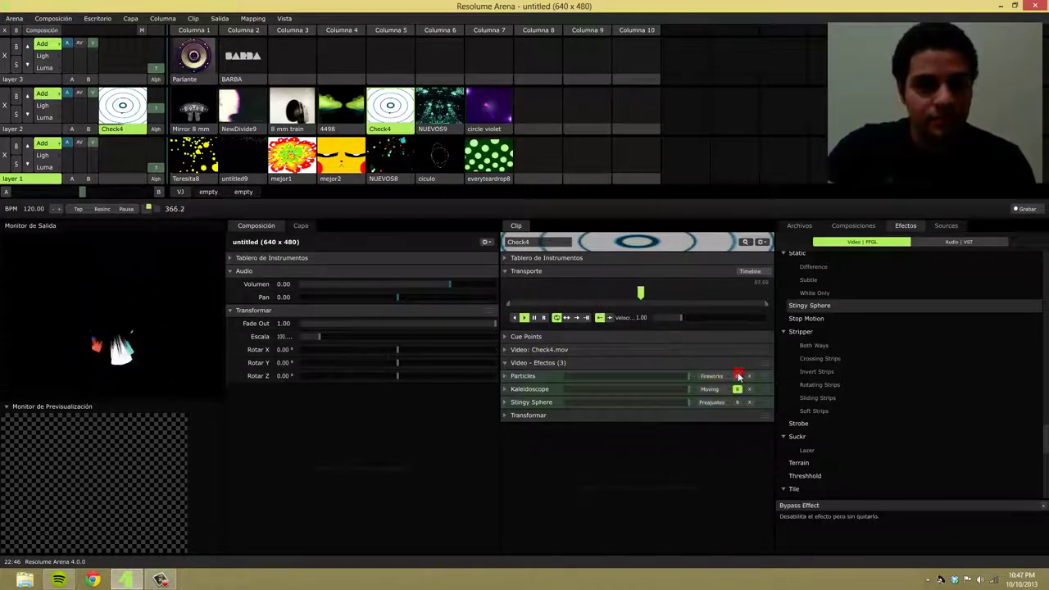
left_click(738, 406)
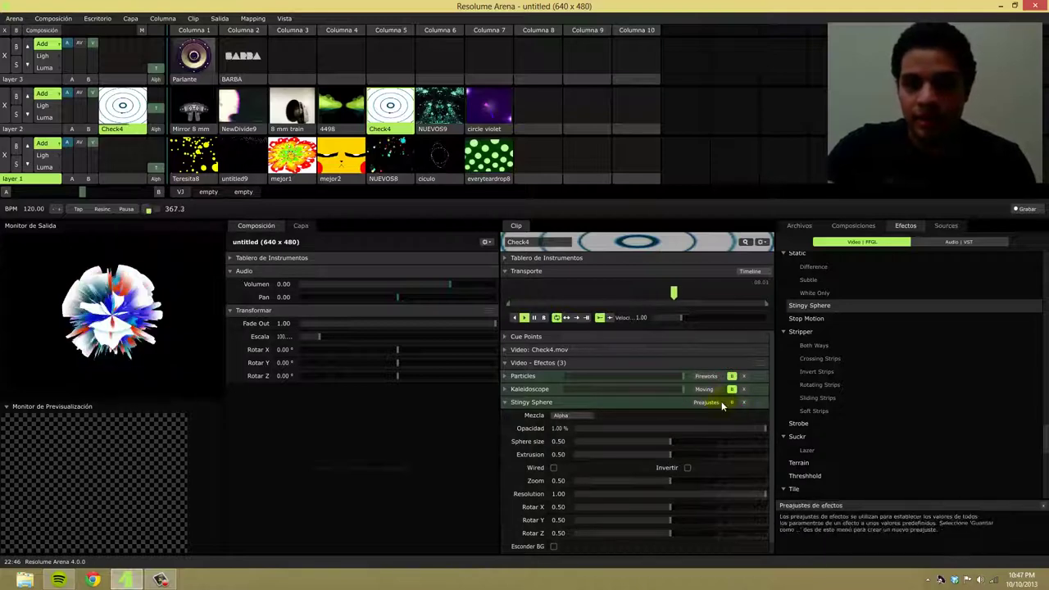
left_click(617, 402)
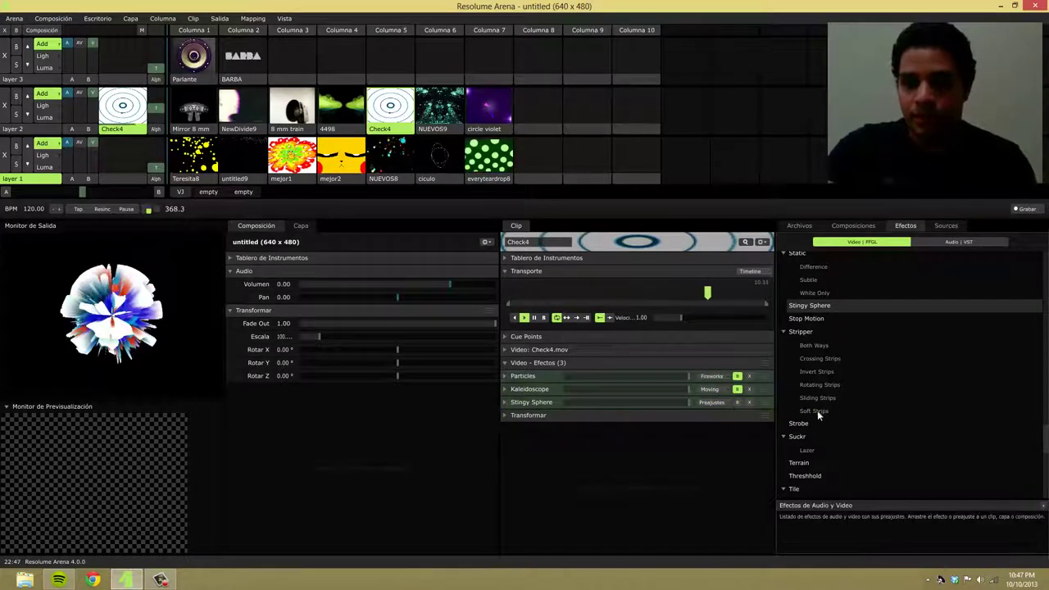
left_click(737, 376)
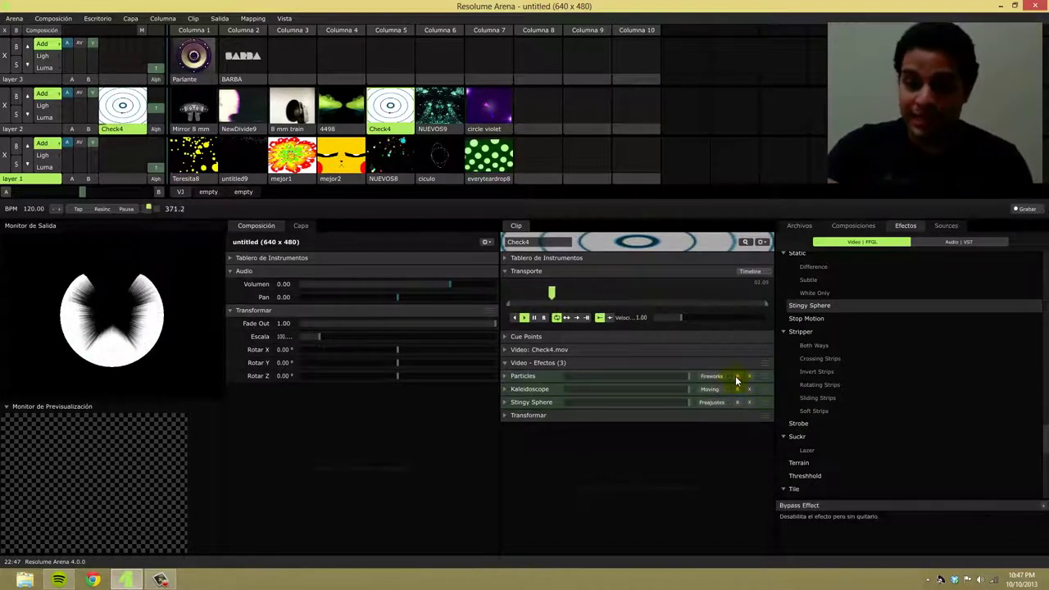
Move Kaleidoscope below Stingy Sphere in Check4's effect stack, and remove both effects, keeping only Particles.
left_click_drag(761, 388, 764, 406)
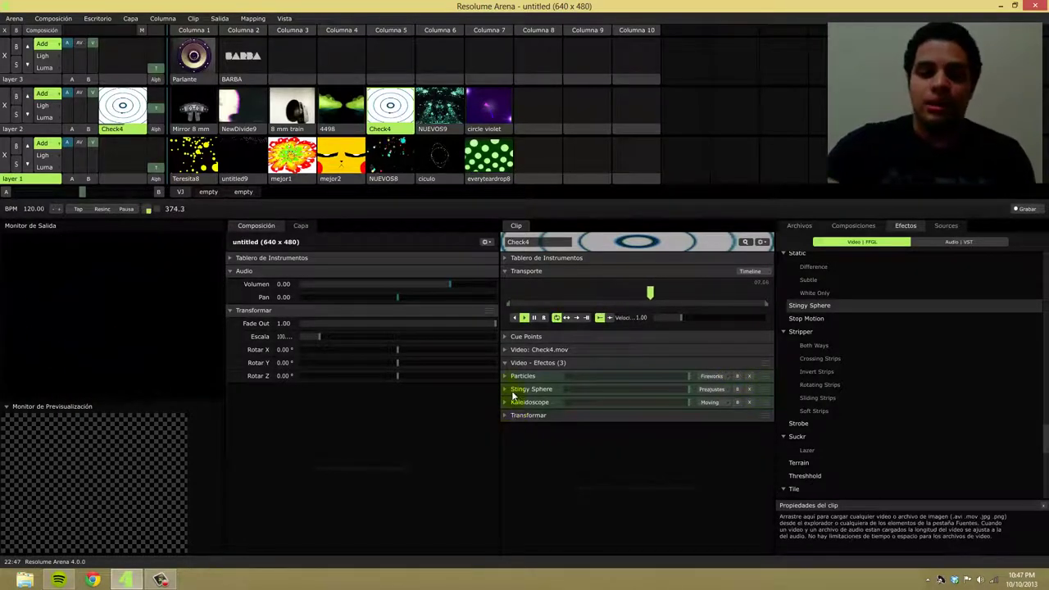
left_click(750, 389)
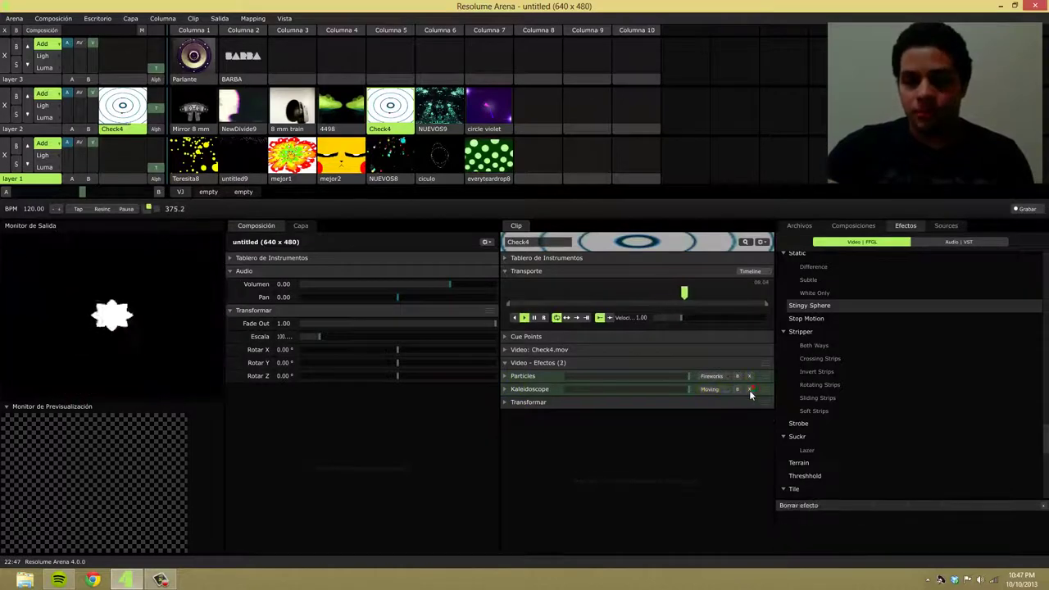
left_click(749, 390)
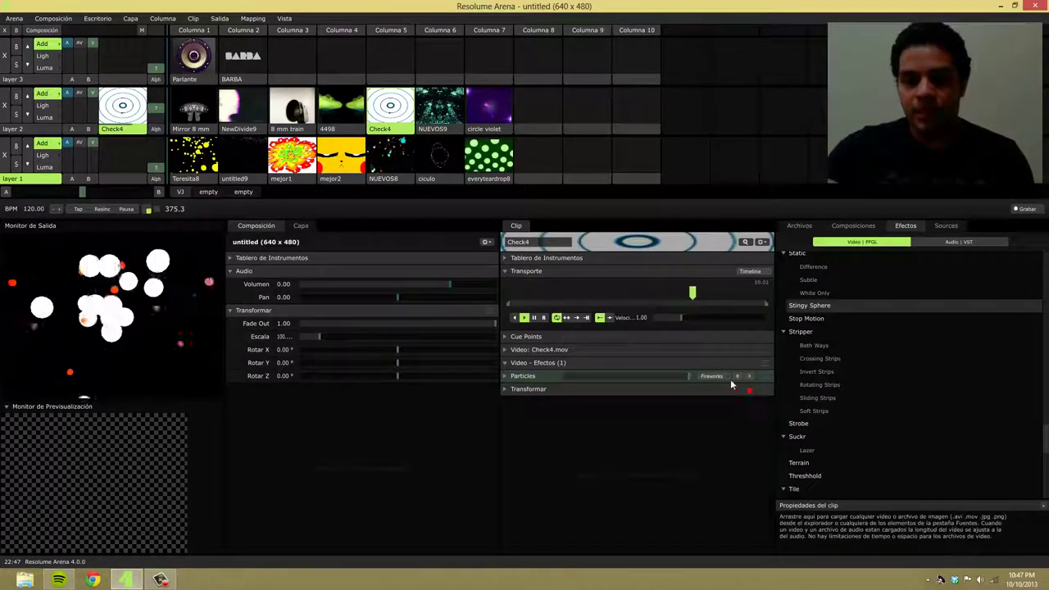
Expand the Particles settings and add the Strobe effect above Particles on the Check4 clip.
left_click(506, 378)
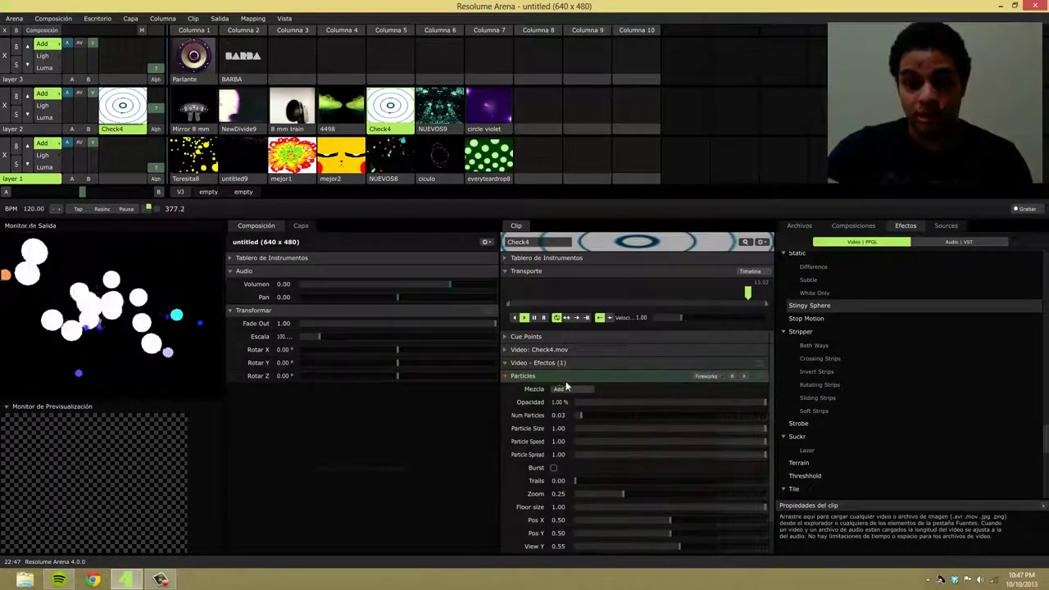
left_click(506, 377)
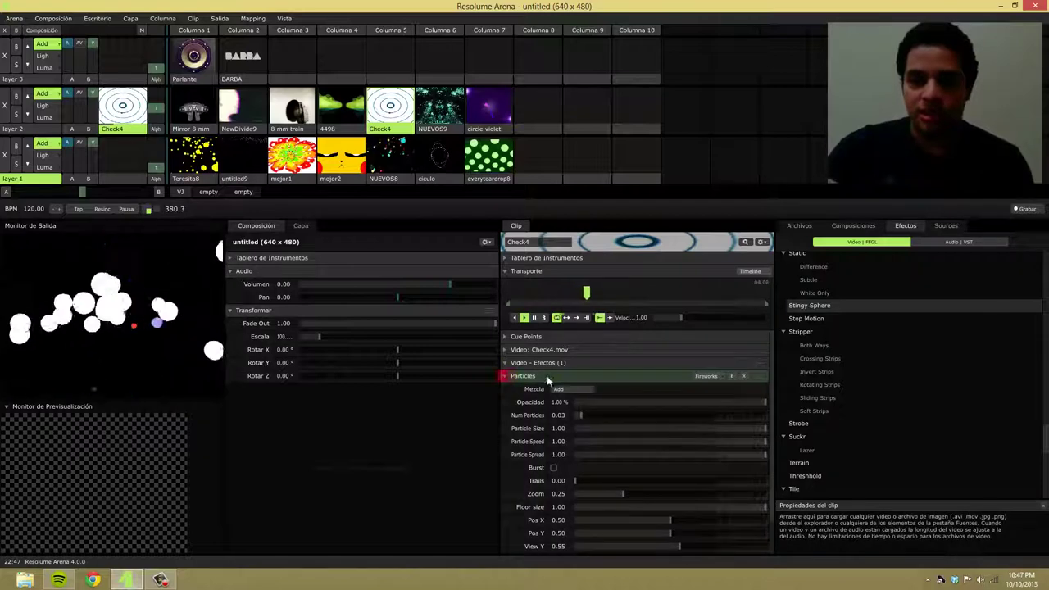
scroll(562, 382, "down", 1)
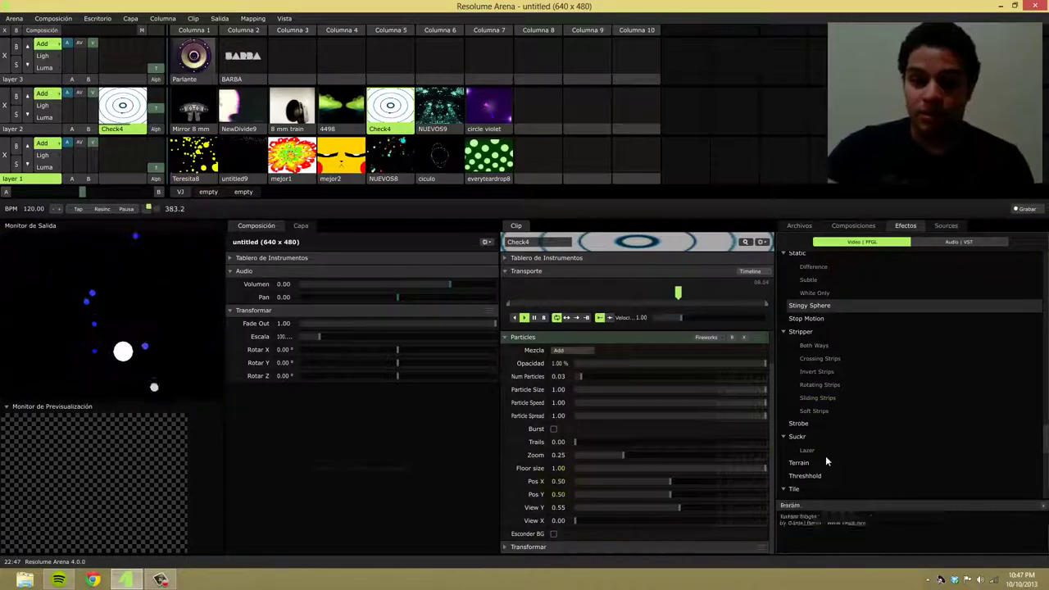
left_click_drag(808, 424, 642, 377)
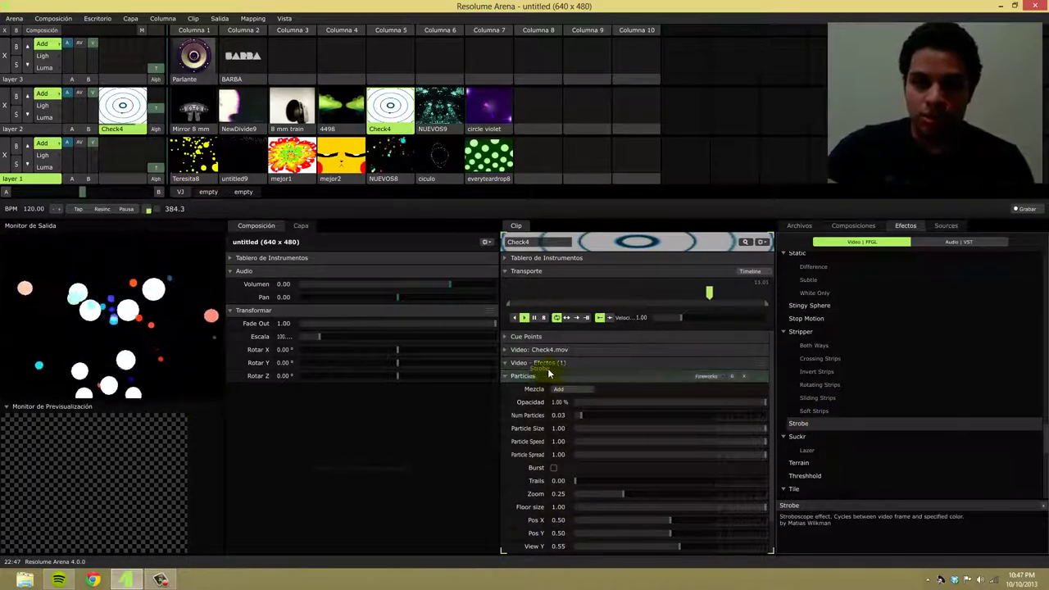
left_click(546, 373)
scroll(563, 453, "down", 1)
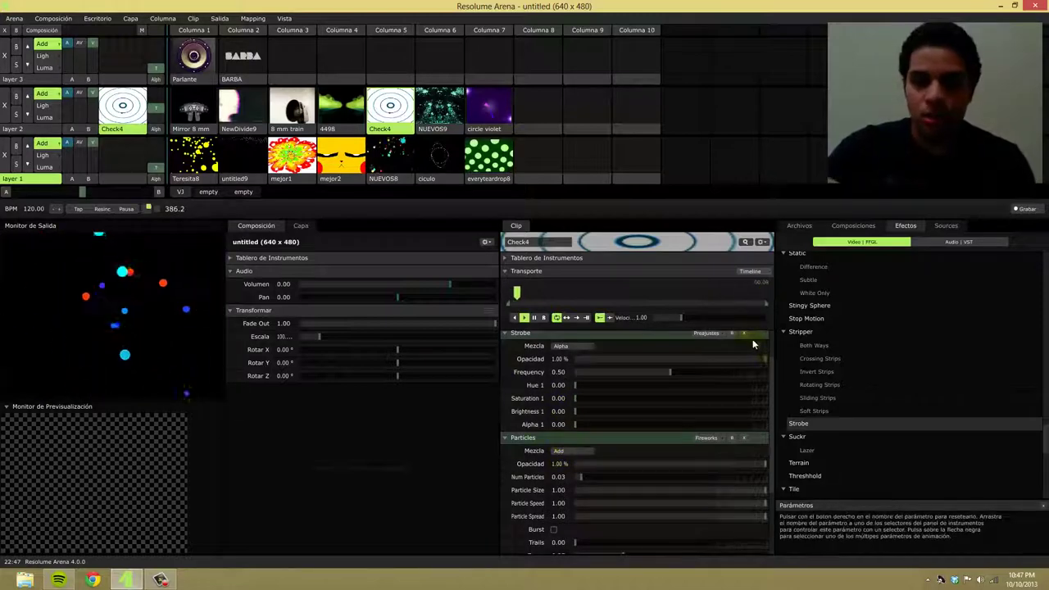
Bypass and re-enable Particles to compare the output, and remove both Particles and Strobe from Check4.
left_click(732, 438)
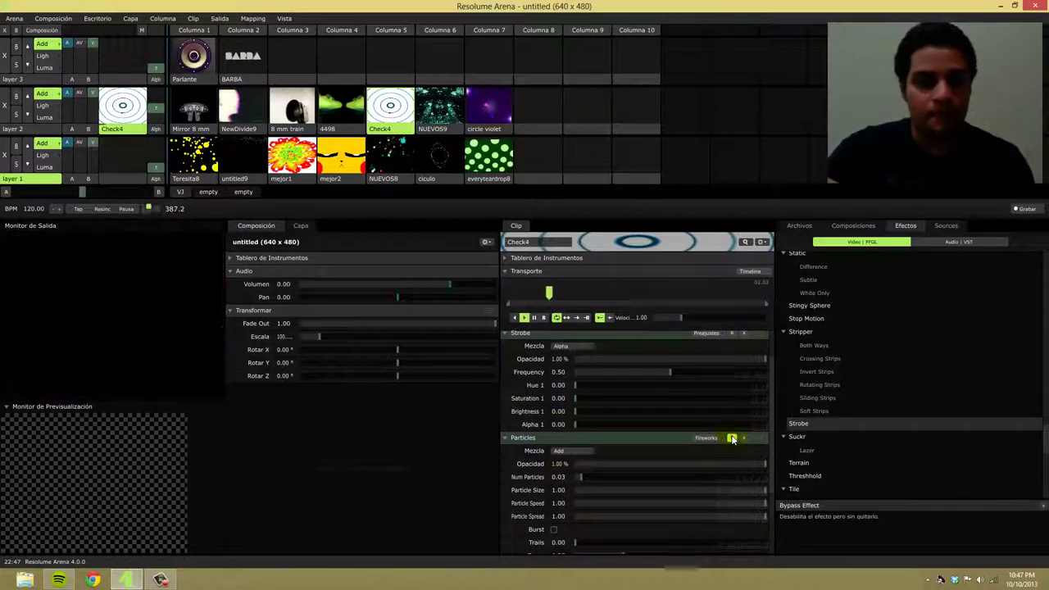
left_click(732, 437)
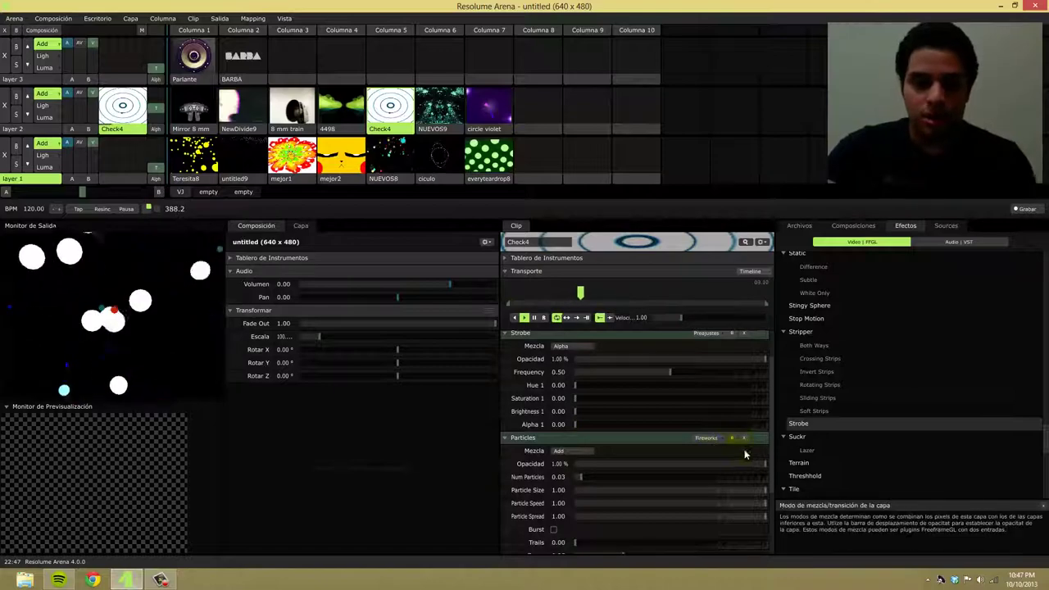
left_click(740, 438)
left_click(748, 375)
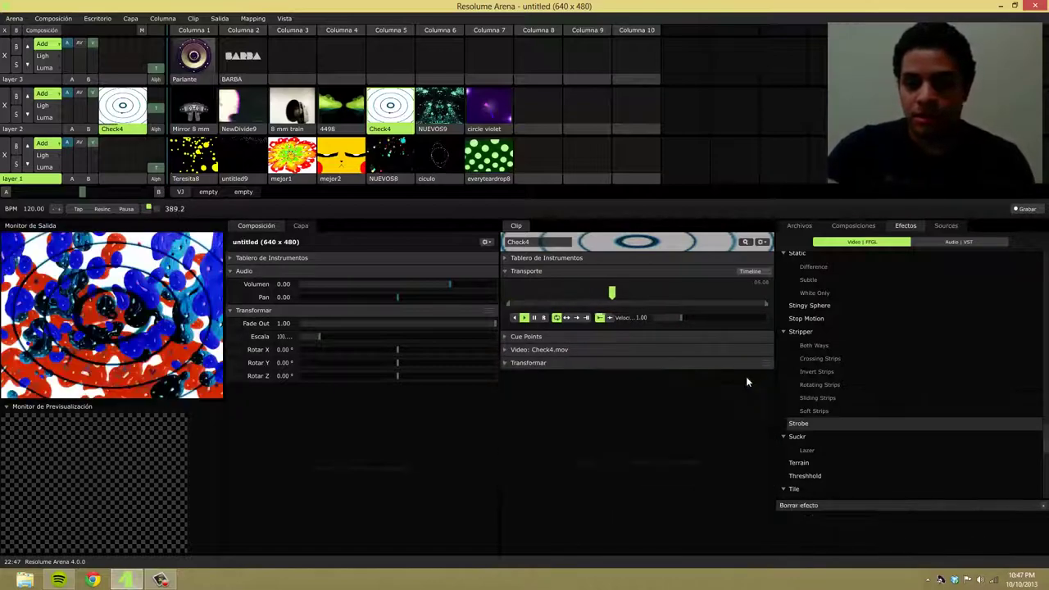
Add the Recolour effect to the Check4 clip.
scroll(861, 405, "up", 3)
scroll(826, 396, "up", 4)
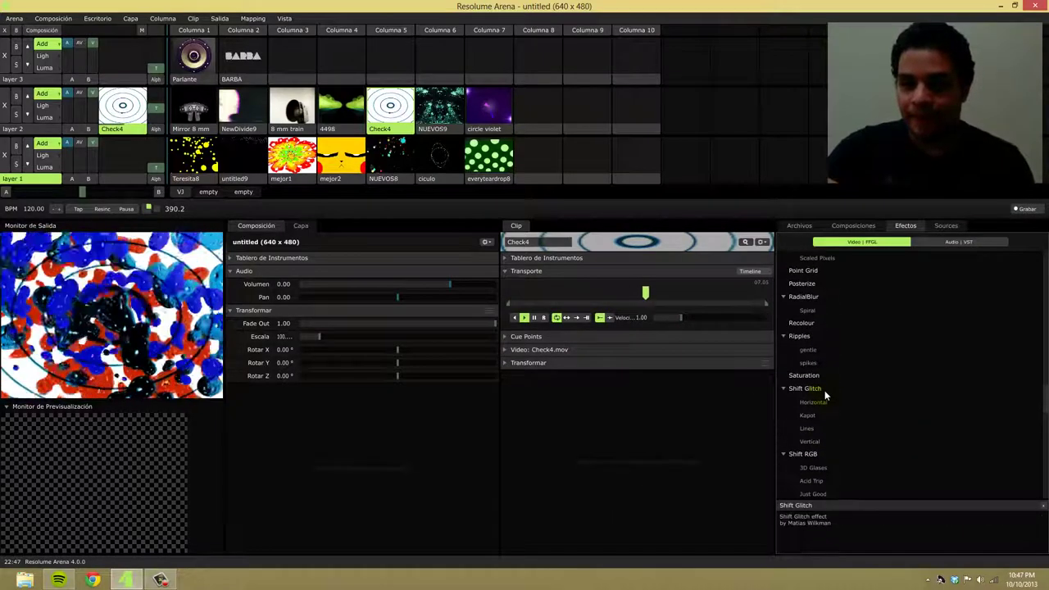
left_click_drag(801, 323, 556, 332)
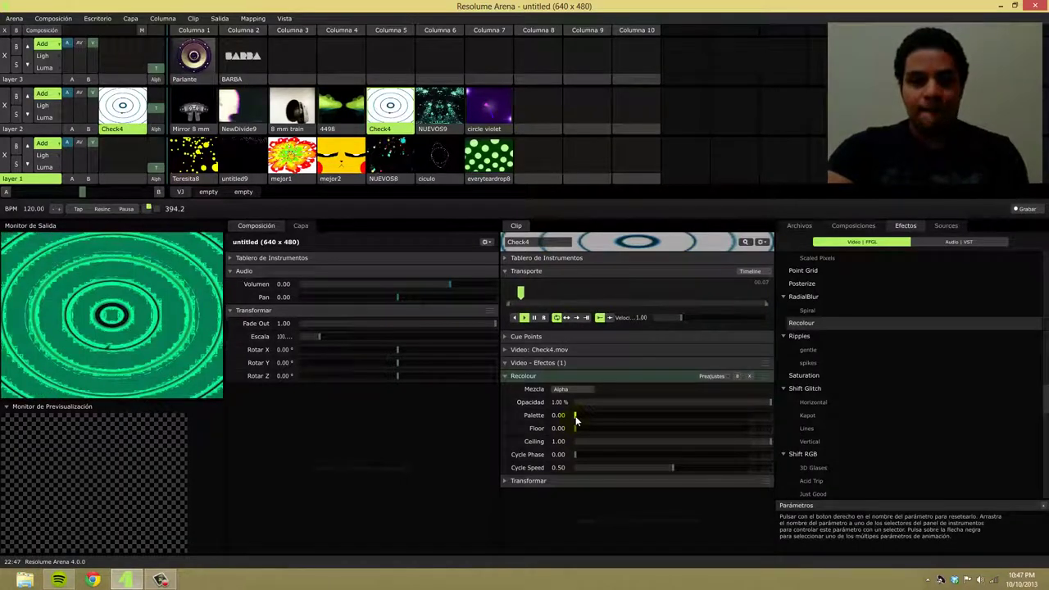
Try out Recolour's opacity and set Palette to 0.53, Floor to 0.82 and Ceiling to 0.59.
mouse_move(576, 419)
left_mouse_down()
mouse_move(719, 415)
mouse_move(574, 418)
left_mouse_up()
left_click_drag(756, 413, 781, 403)
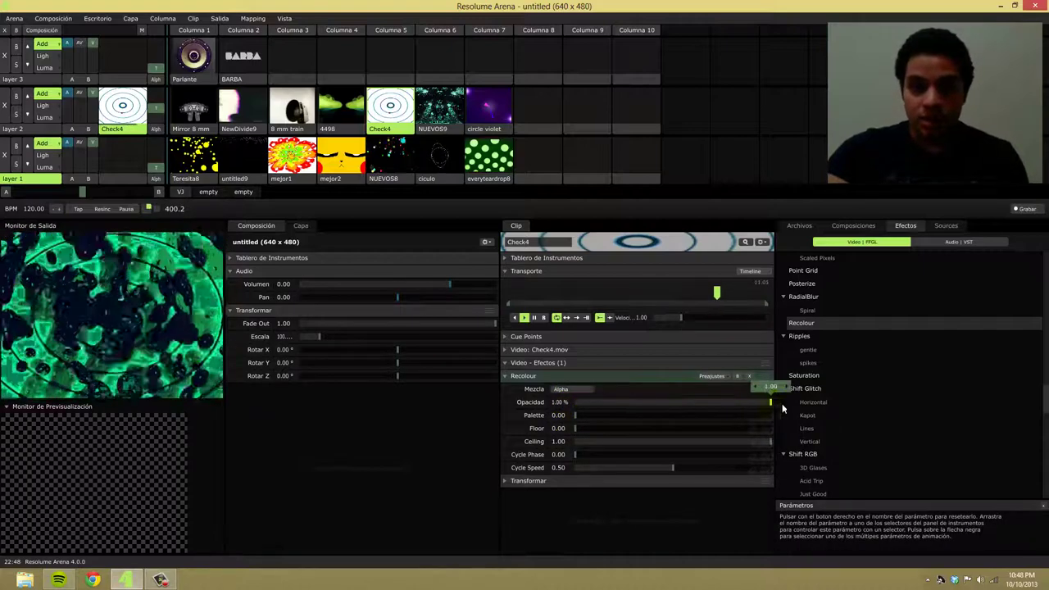
left_click_drag(577, 418, 679, 425)
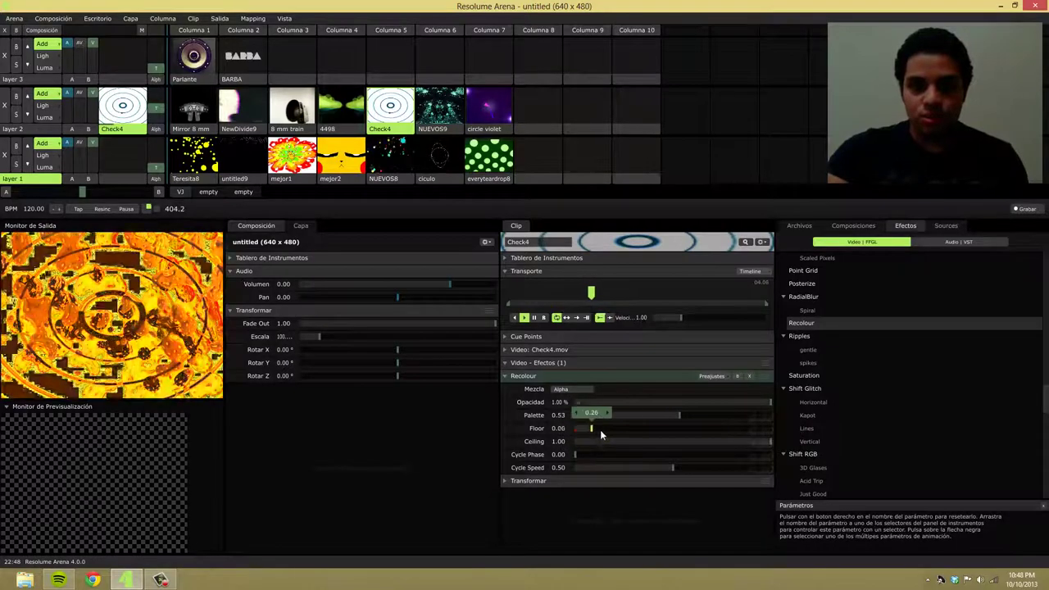
left_click_drag(600, 432, 673, 449)
Add the Kaleidoscope effect's Moving preset above Recolour on Check4, and remove Recolour.
scroll(812, 402, "up", 6)
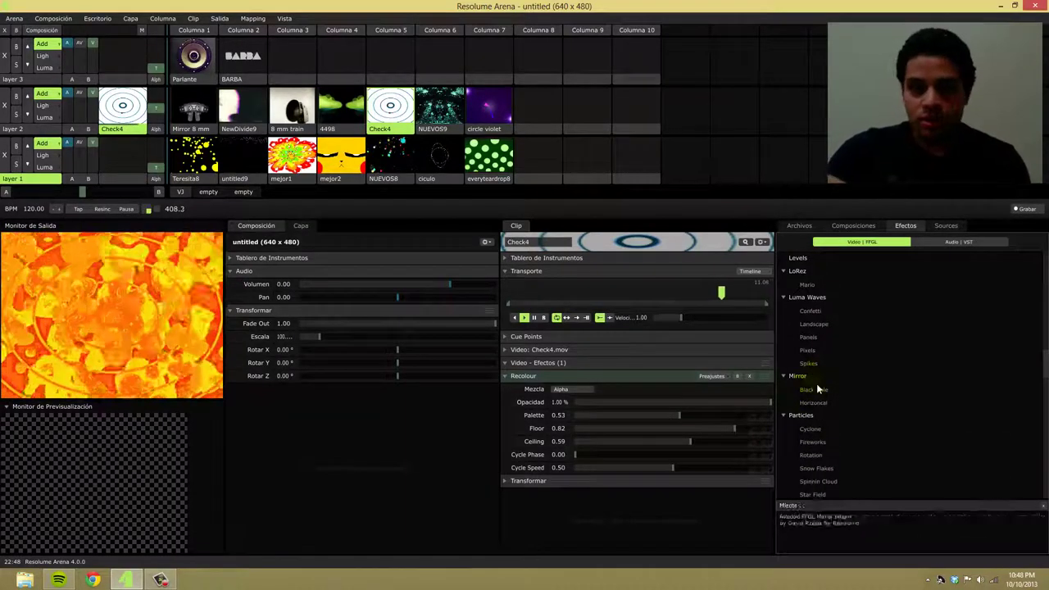
scroll(816, 389, "down", 3)
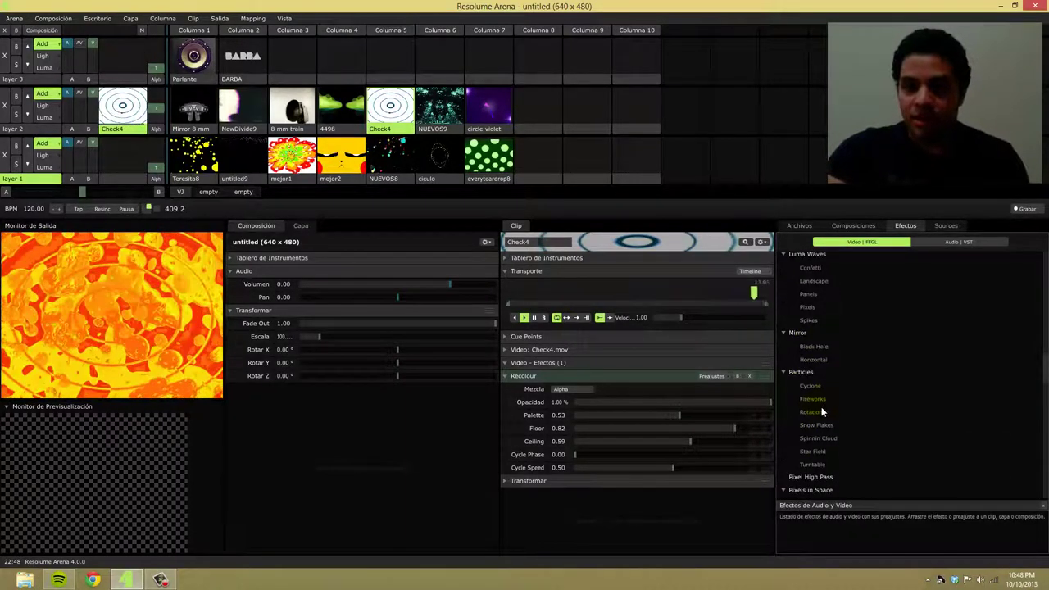
scroll(821, 407, "up", 3)
scroll(818, 396, "up", 4)
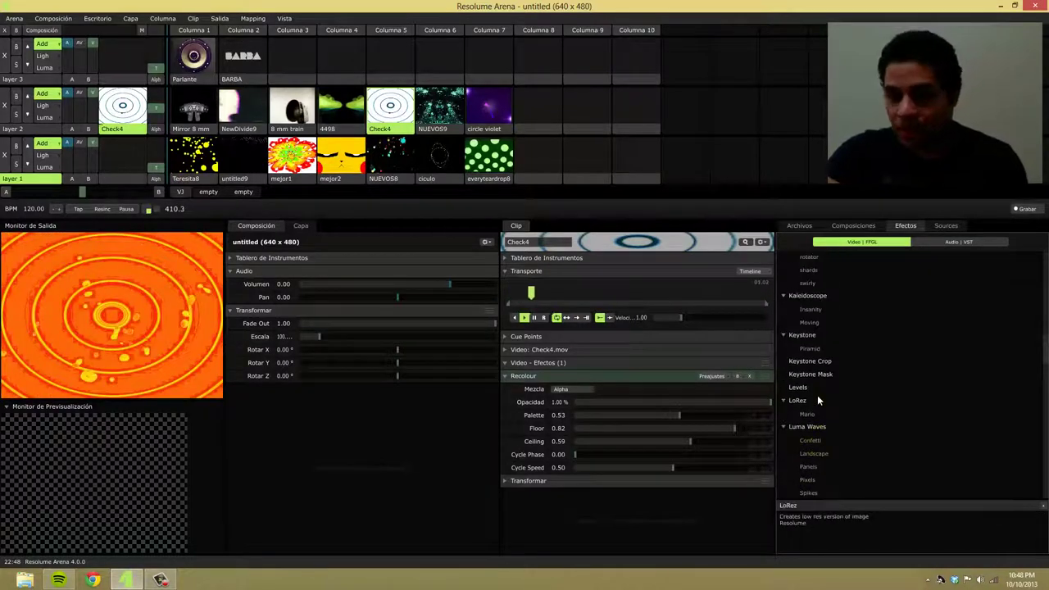
left_click_drag(810, 322, 629, 378)
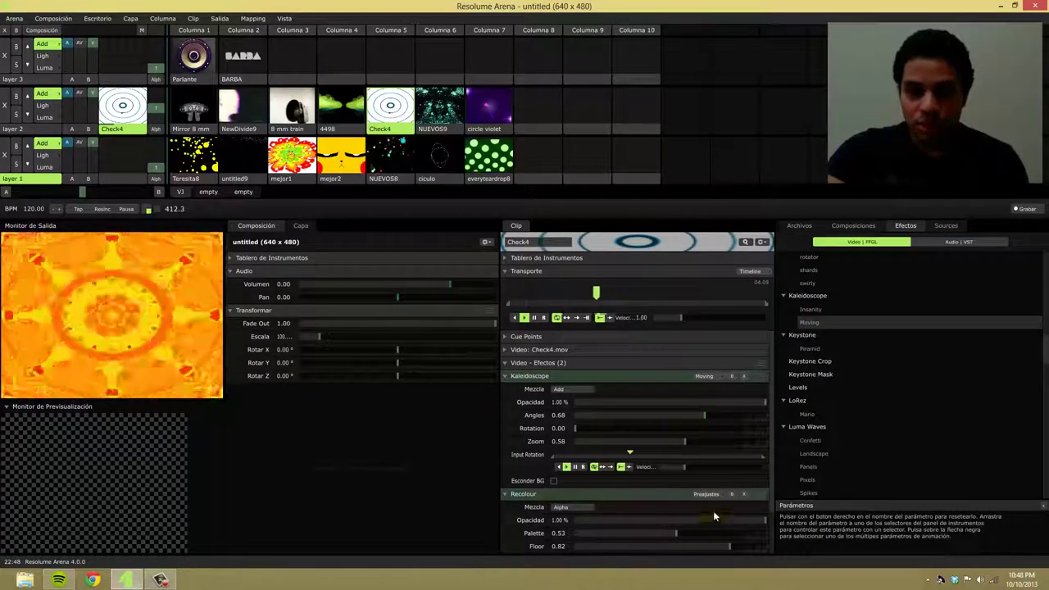
left_click(740, 494)
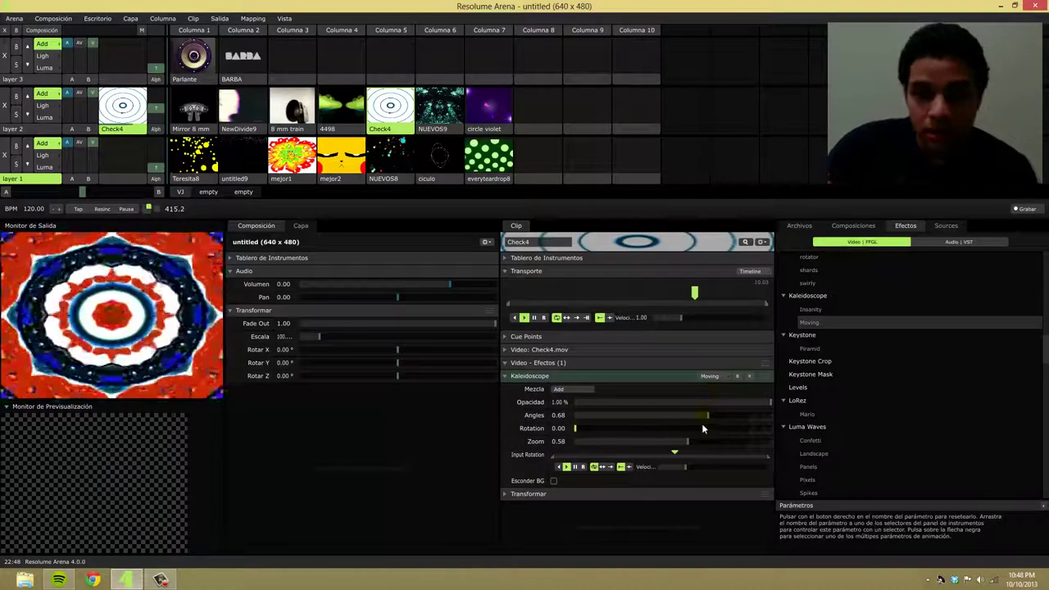
Vary the Kaleidoscope parameters, ending with Angles at 0.23, Rotation at 0.16 and Zoom at 0.69.
left_click_drag(706, 415, 597, 417)
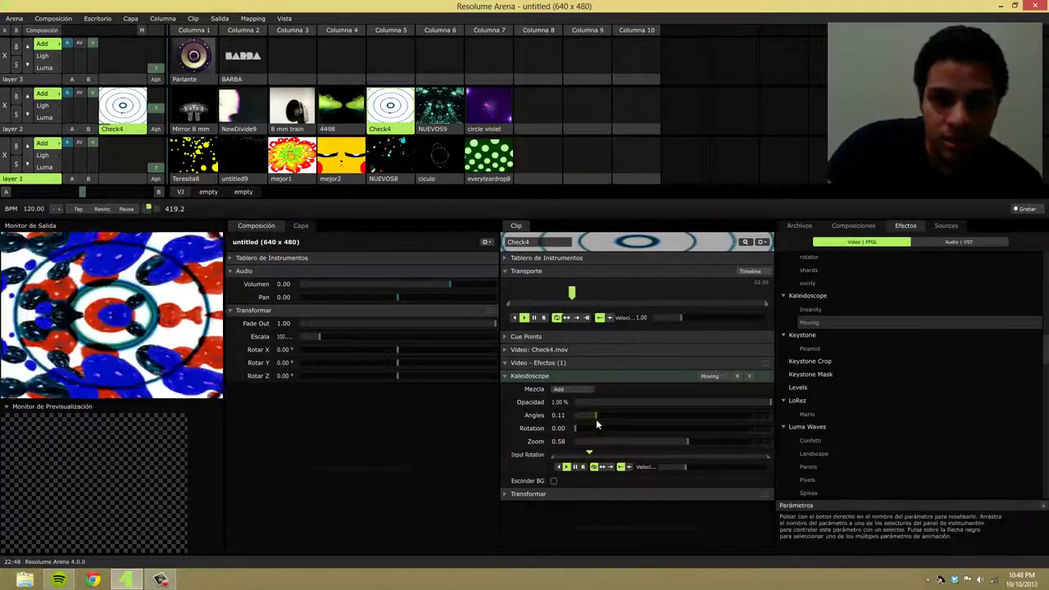
left_click_drag(596, 415, 725, 425)
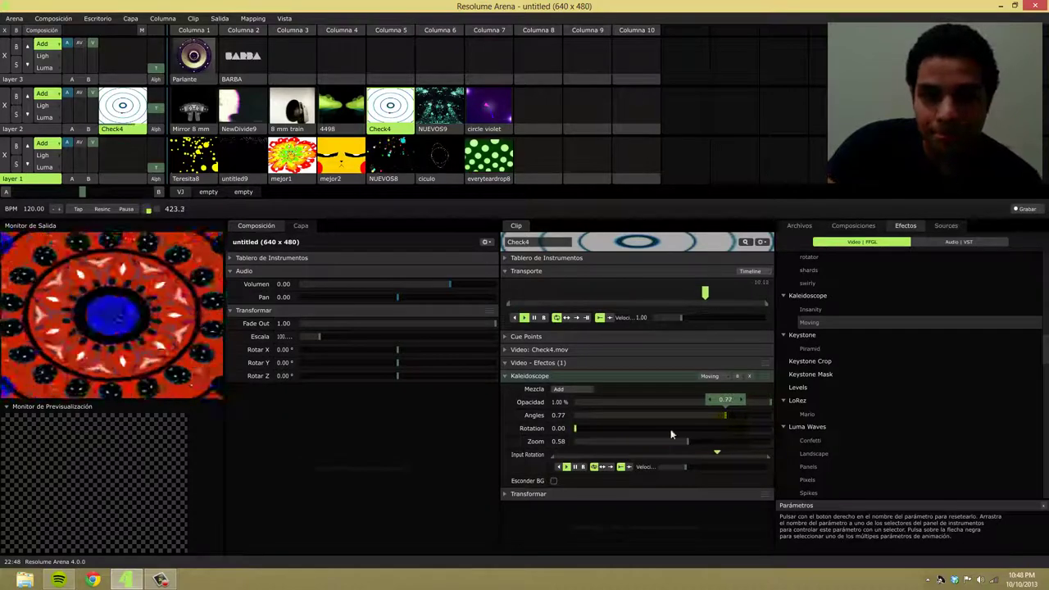
left_click_drag(576, 430, 643, 428)
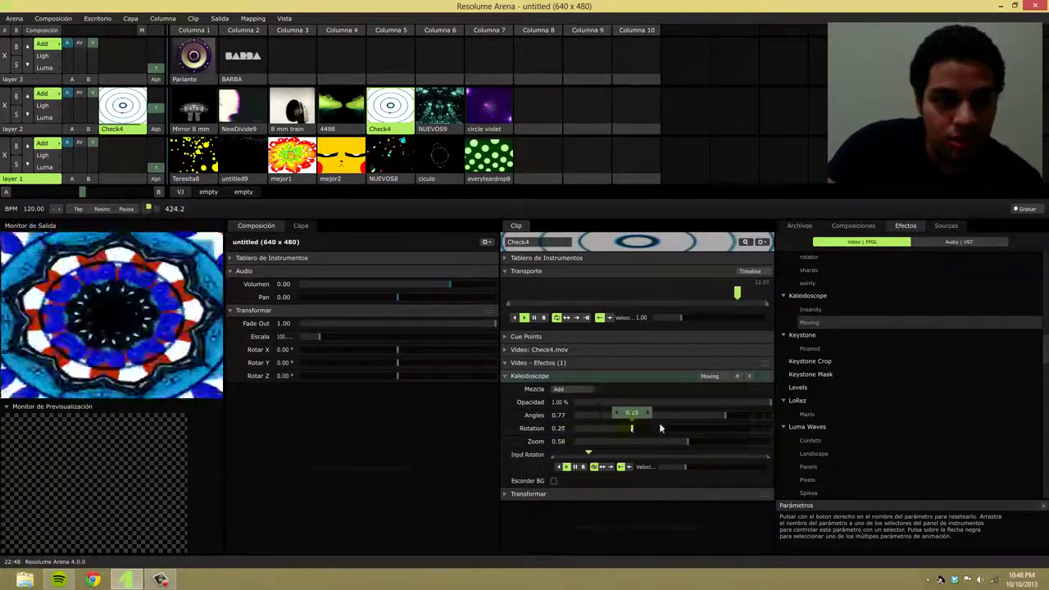
left_click_drag(725, 416, 701, 441)
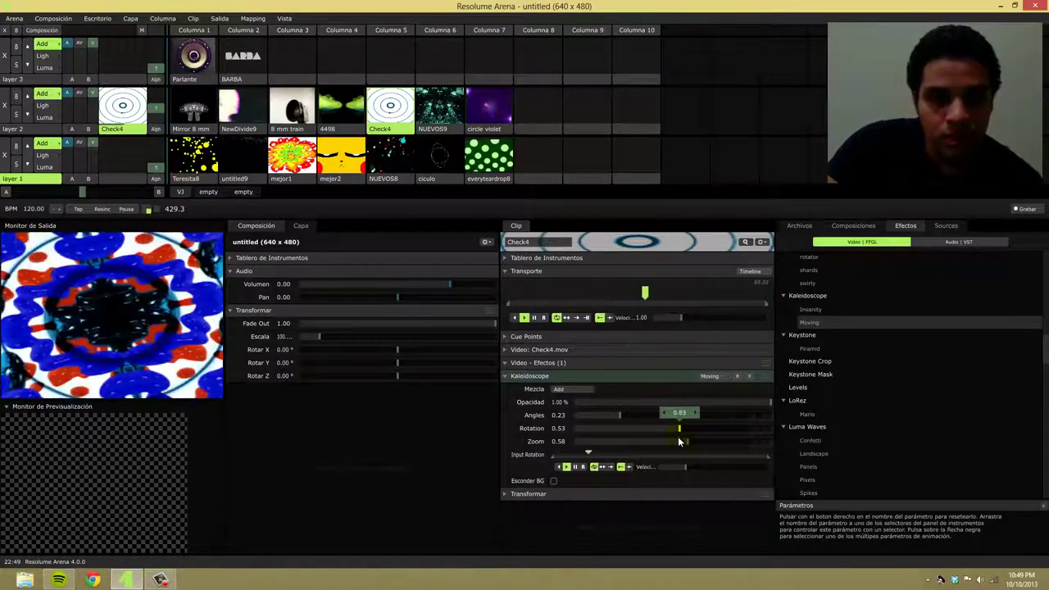
left_click_drag(615, 441, 690, 434)
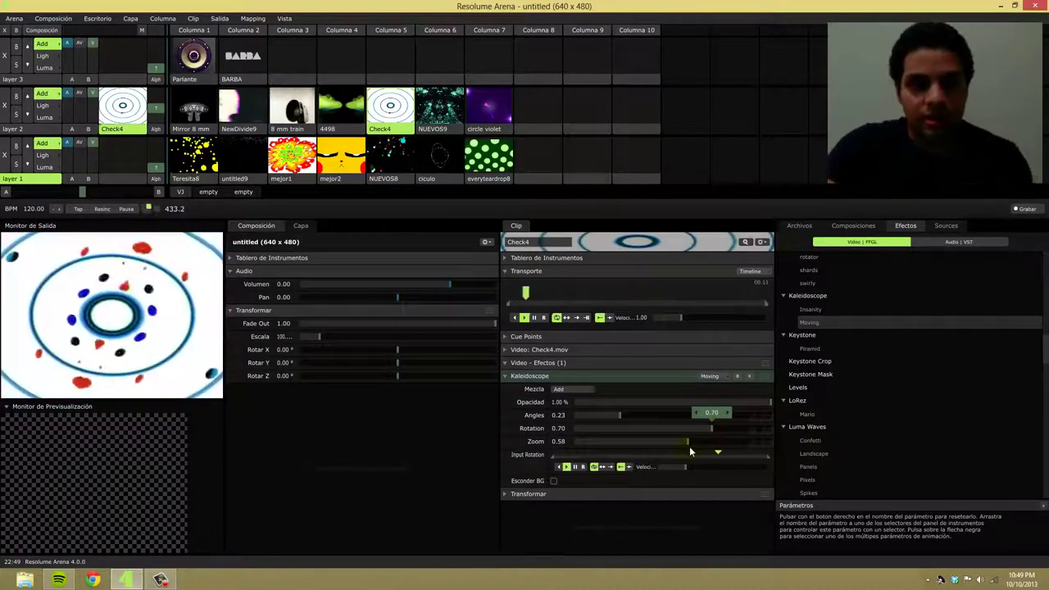
left_click_drag(713, 433, 608, 435)
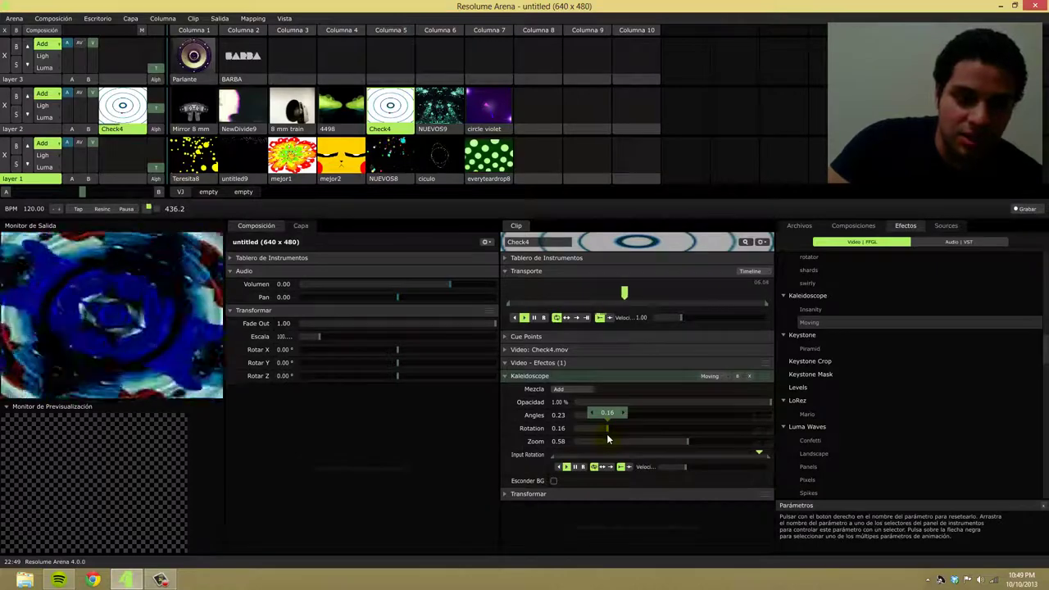
left_click_drag(687, 443, 711, 445)
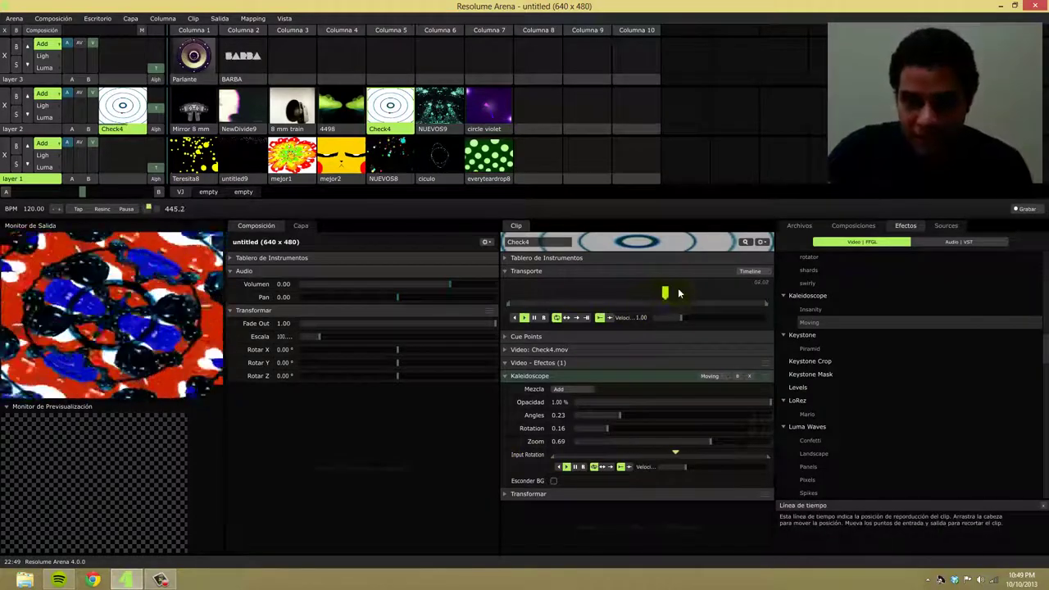
Scrub Check4's playback position back and set the Kaleidoscope's Angles parameter to Timeline animation.
left_click_drag(677, 300, 581, 296)
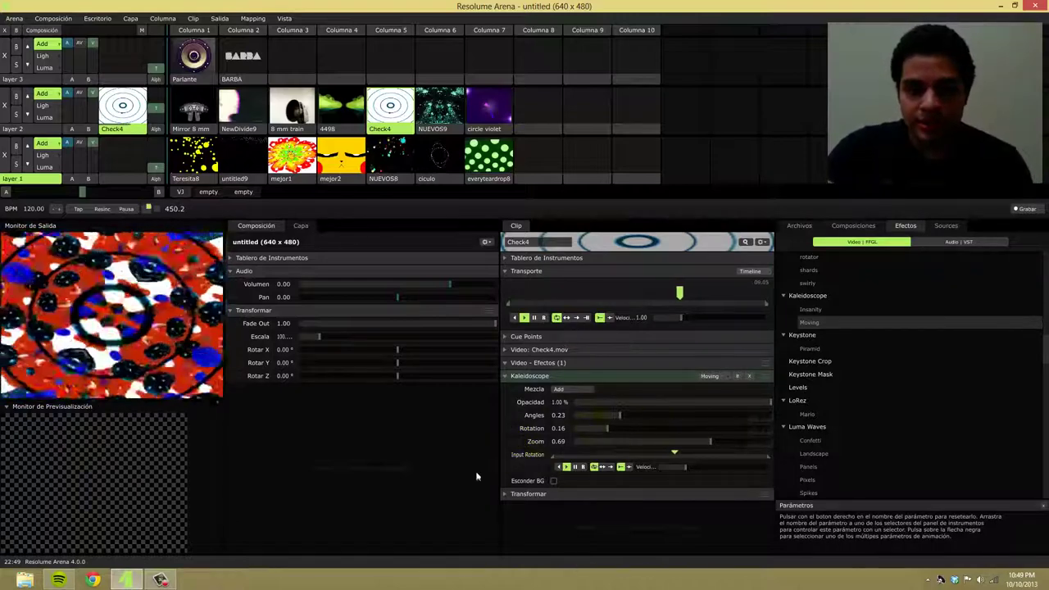
left_click(507, 416)
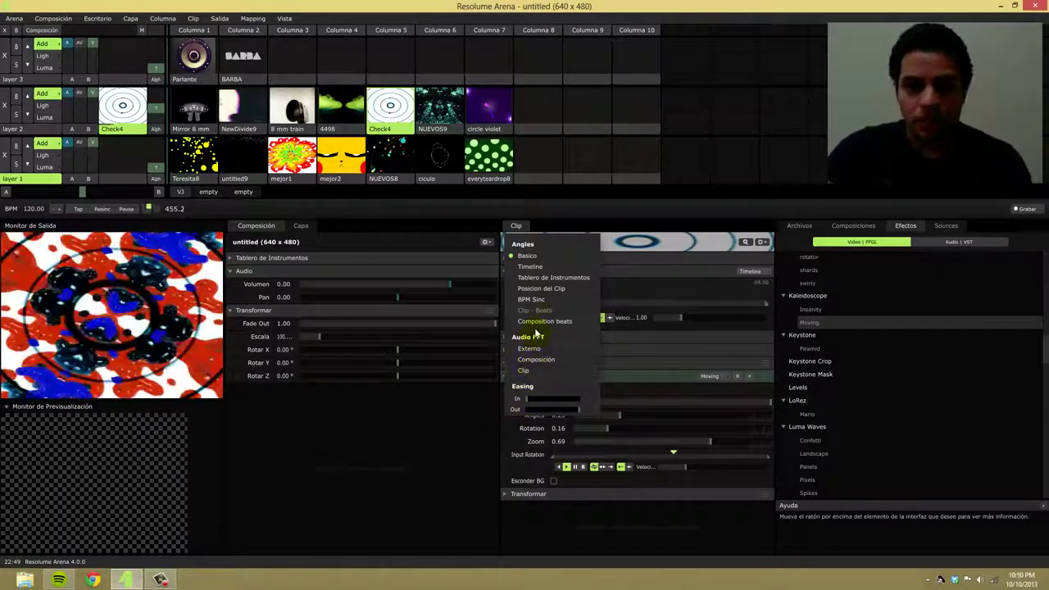
left_click(535, 268)
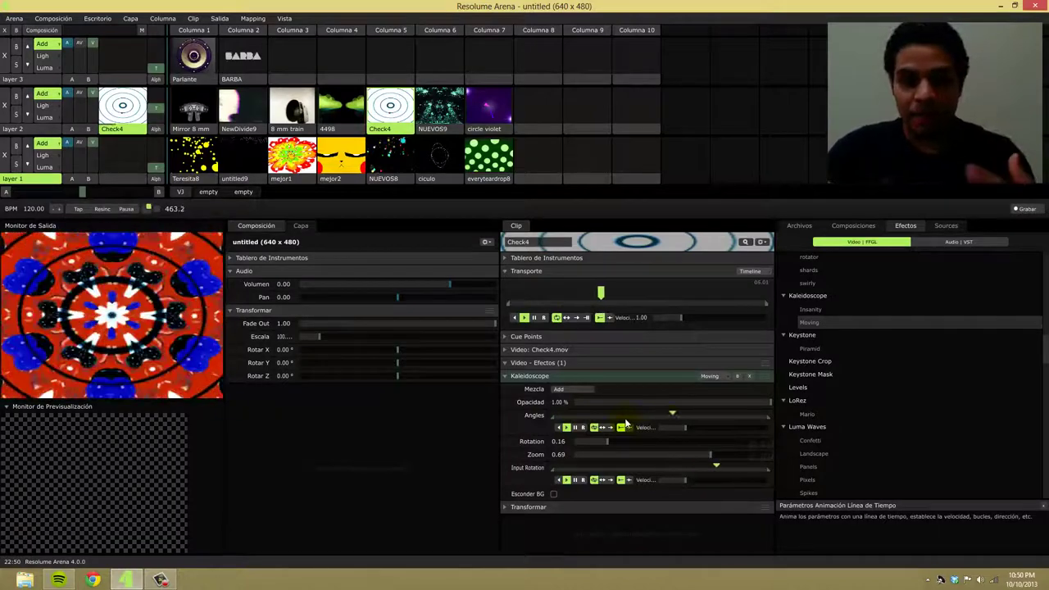
Test pausing, forward playback and reverse playback of the Kaleidoscope's Angles animation.
left_click(576, 428)
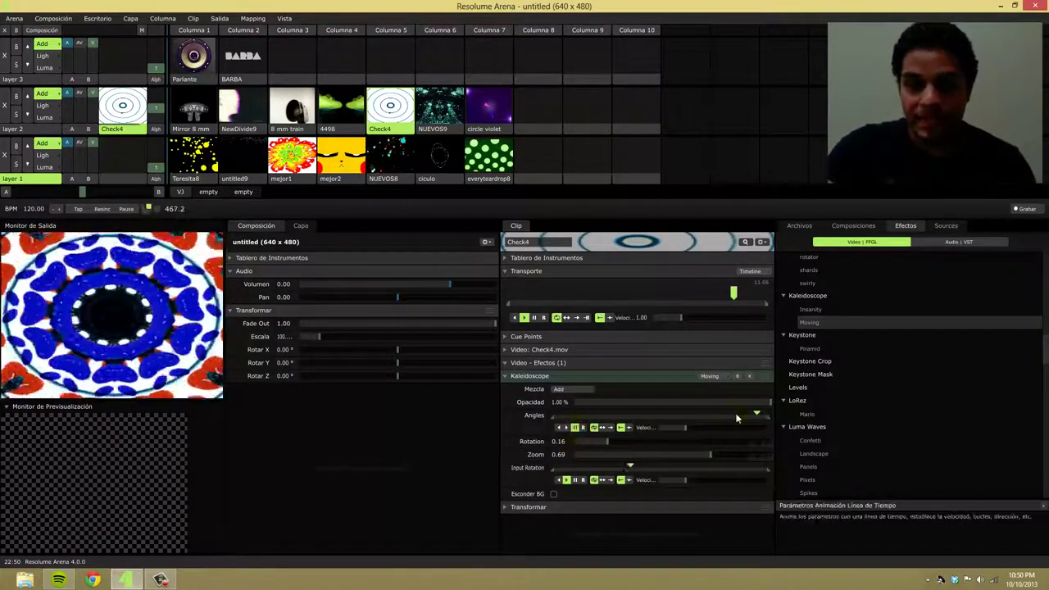
left_click(566, 427)
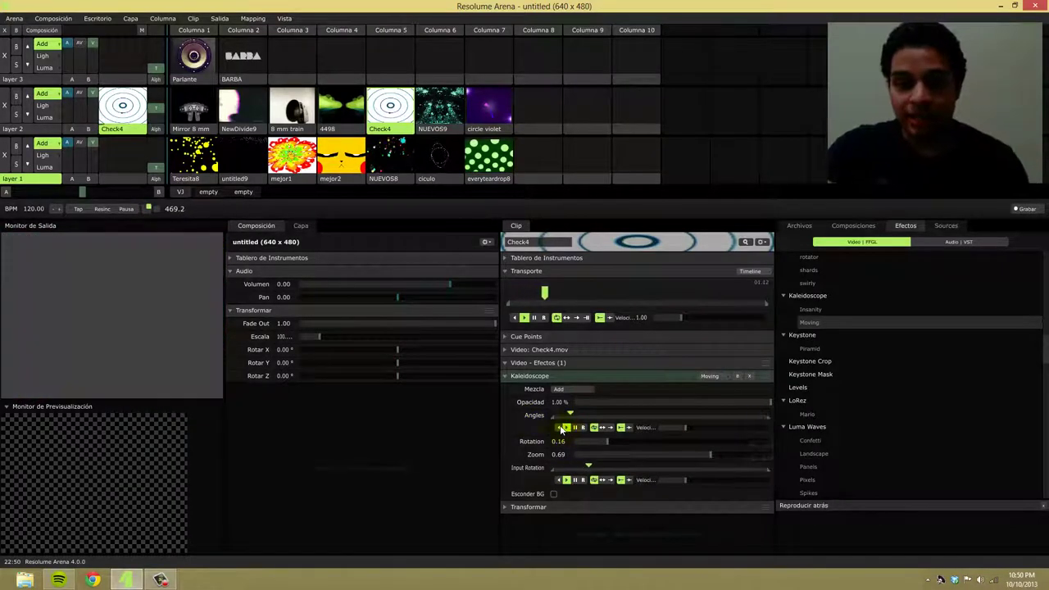
left_click(560, 428)
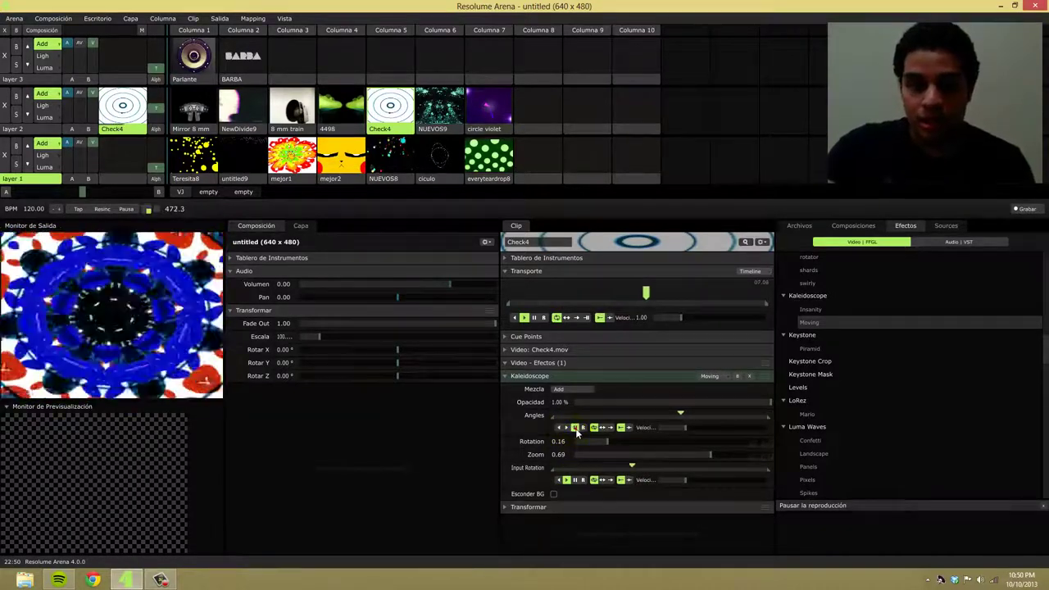
Remove Kaleidoscope from Check4 and add the Hue rotate effect to the clip.
scroll(783, 398, "up", 3)
left_click(749, 375)
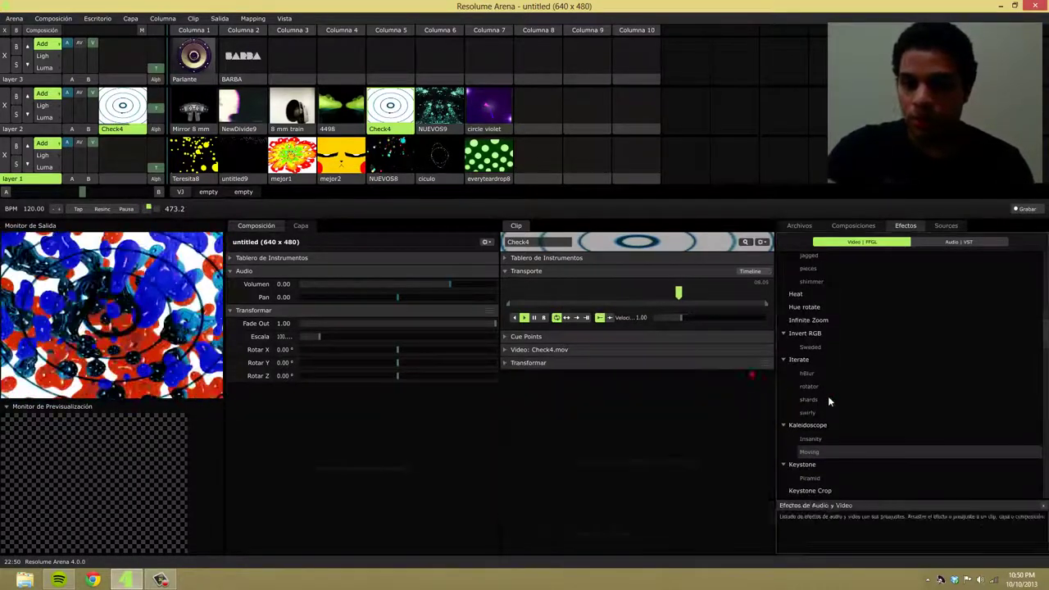
scroll(831, 409, "up", 5)
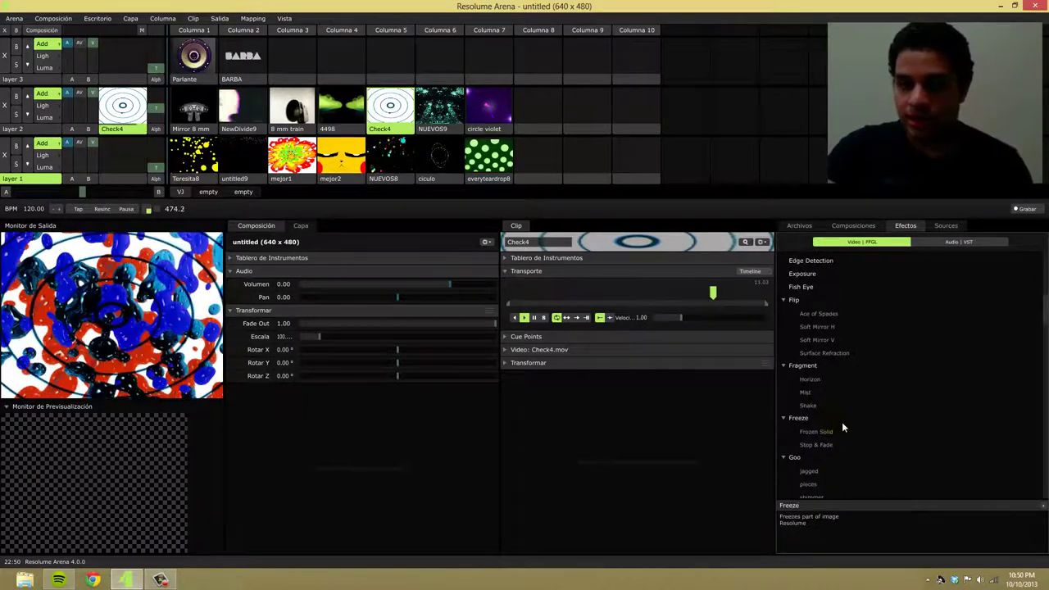
scroll(833, 387, "up", 2)
scroll(832, 383, "down", 3)
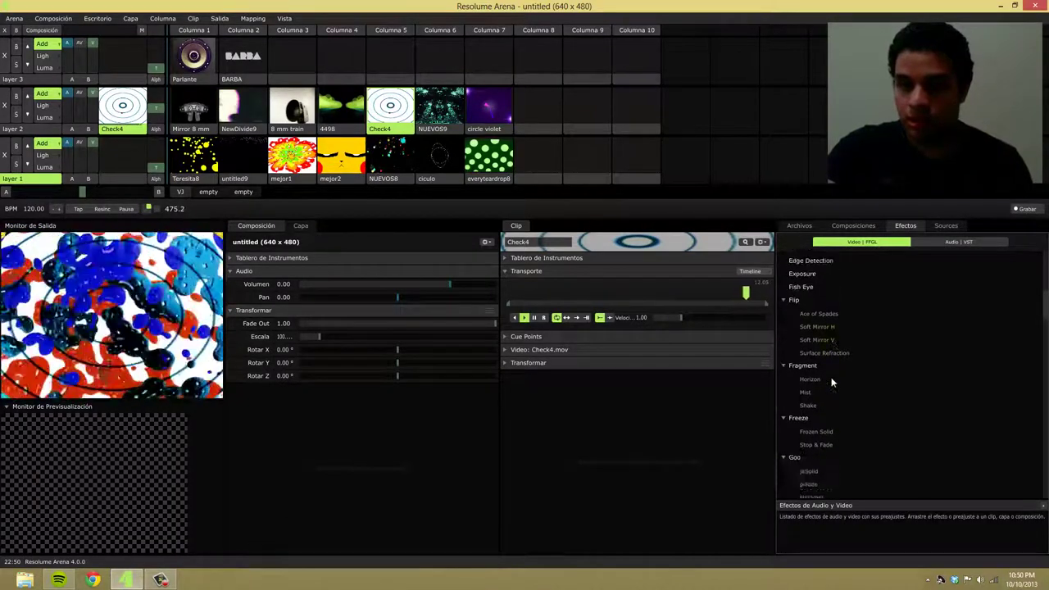
left_click(799, 426)
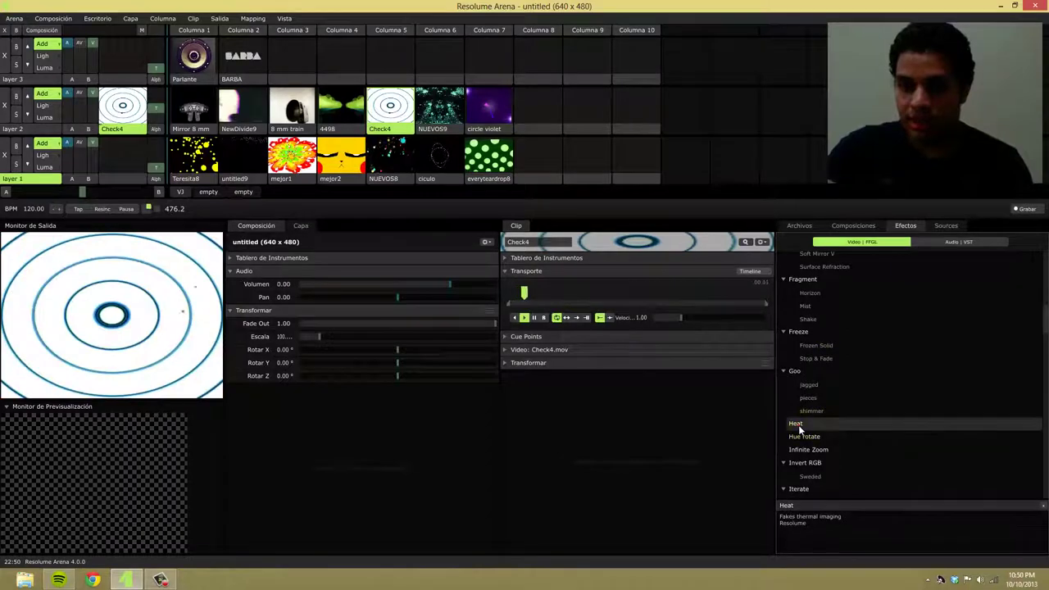
left_click_drag(800, 437, 551, 352)
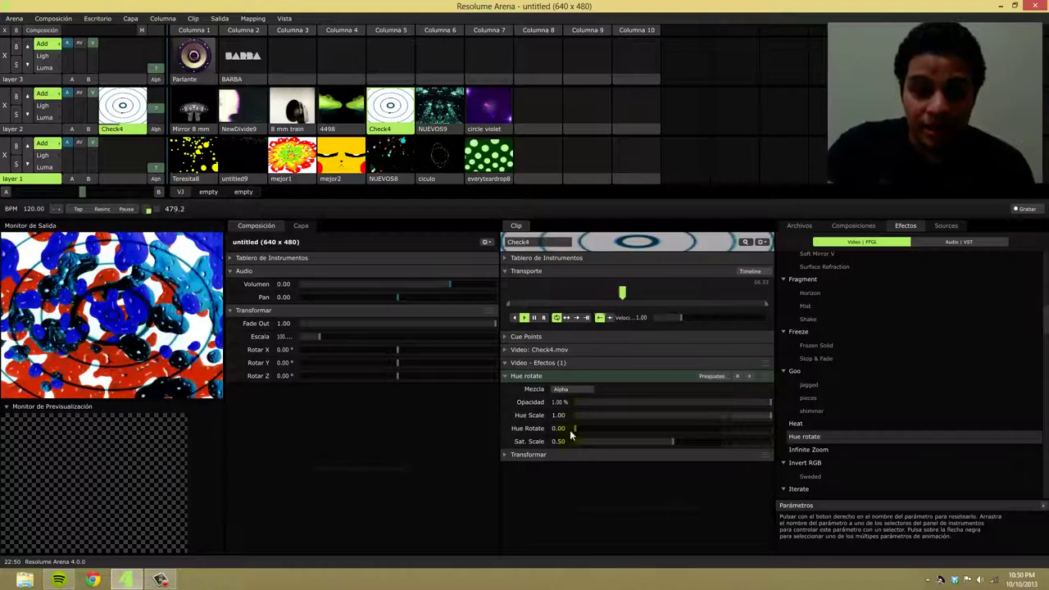
Set the Hue Rotate parameter to Timeline animation and test its reverse, forward and pause playback.
left_click(506, 429)
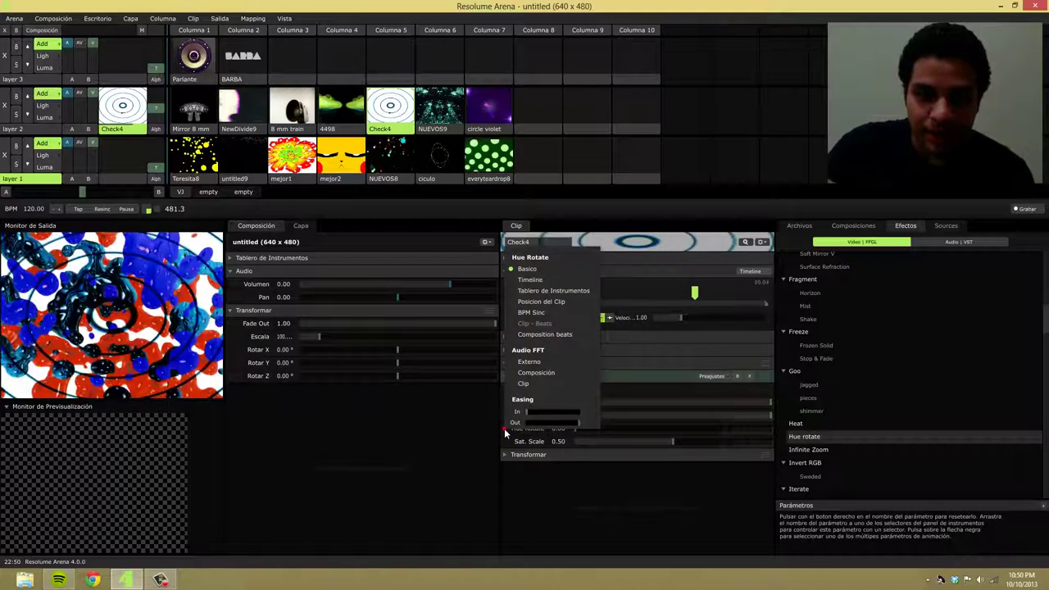
left_click(530, 280)
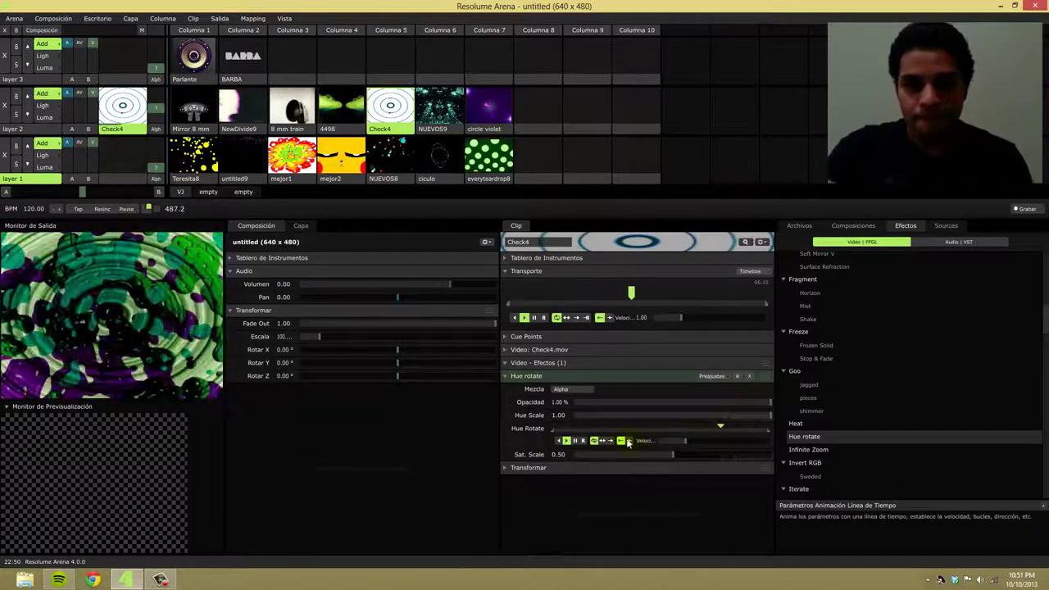
left_click(561, 445)
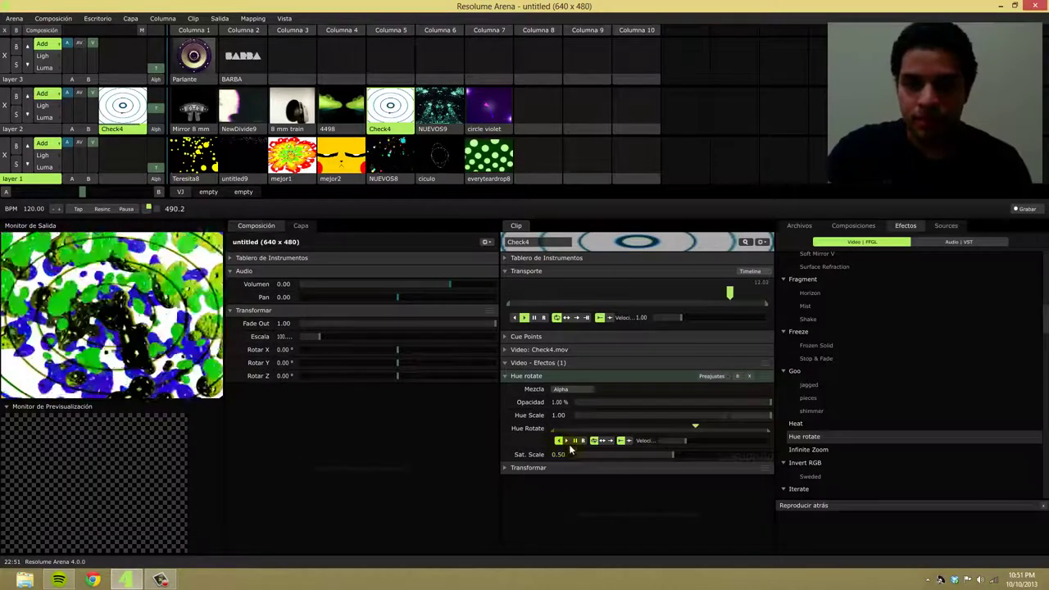
left_click(567, 442)
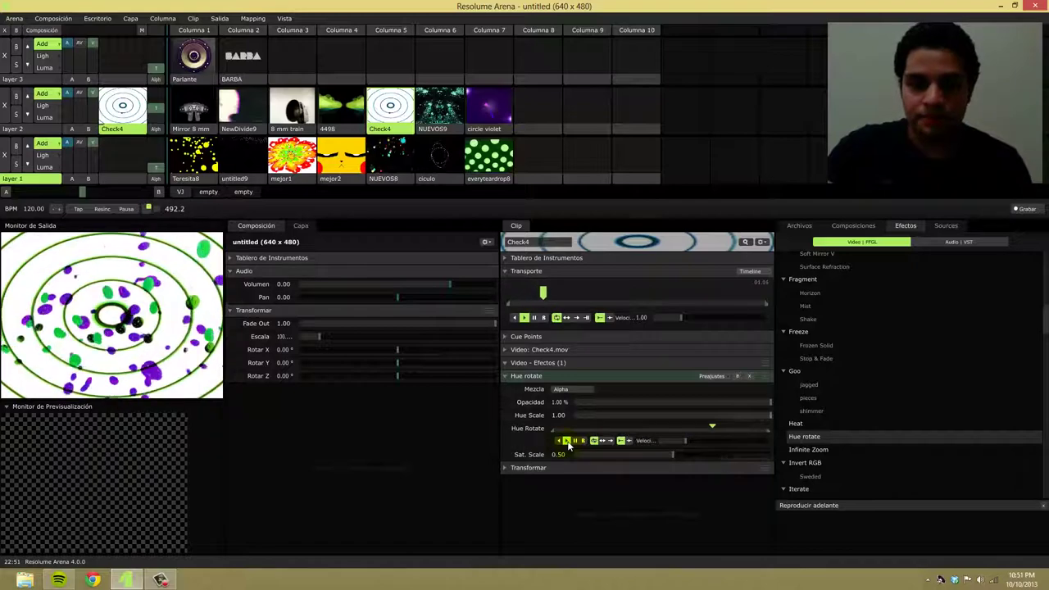
left_click(574, 441)
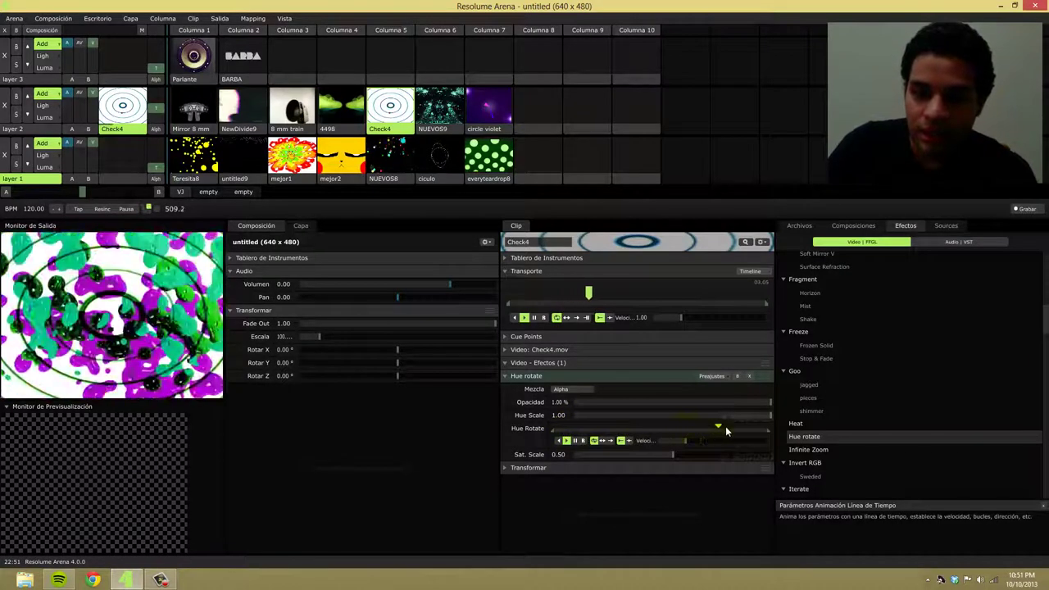
Try the ping-pong and play-once modes on the Hue Rotate animation, and play it forward again.
left_click(603, 442)
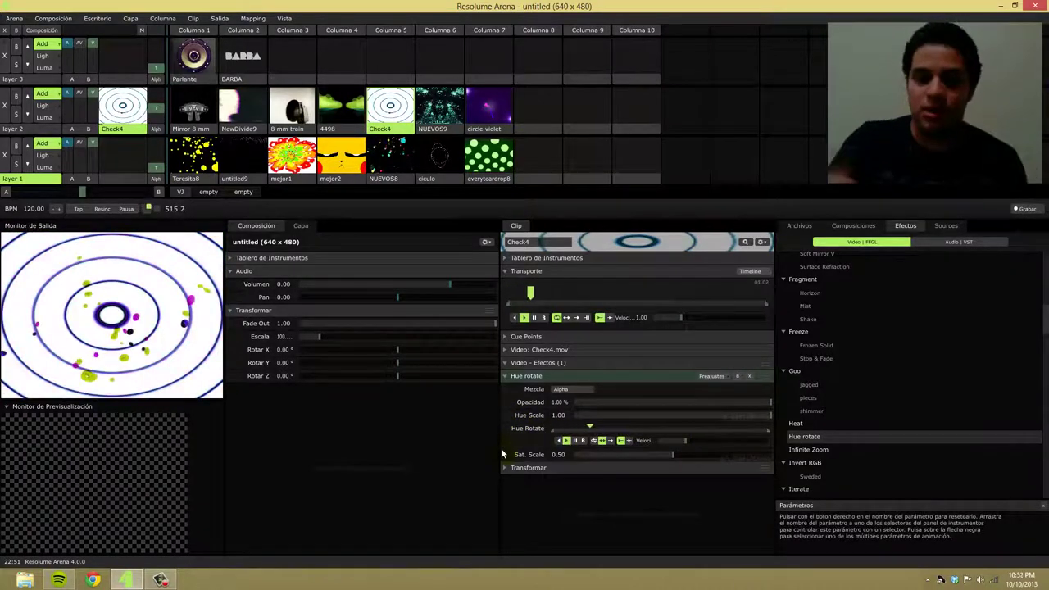
left_click(610, 441)
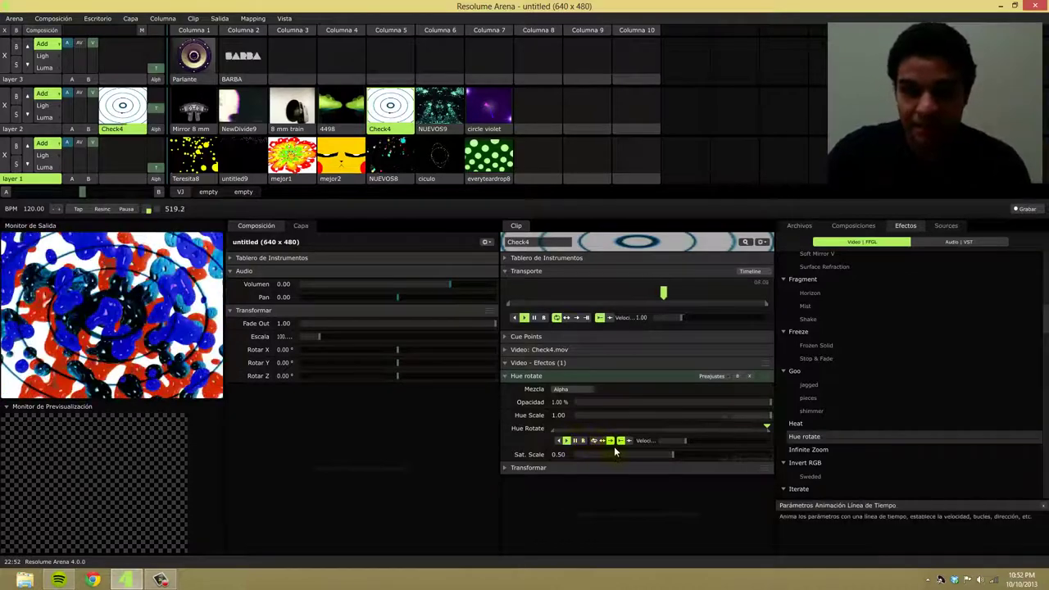
left_click(568, 442)
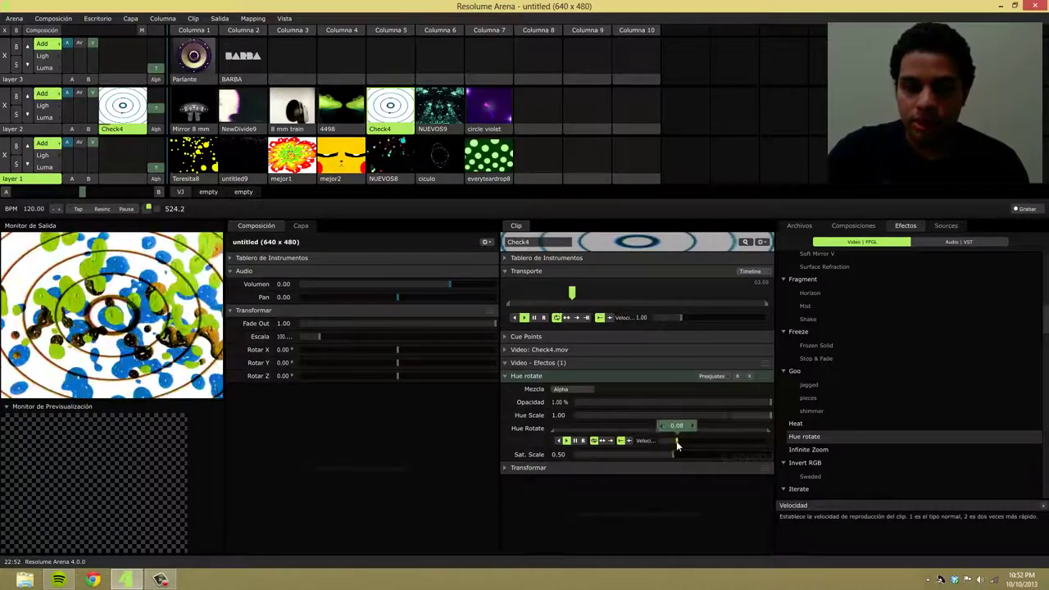
Try a very slow speed on the Hue Rotate animation, and raise its speed to about 4.84.
left_click_drag(677, 442, 666, 447)
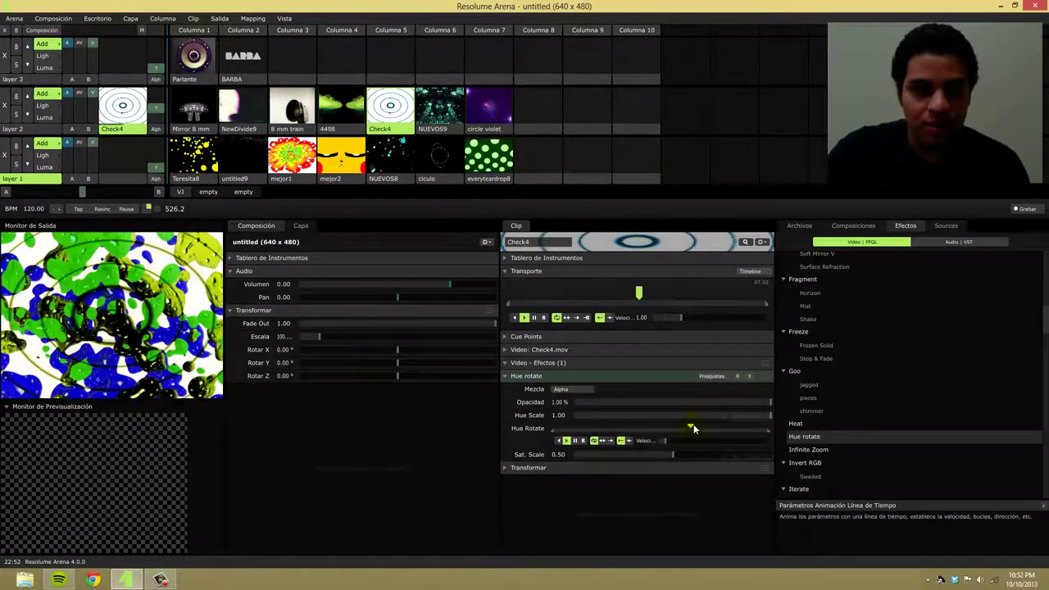
mouse_move(676, 442)
left_click_drag(676, 441, 729, 442)
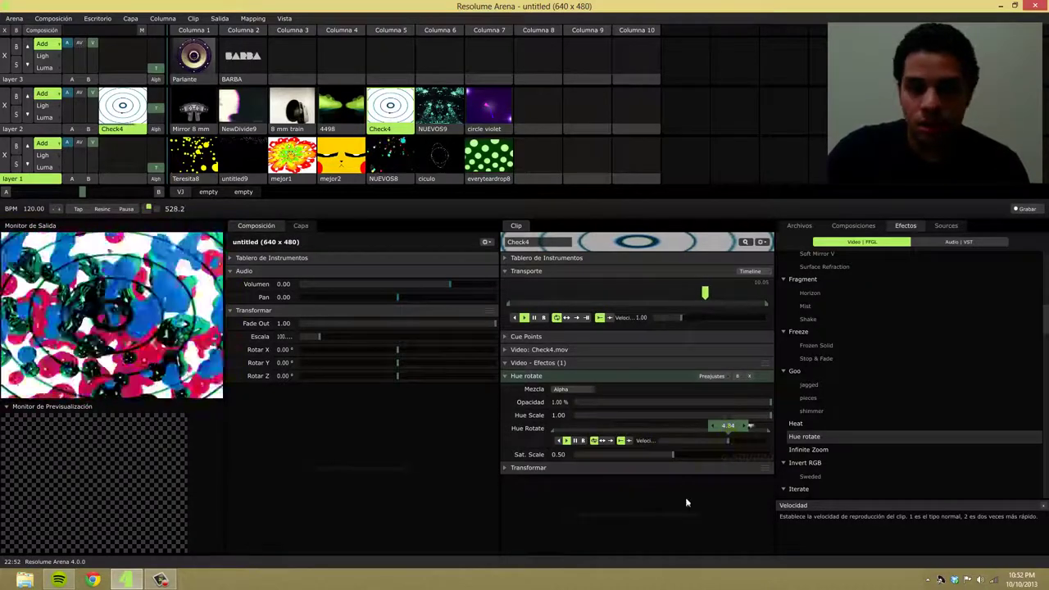
Return Hue Rotate to Basic control and adjust its value manually, first to 0.20 and finally to 0.67.
left_click(506, 428)
left_click(528, 266)
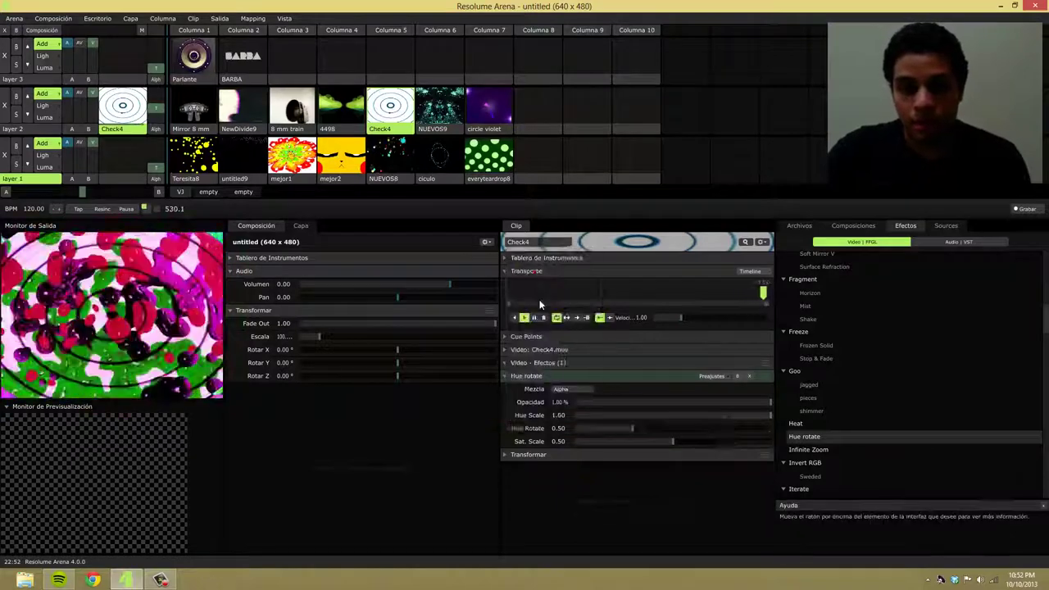
left_click(505, 428)
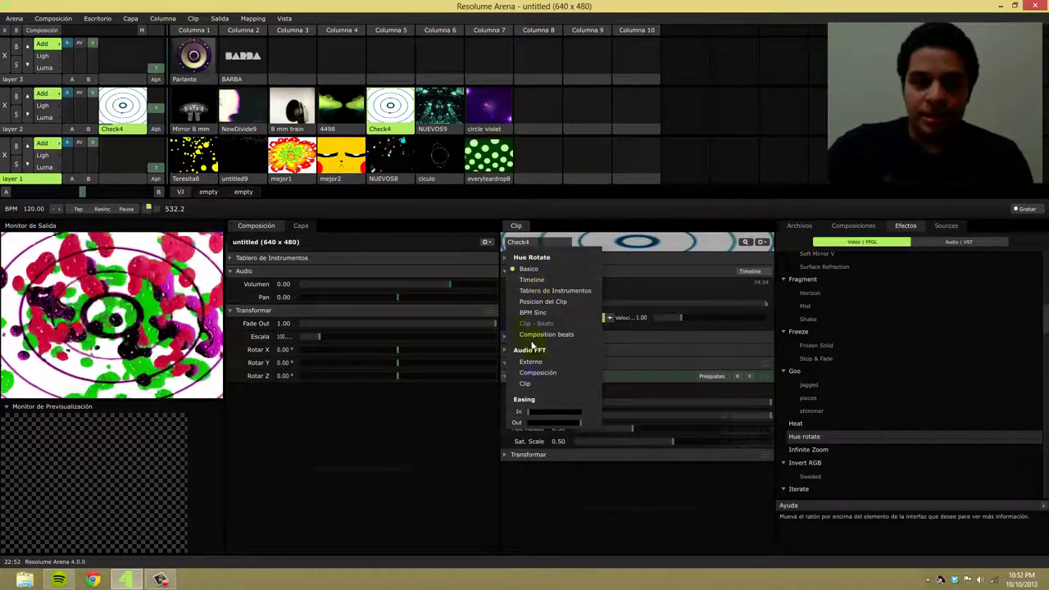
left_click_drag(637, 433, 612, 434)
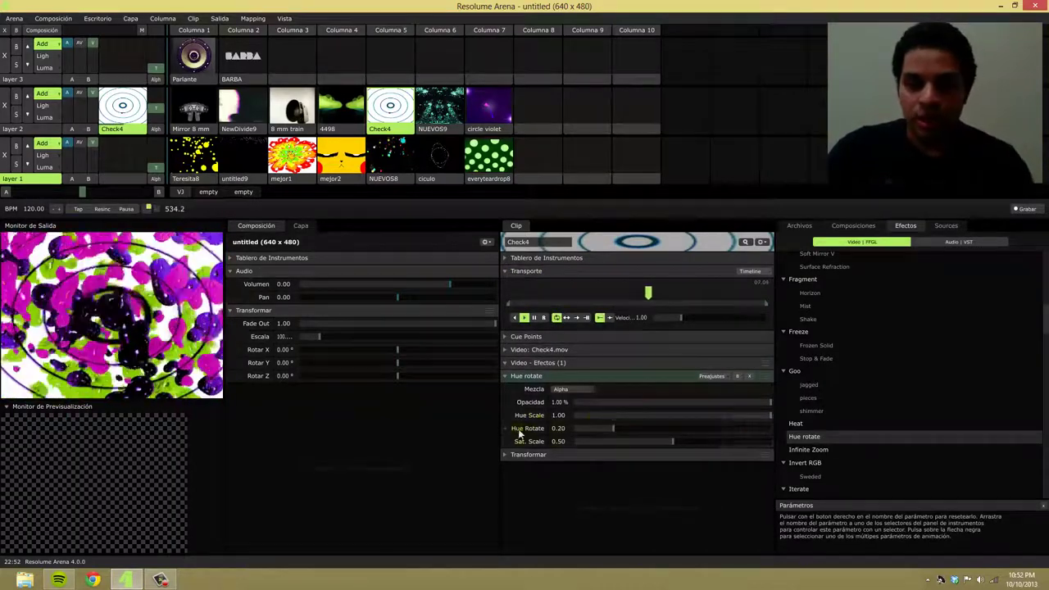
left_click(508, 430)
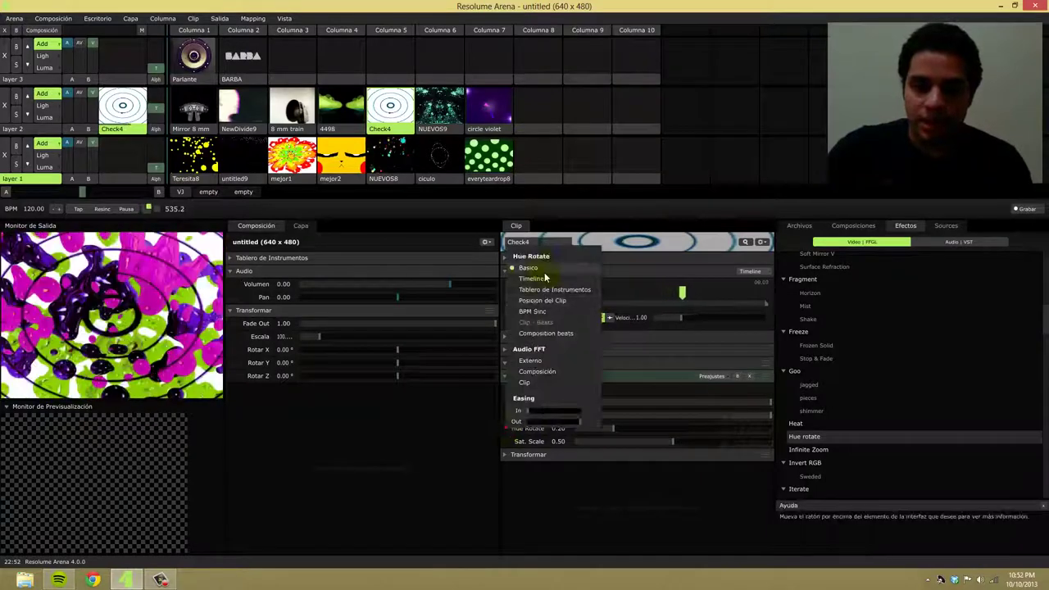
left_click_drag(617, 432, 706, 428)
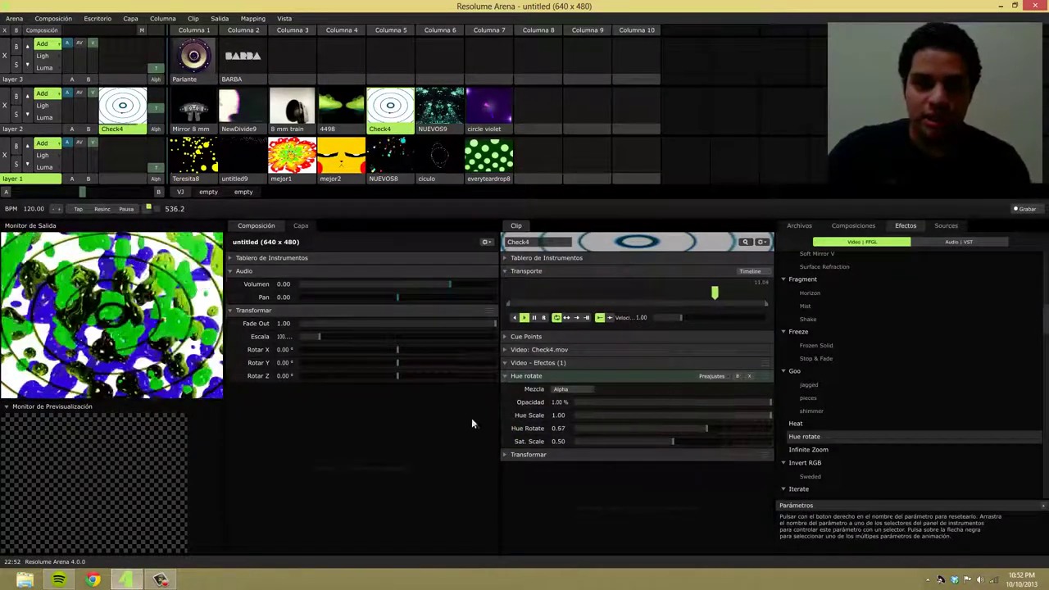
Set the Hue rotate effect's Hue Rotate and Opacity parameters to Timeline animation.
left_click(504, 427)
left_click(529, 279)
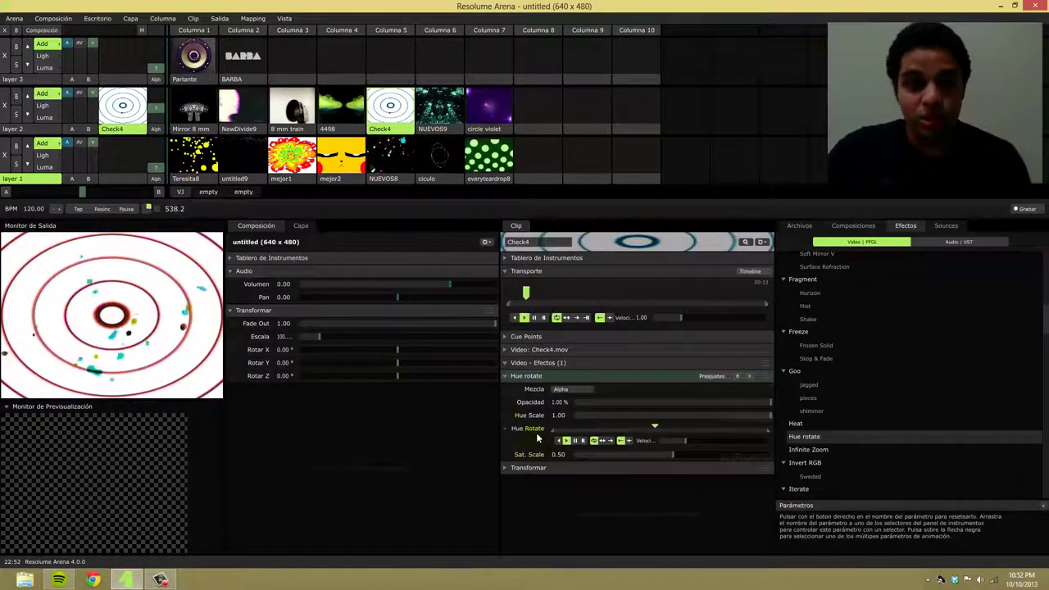
left_click(510, 417)
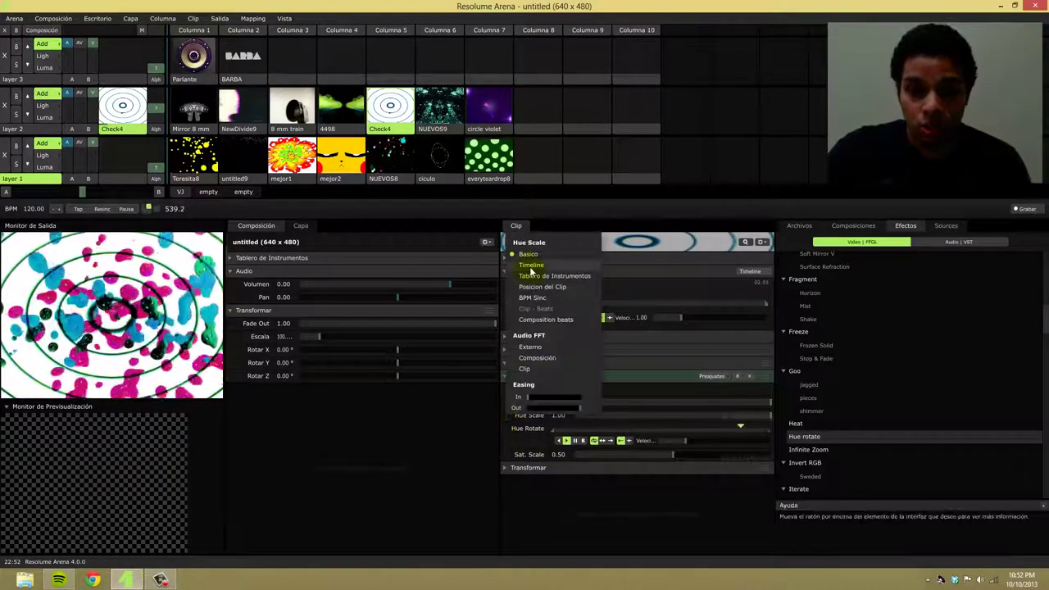
left_click(525, 454)
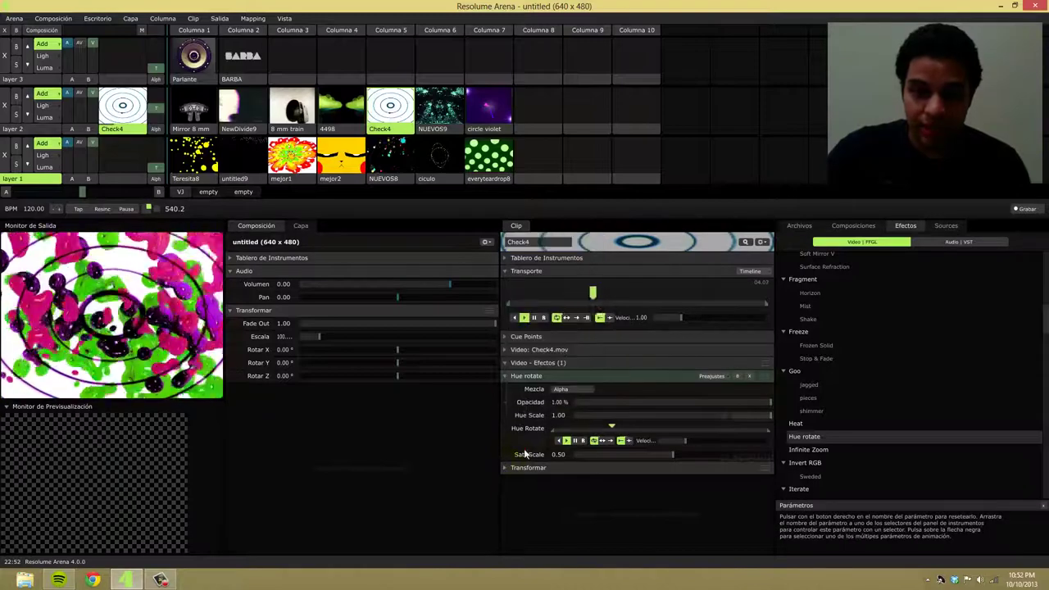
left_click(505, 402)
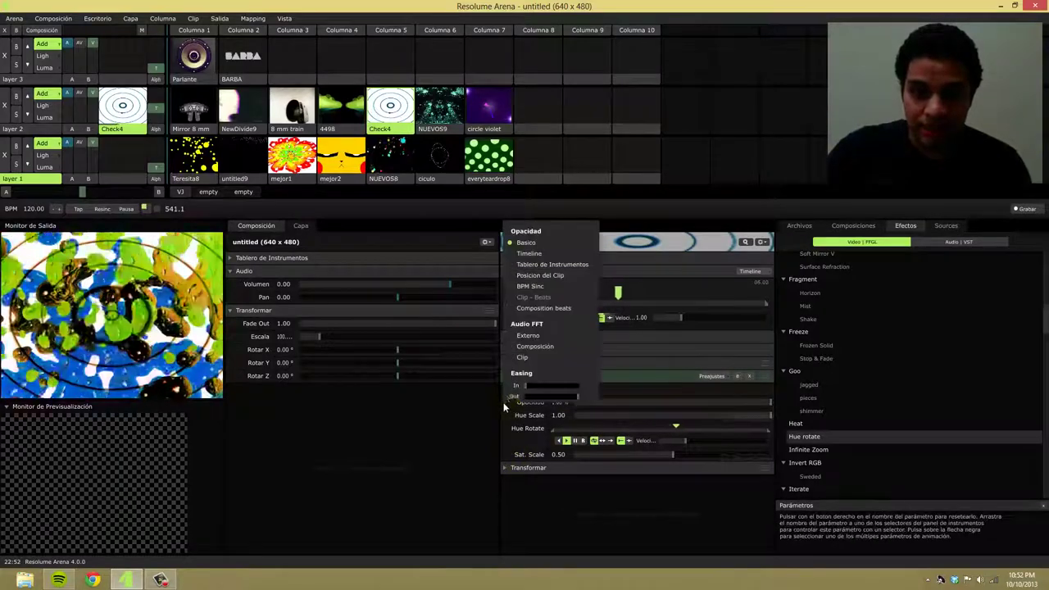
left_click(542, 253)
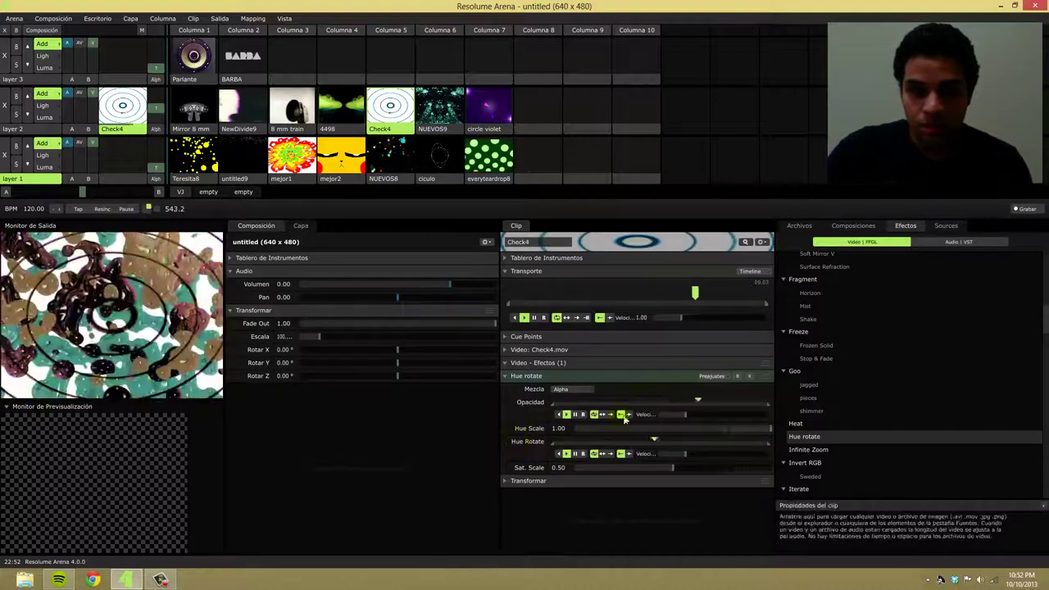
Return Hue Rotate to Basic control with a value of 0.22, and set Opacity back to Basic.
left_click(505, 442)
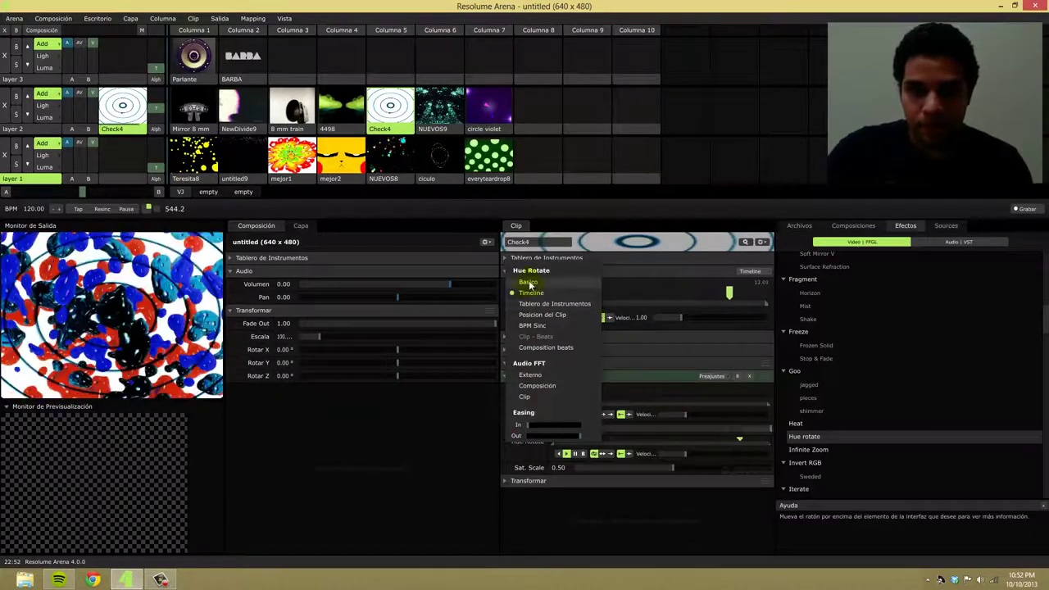
left_click(528, 284)
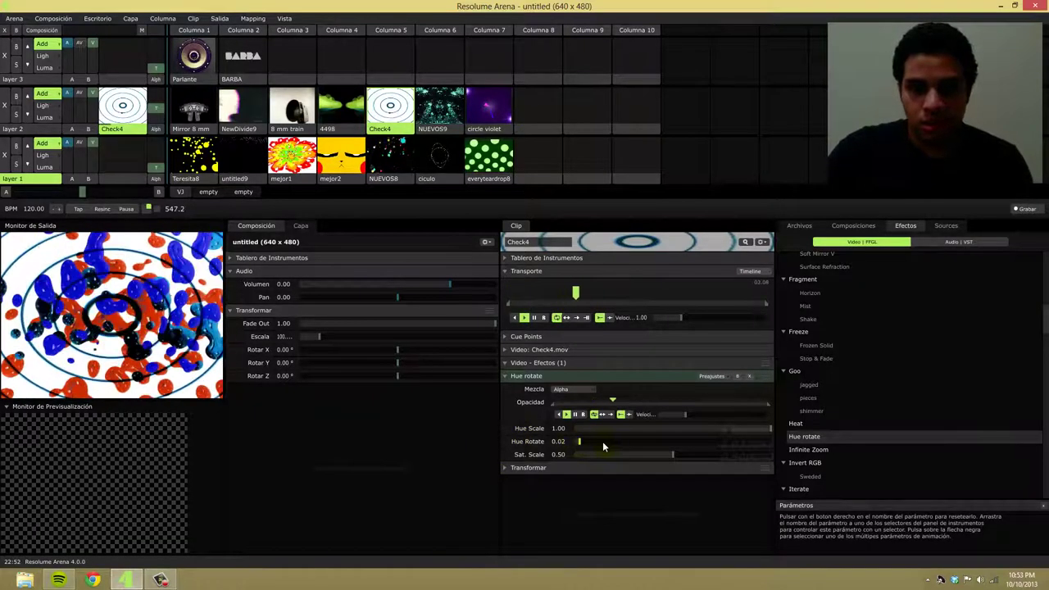
left_click_drag(604, 447, 618, 441)
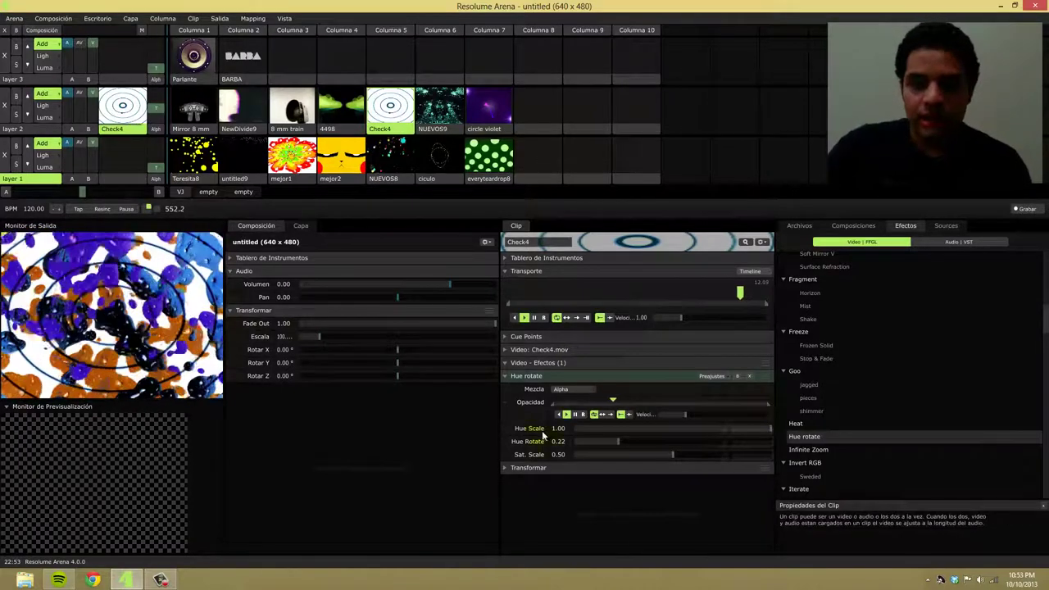
left_click(503, 402)
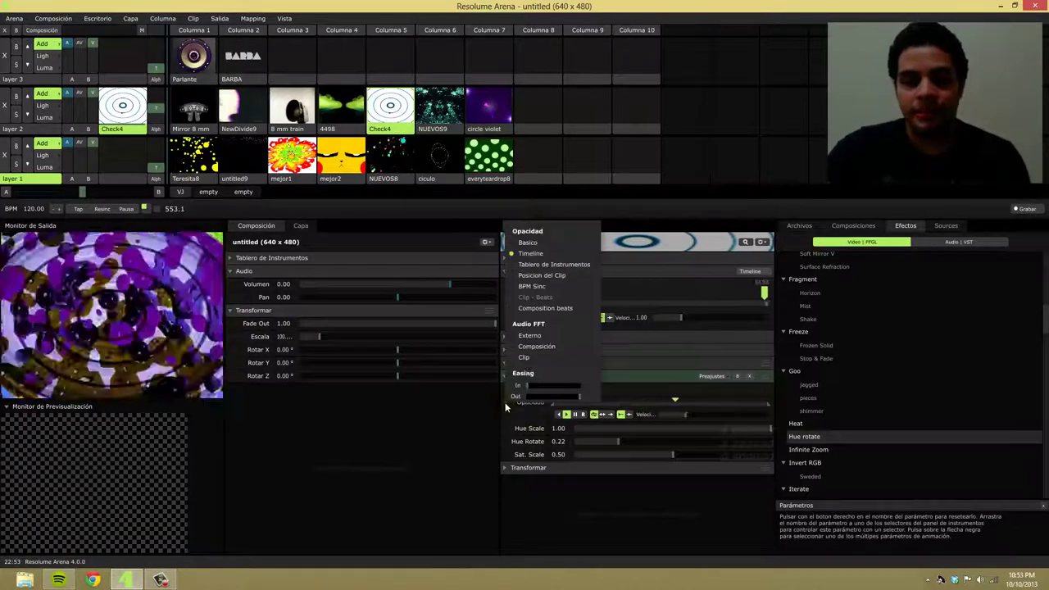
left_click(542, 243)
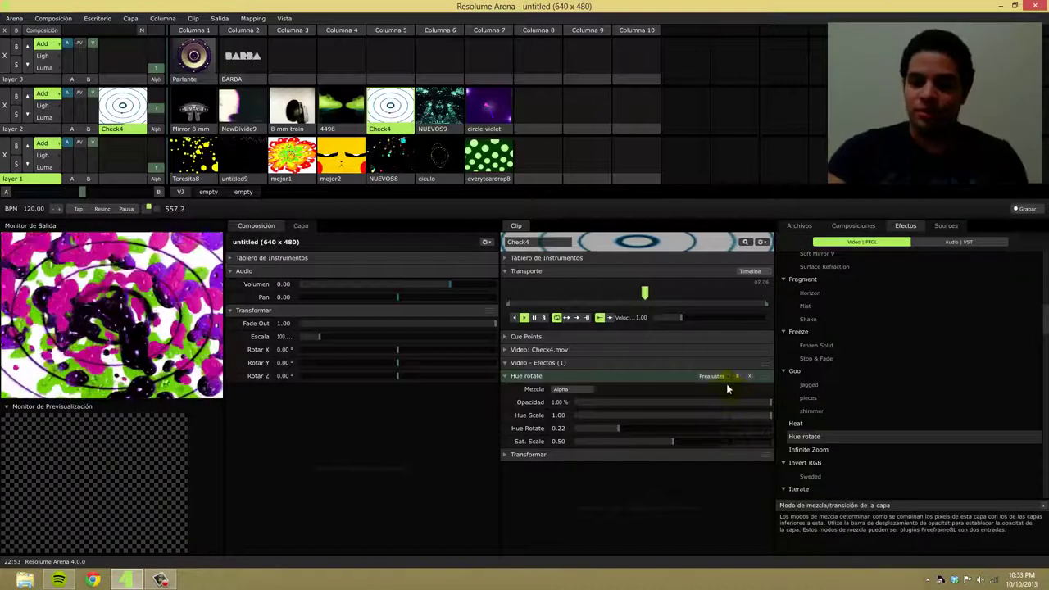
Add the Flip effect's Soft Mirror H preset to the Check4 clip below Hue rotate.
scroll(850, 359, "up", 4)
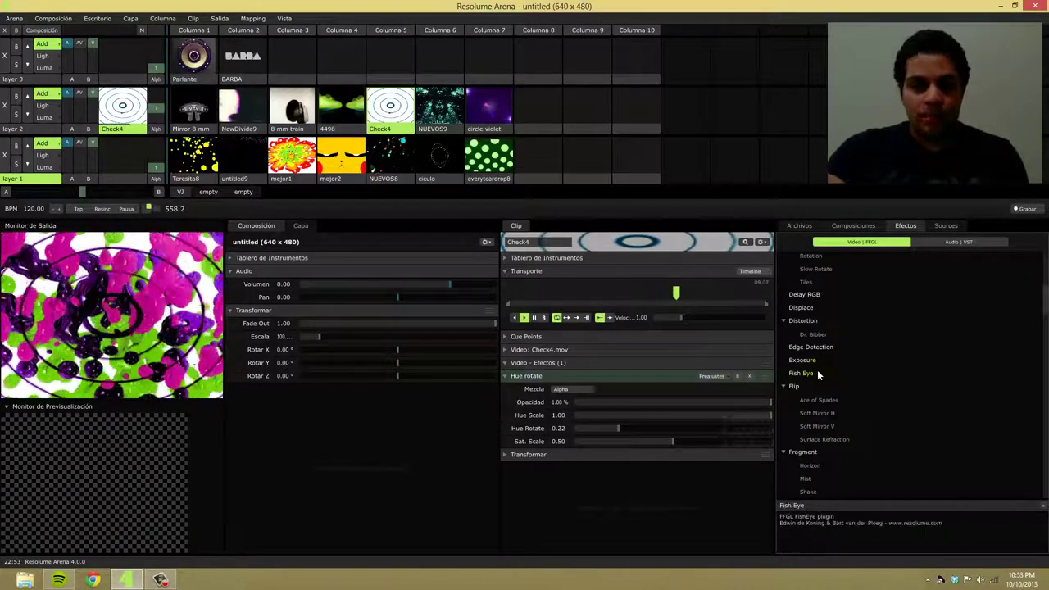
left_click_drag(828, 412, 627, 432)
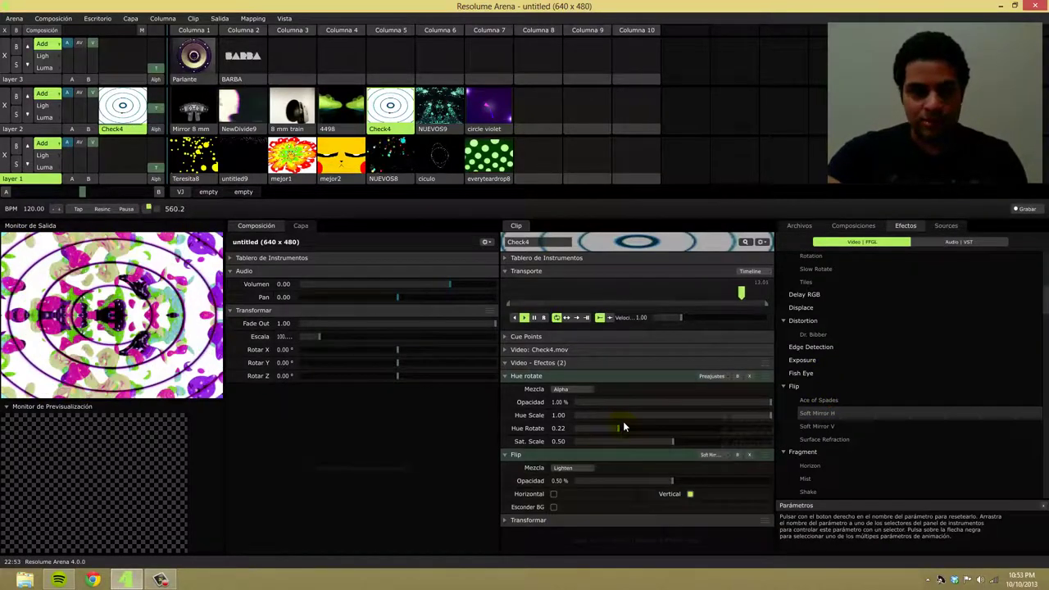
Launch the Mirror 8 mm clip on layer 2 and add the Heat effect to it.
left_click(197, 119)
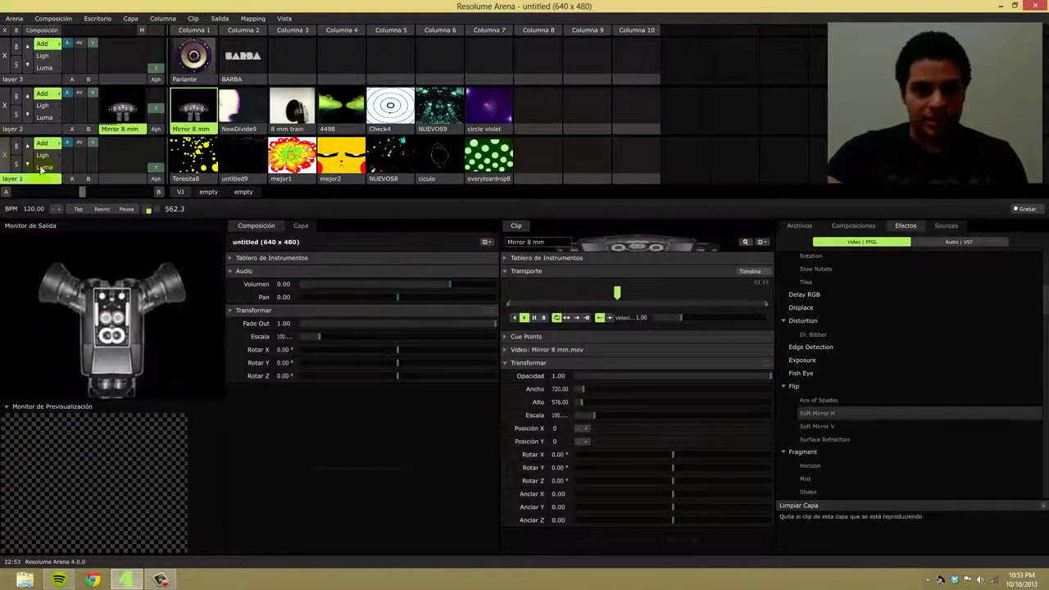
scroll(869, 404, "down", 5)
left_click(814, 362)
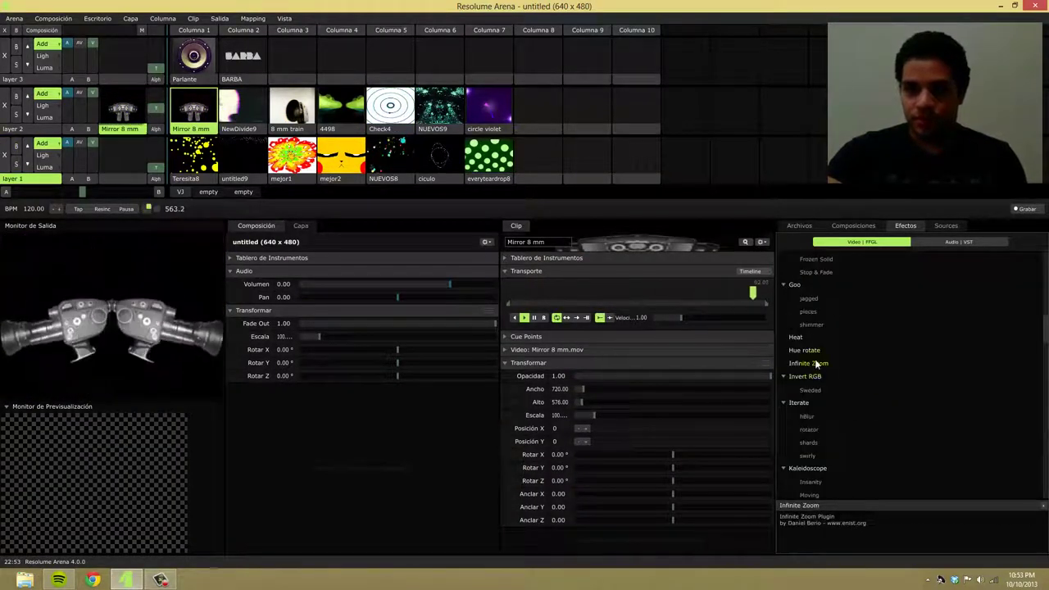
left_click_drag(796, 337, 623, 378)
Add the Tunnel effect's Basic preset to Mirror 8 mm and remove Heat from the clip.
scroll(794, 381, "down", 3)
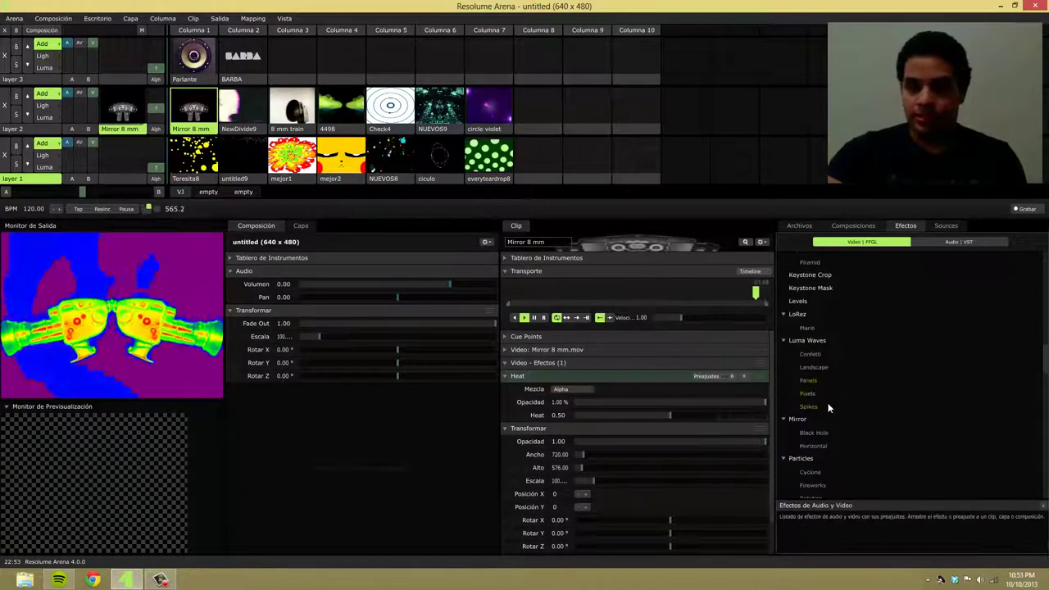
scroll(828, 408, "down", 10)
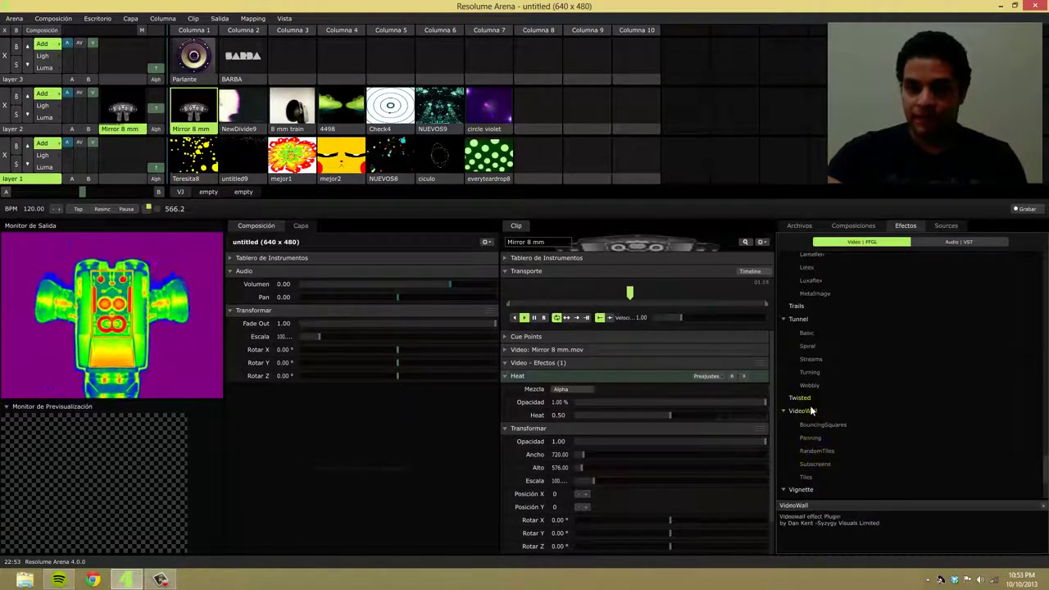
left_click_drag(806, 332, 649, 397)
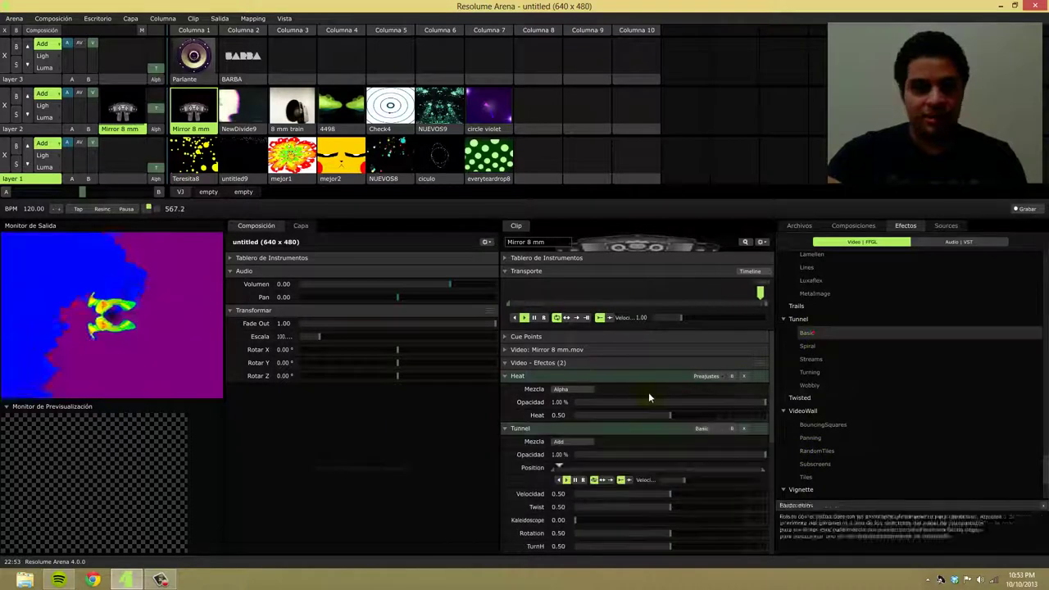
left_click(743, 378)
Find the Circles effect in the video effects list and add it to Mirror 8 mm above Tunnel.
scroll(836, 410, "up", 2)
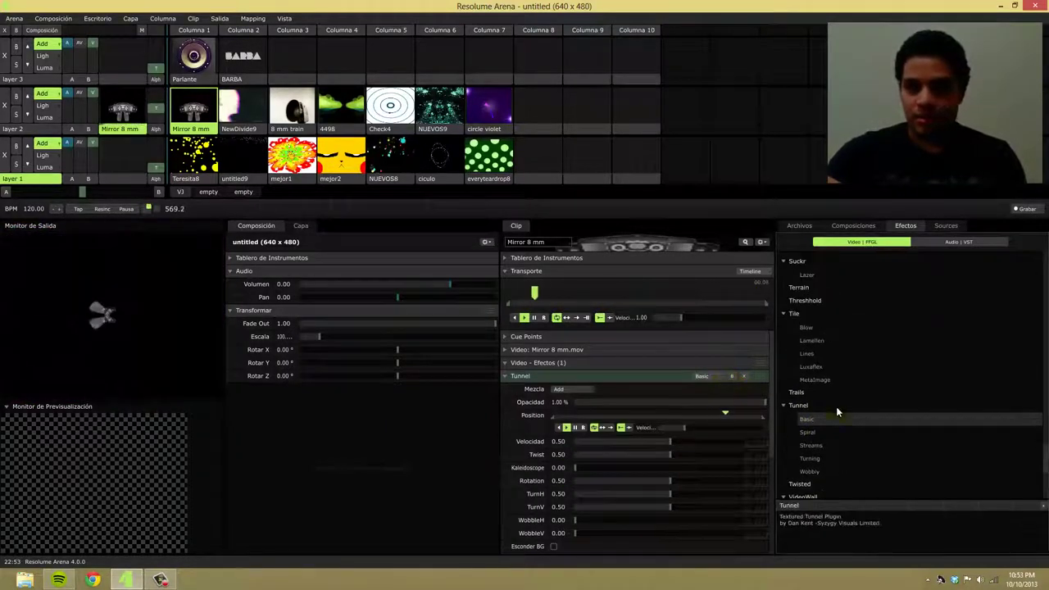
scroll(836, 407, "up", 3)
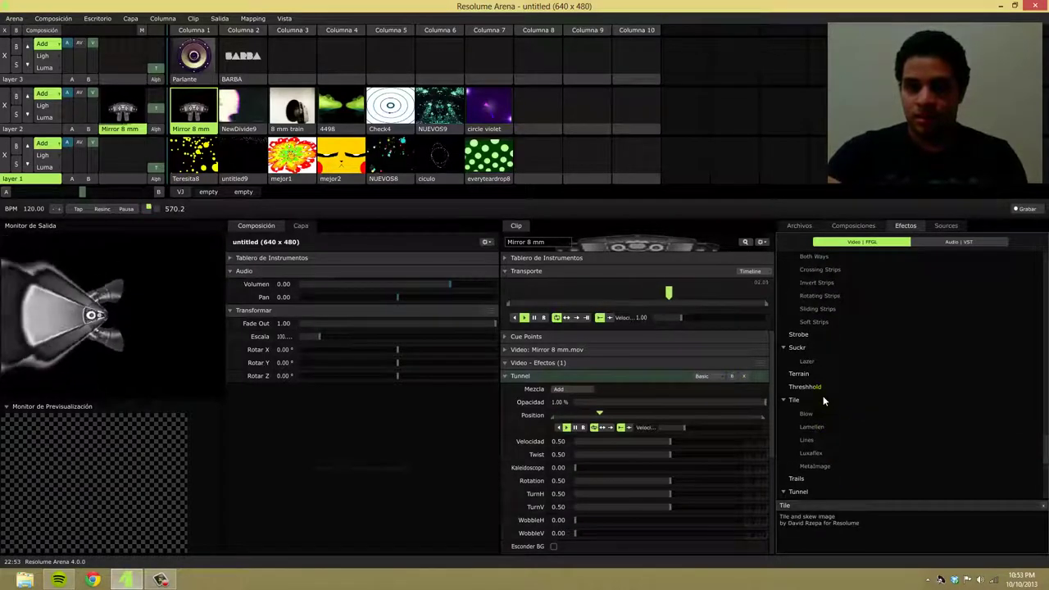
scroll(824, 400, "up", 4)
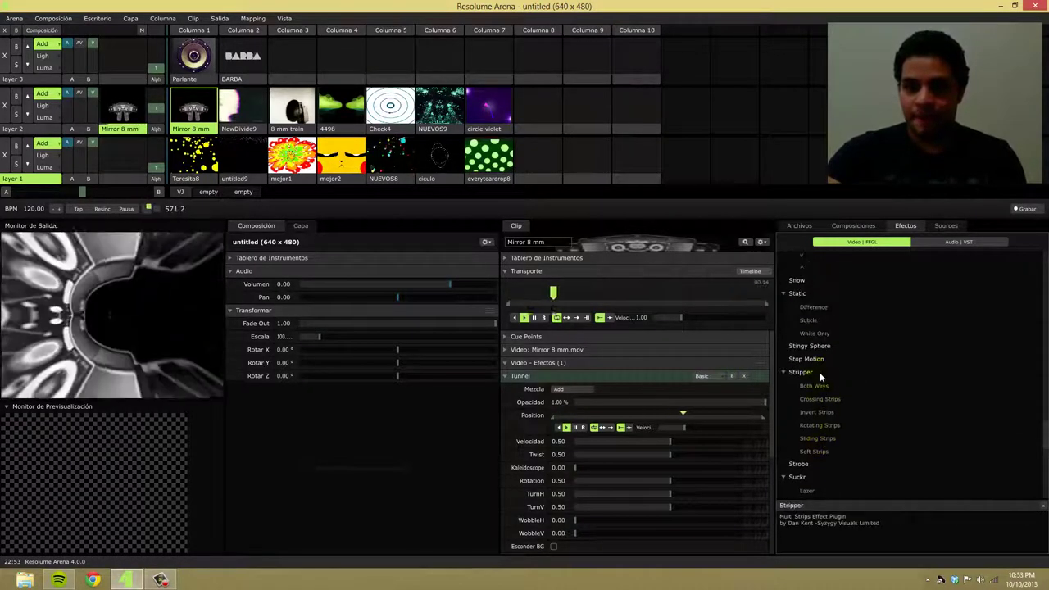
scroll(819, 375, "up", 7)
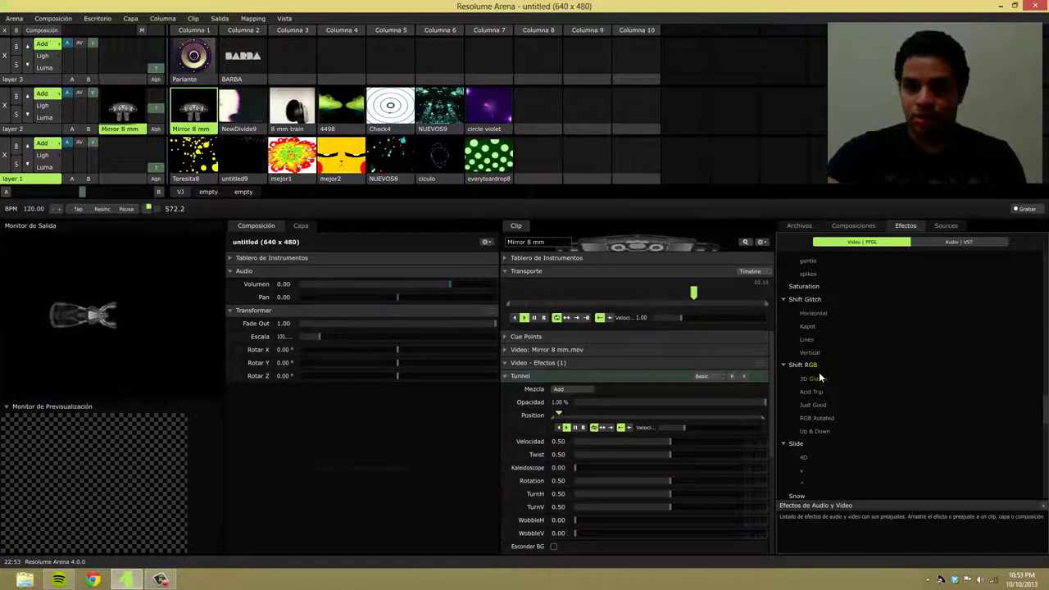
scroll(819, 377, "up", 3)
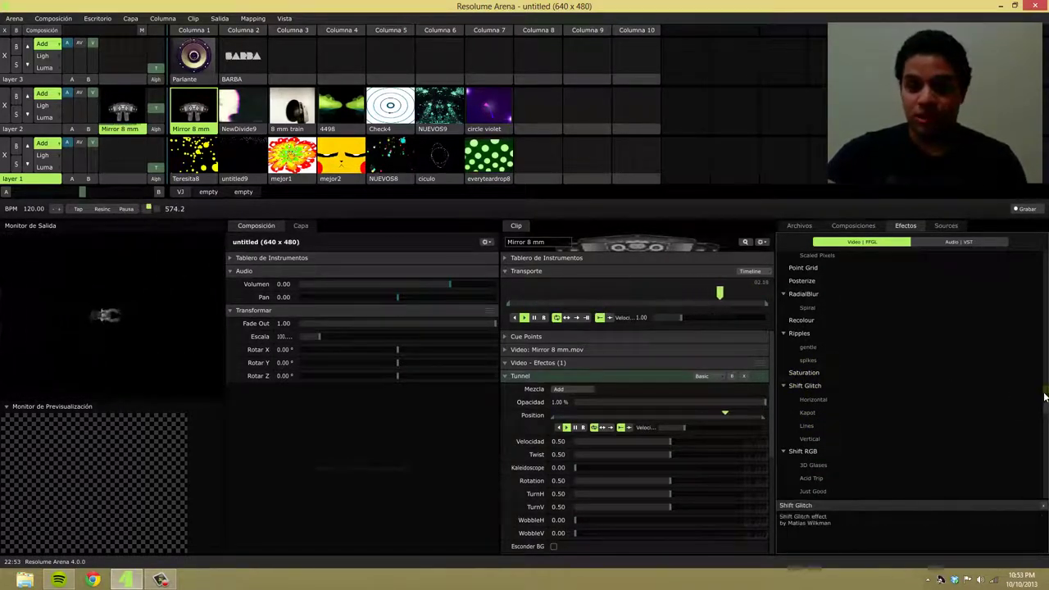
left_click_drag(1044, 397, 1047, 277)
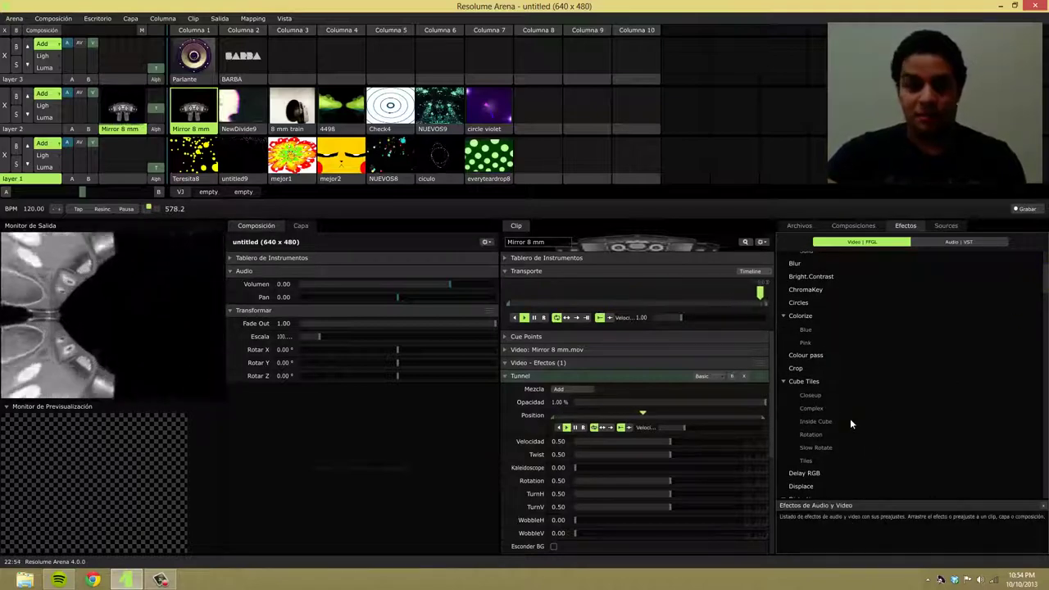
scroll(838, 420, "up", 3)
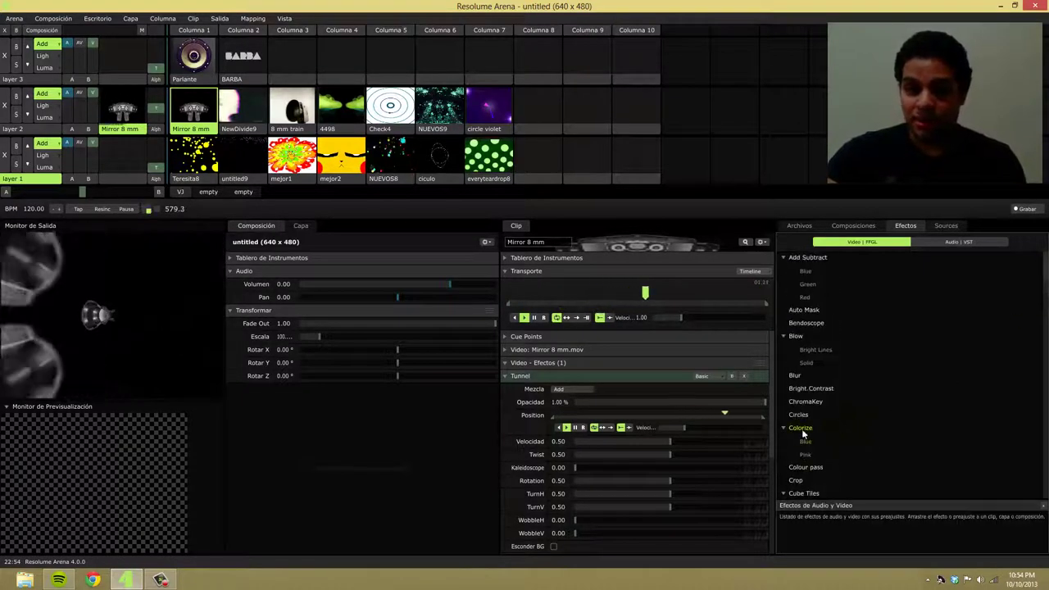
left_click_drag(798, 415, 691, 425)
Bypass the Tunnel effect and set the Circles effect's size to 0.61.
left_click_drag(651, 423, 670, 417)
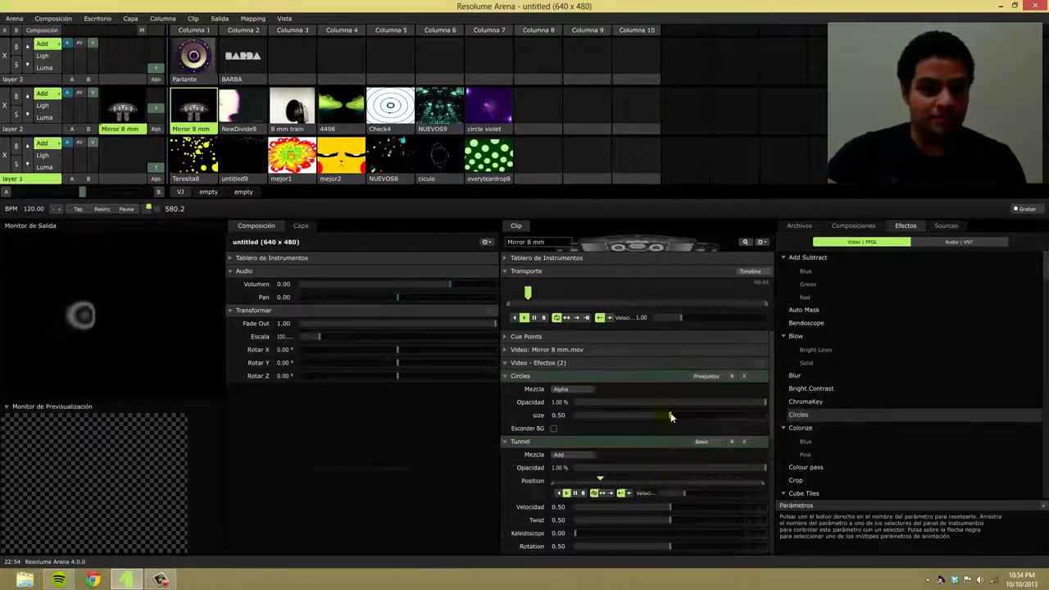
left_click(732, 442)
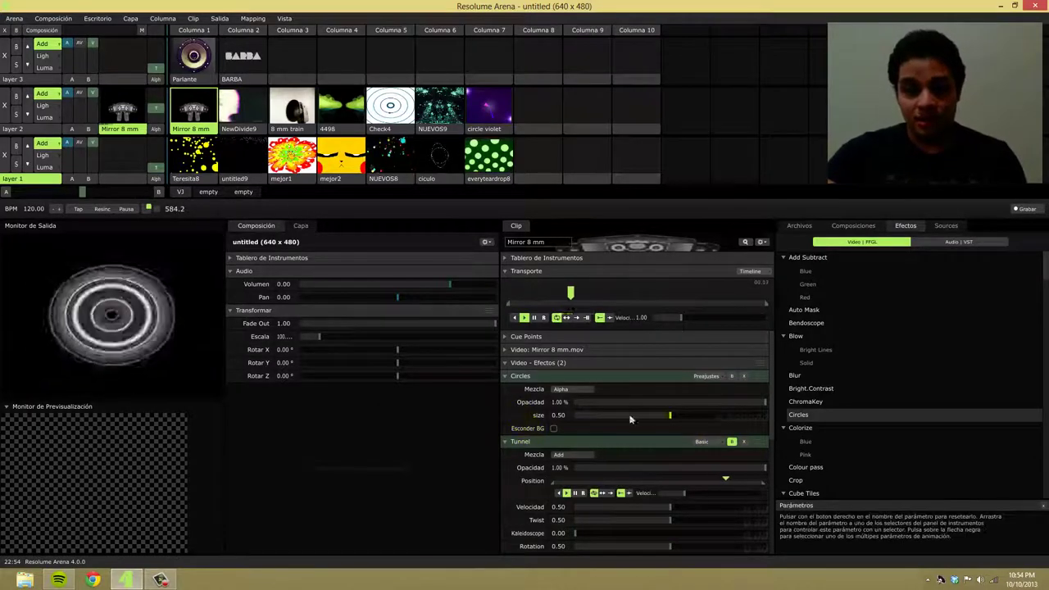
left_click_drag(672, 418, 664, 418)
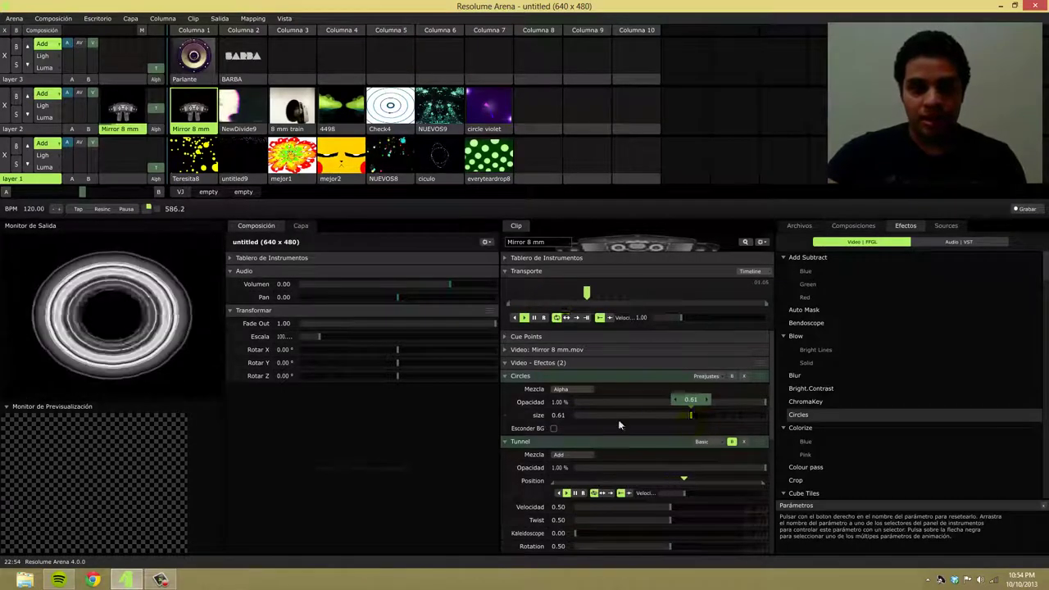
Animate the Circles effect's size with a Timeline in random playback mode at a reduced speed.
left_click(507, 414)
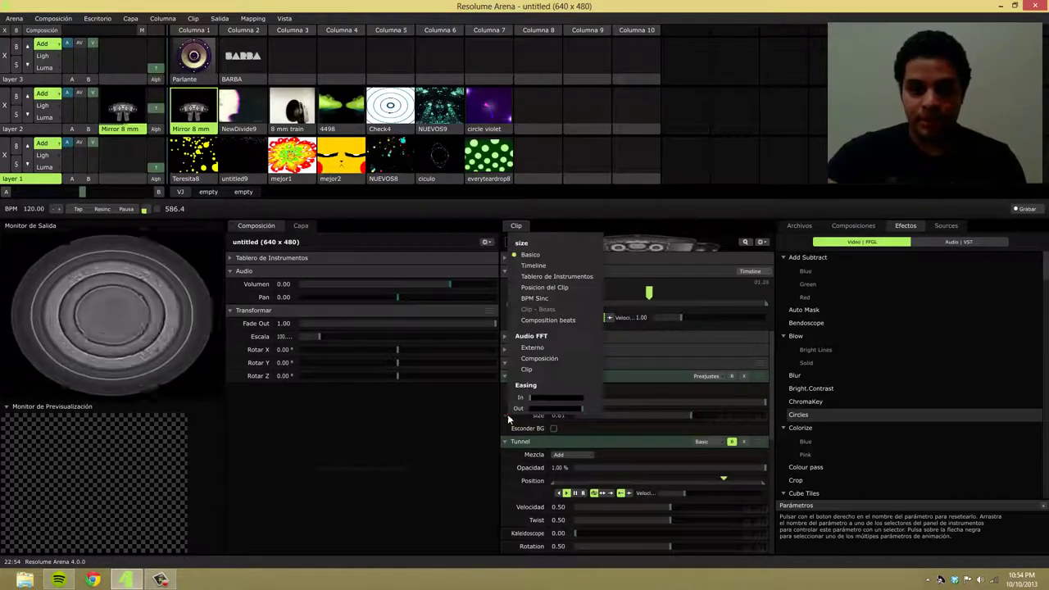
left_click(533, 266)
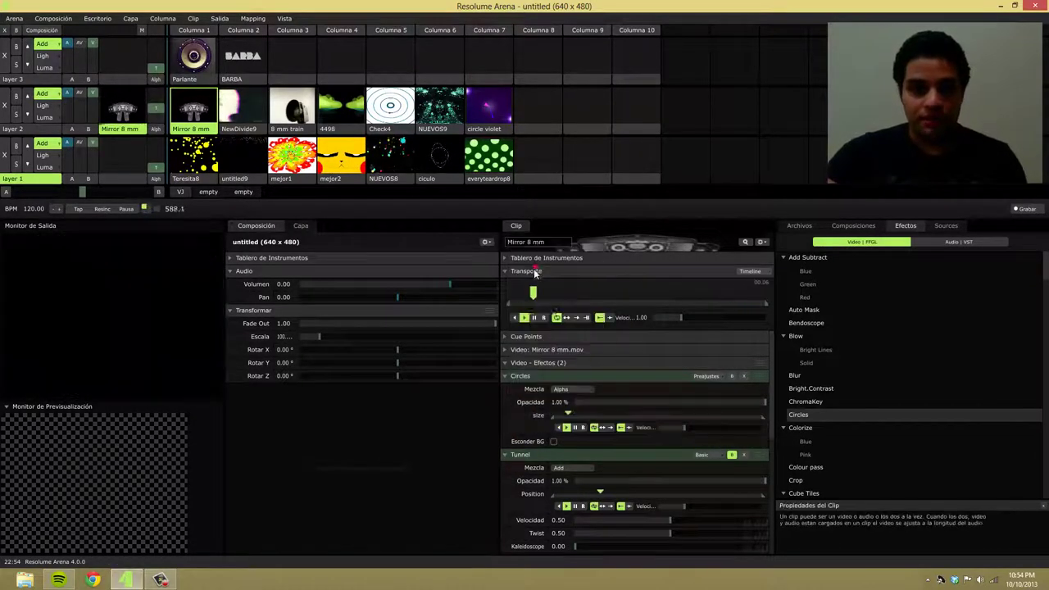
left_click(582, 429)
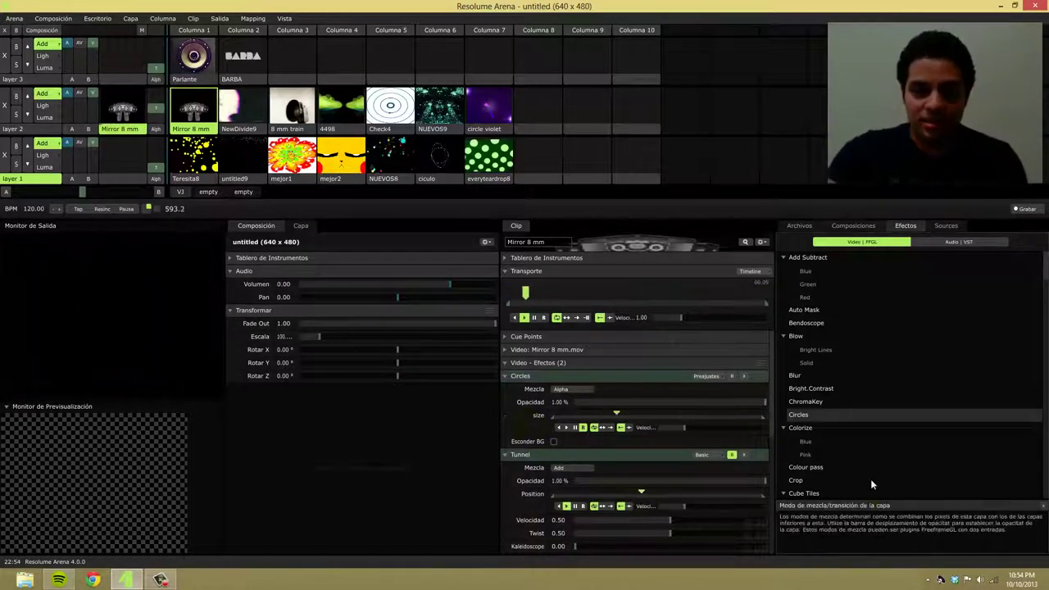
mouse_move(668, 440)
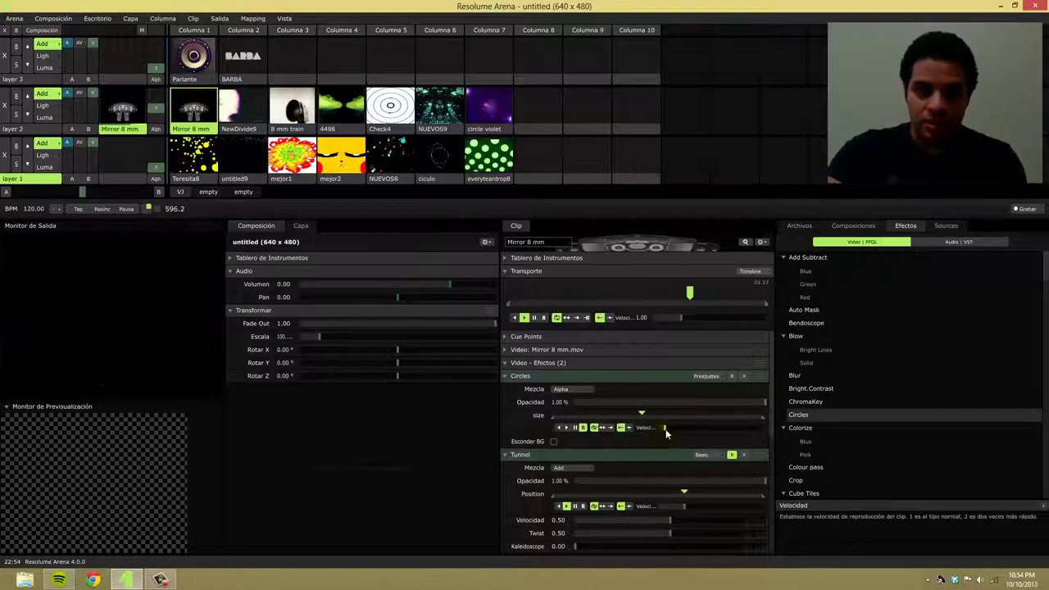
mouse_move(728, 426)
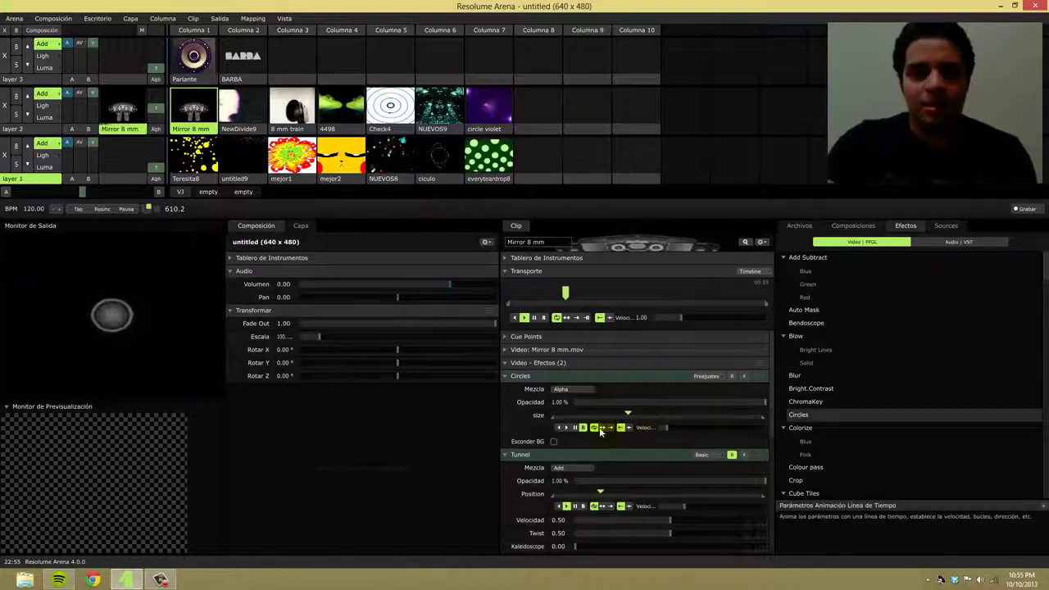
Remove the Circles effect from the Mirror 8 mm clip and re-enable the bypassed Tunnel effect.
left_click(743, 375)
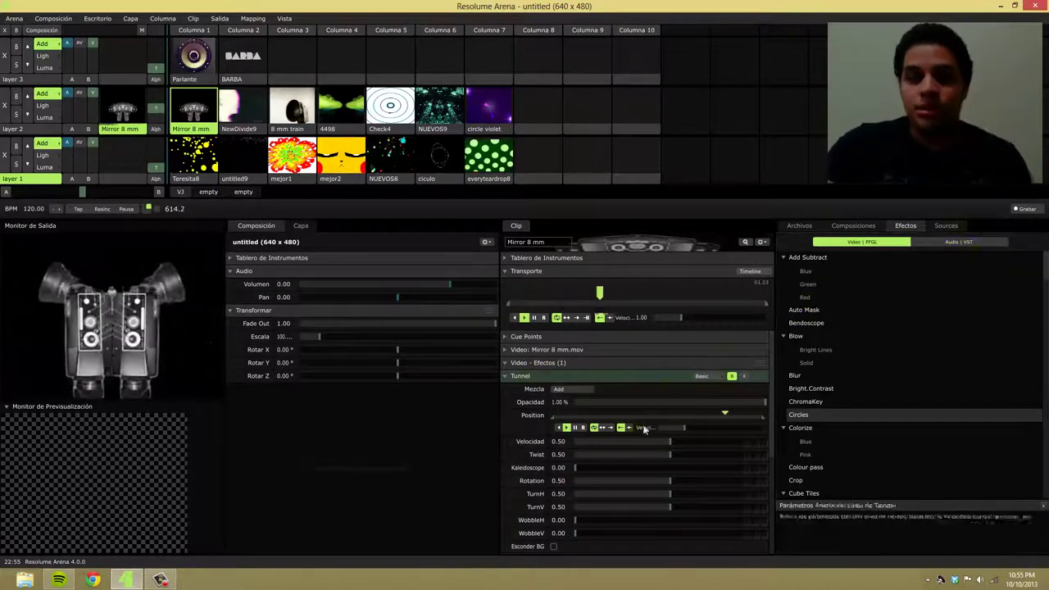
left_click(506, 377)
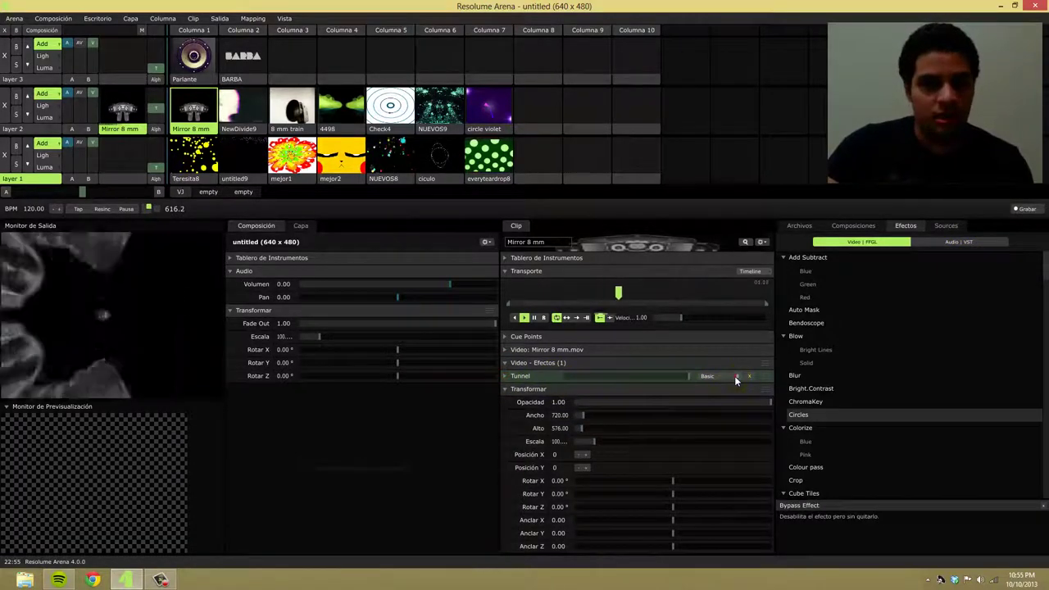
left_click(505, 376)
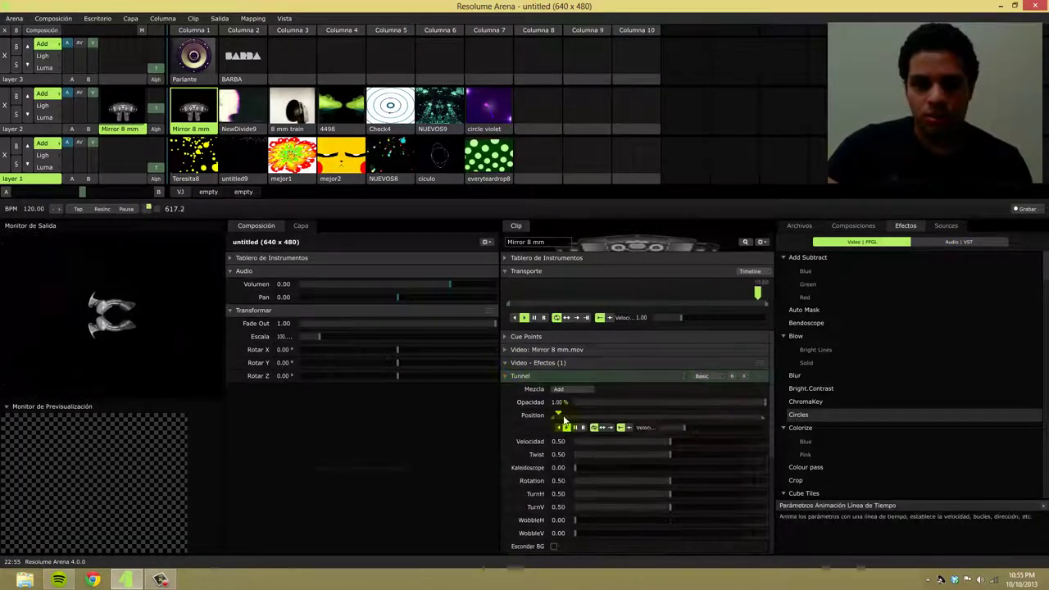
Set Tunnel's Kaleidoscope to 0.20, Twist to 0.41 and Velocidad to 0.65, pause its Position animation, and compare the output with the effect bypassed.
left_click_drag(582, 470, 613, 468)
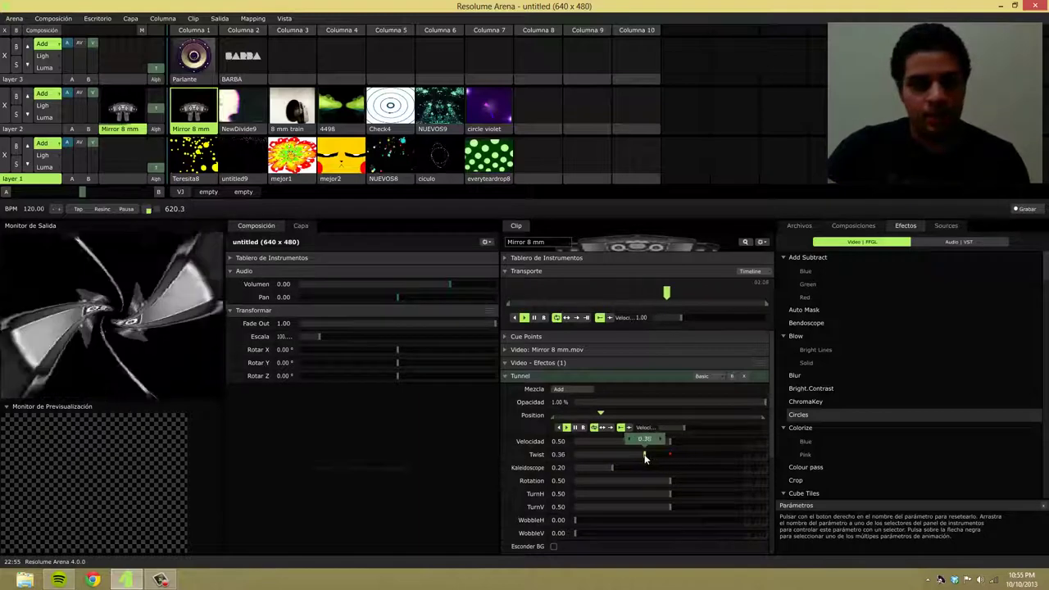
left_click_drag(633, 460, 700, 442)
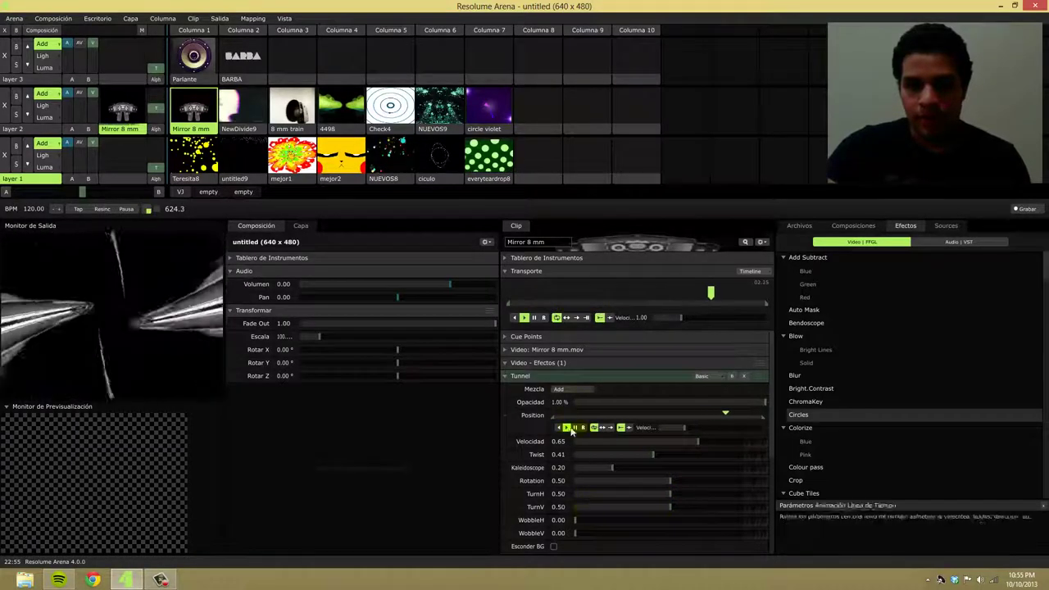
left_click(575, 428)
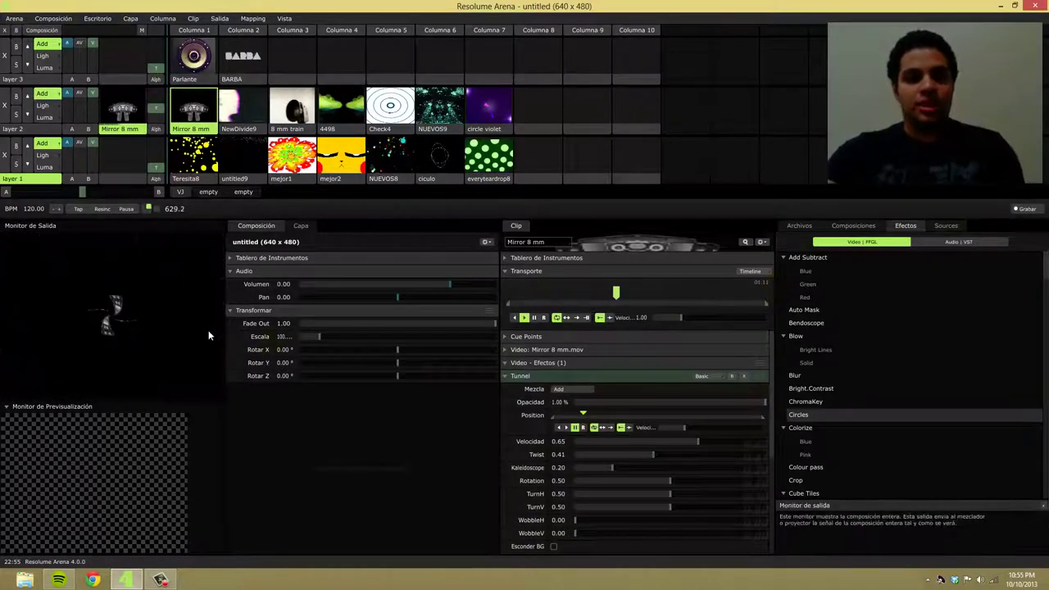
left_click(734, 375)
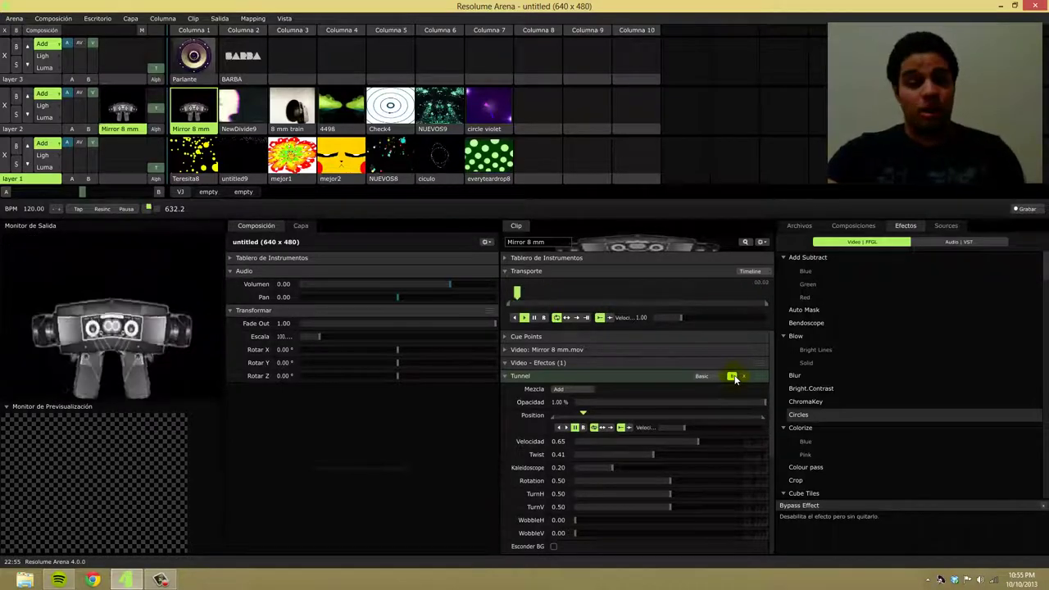
left_click(734, 375)
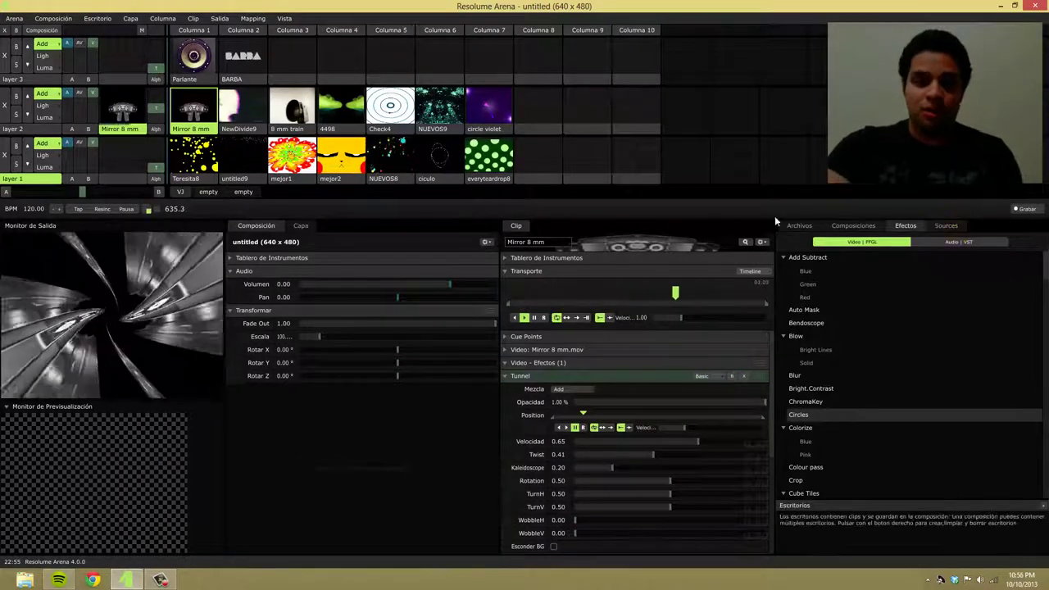
Record the composition output while launching 4498 and 8 mm train on layer 2 and mejor2 and untitled9 on layer 1.
left_click(1024, 210)
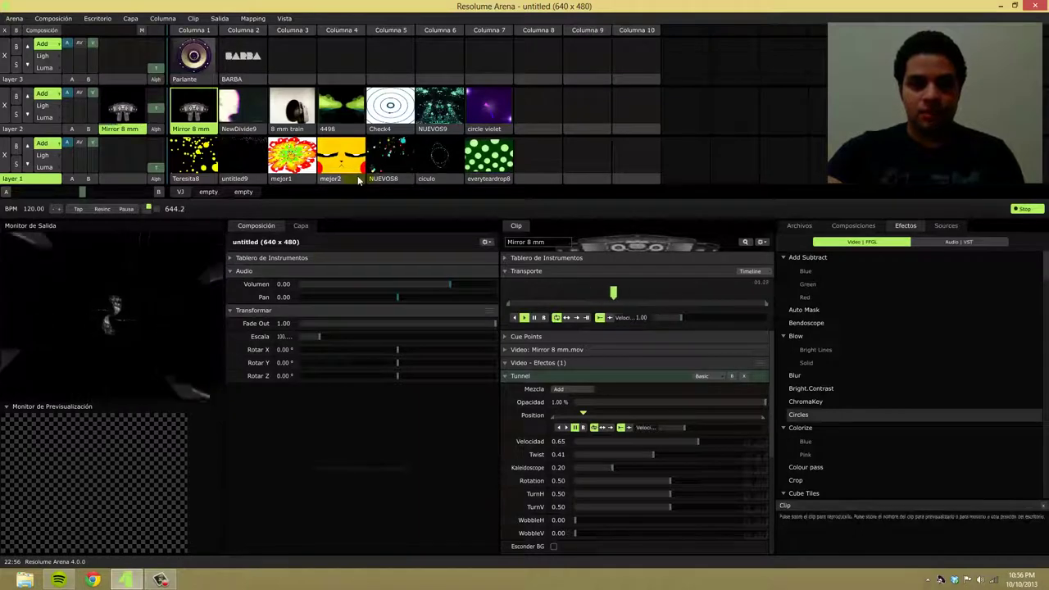
left_click(334, 115)
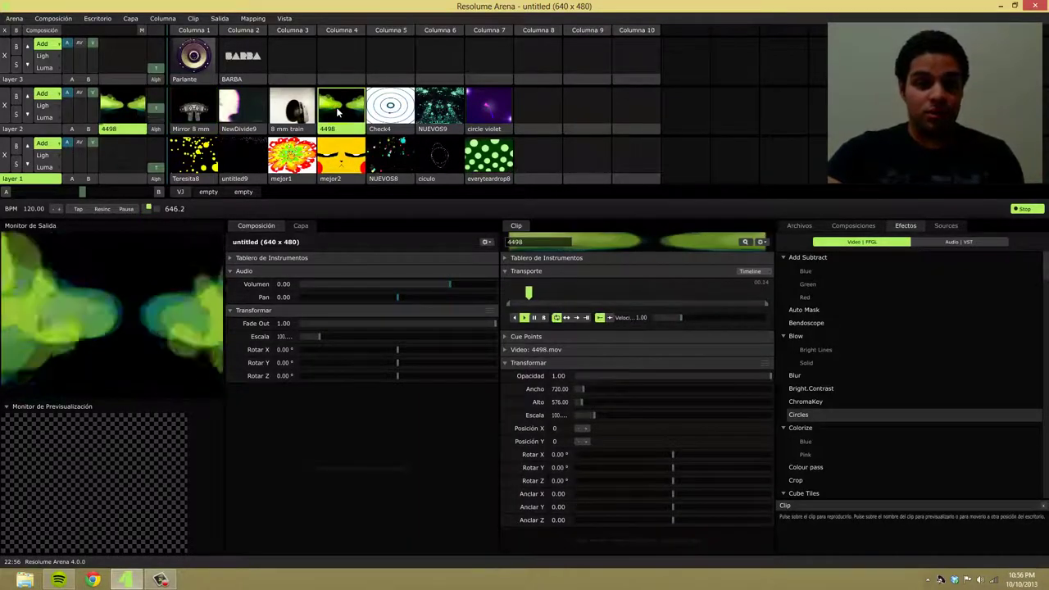
left_click(294, 115)
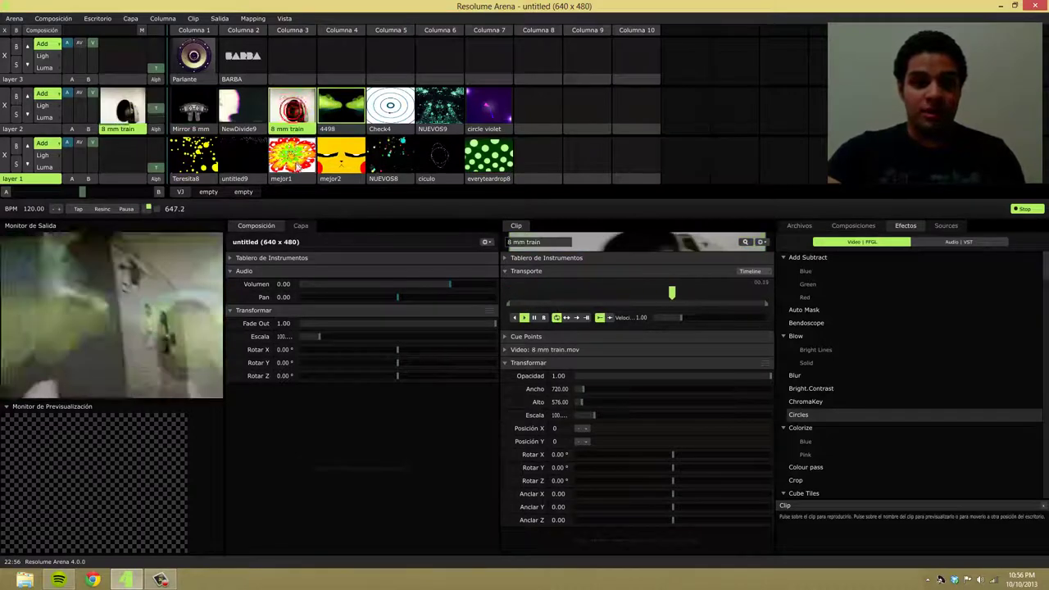
left_click(341, 156)
left_click(257, 158)
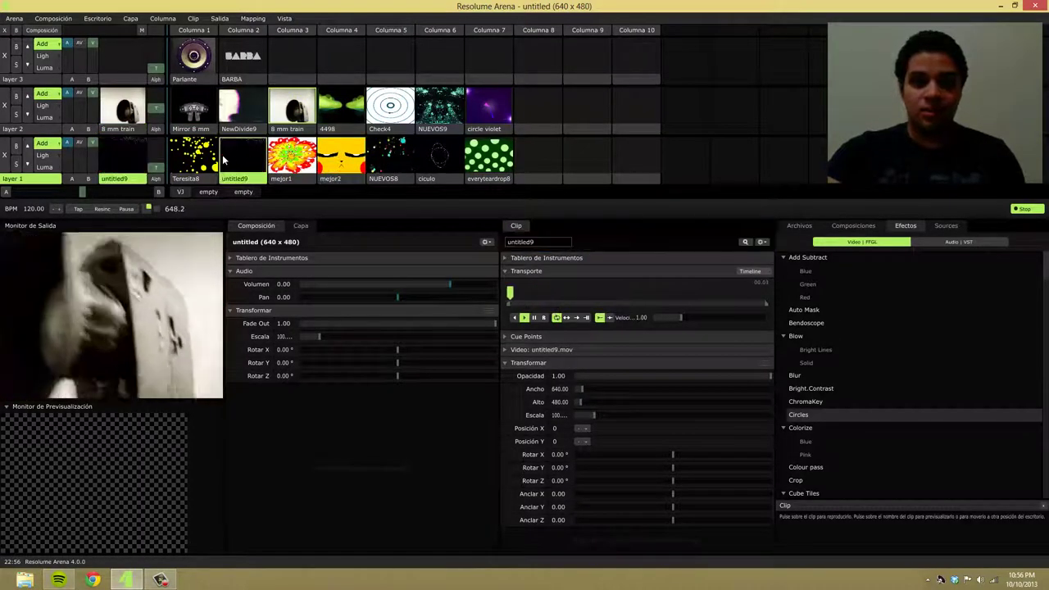
left_click(1025, 210)
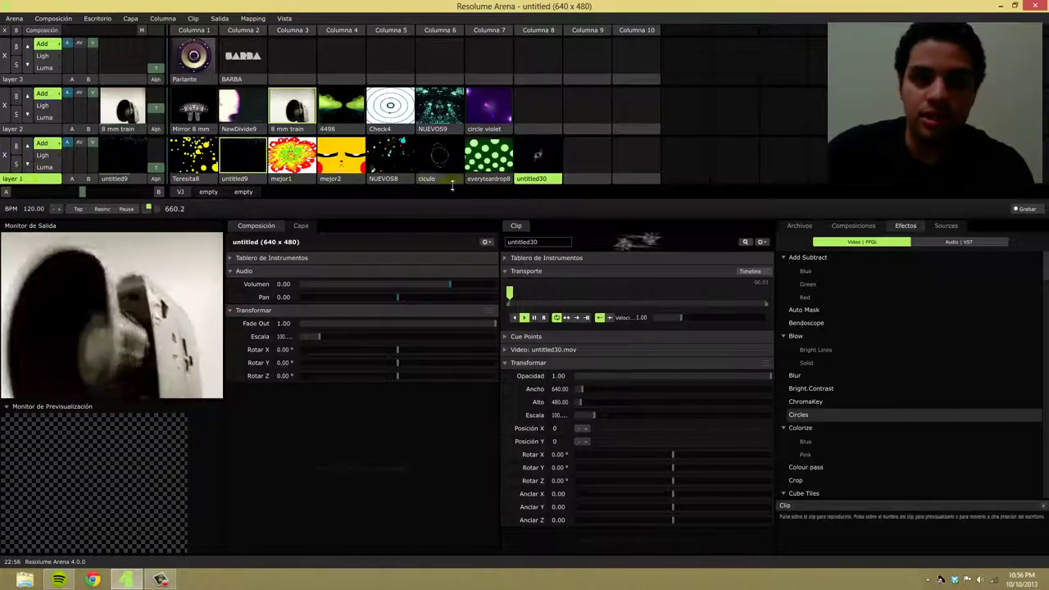
Launch the recorded untitled30 clip on layer 1 and clear layer 2 so the recording plays alone.
left_click(547, 152)
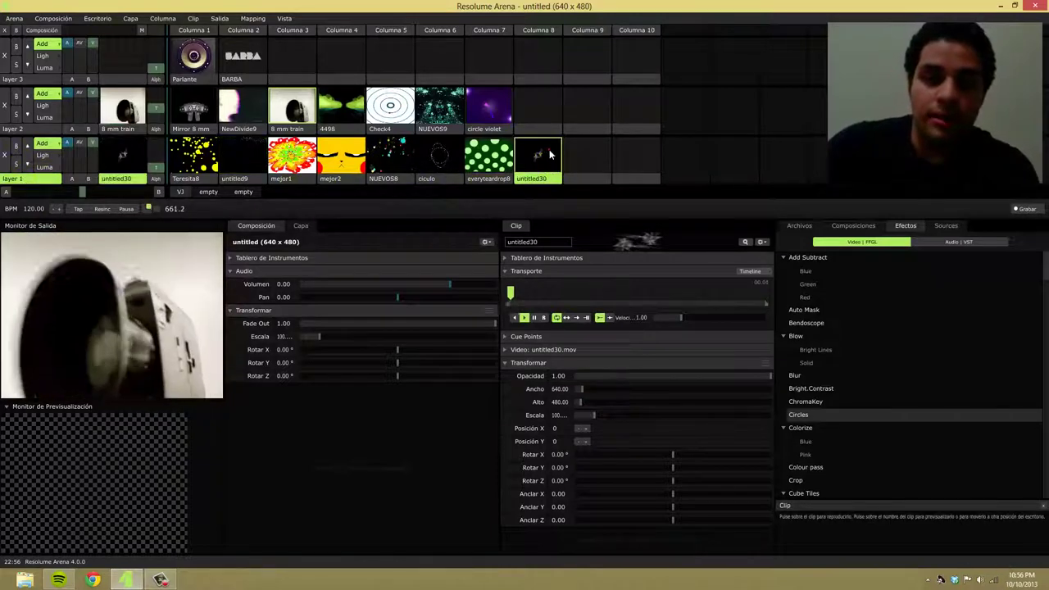
left_click(5, 105)
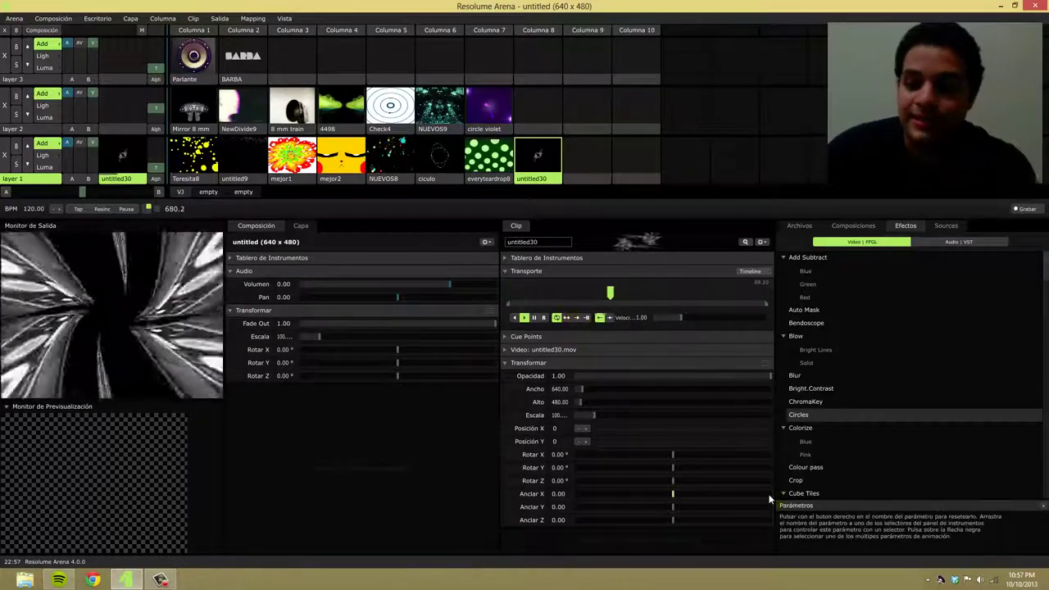
Launch 8 mm train and then Mirror 8 mm on layer 2, and remove the Tunnel effect from Mirror 8 mm.
left_click(281, 115)
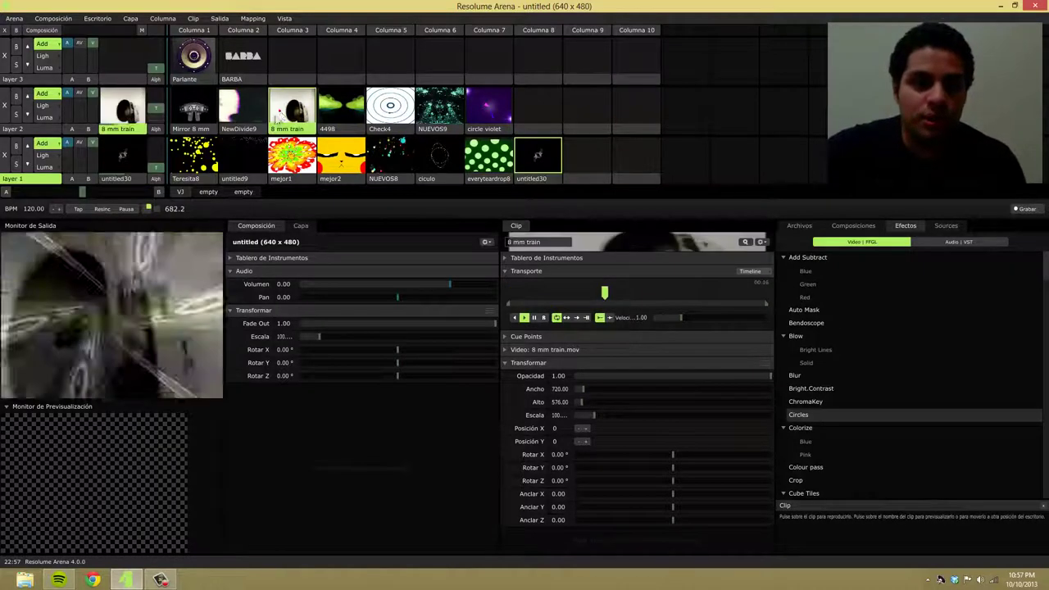
left_click(194, 108)
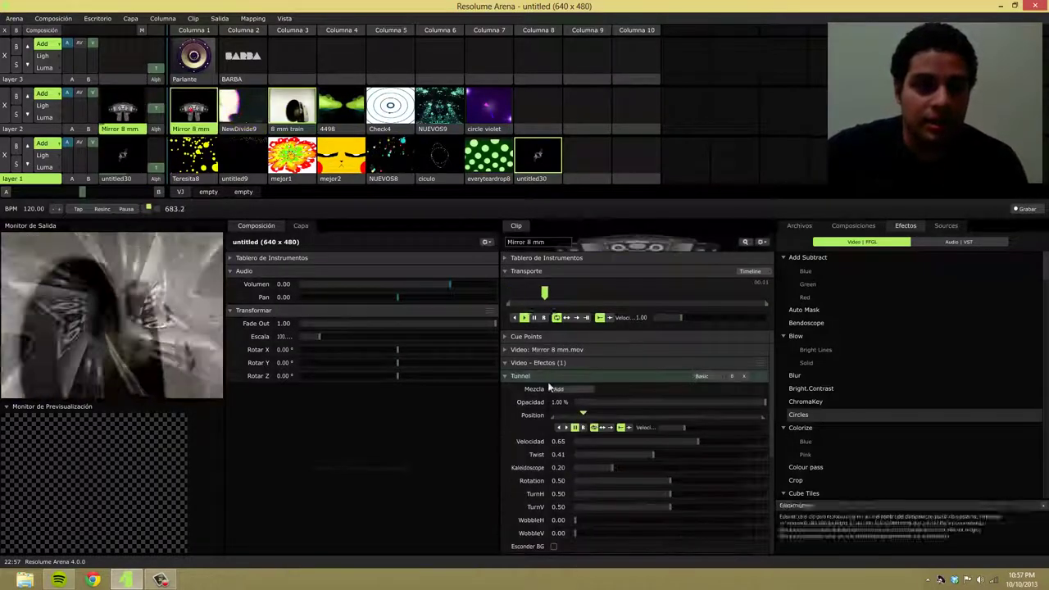
left_click(745, 377)
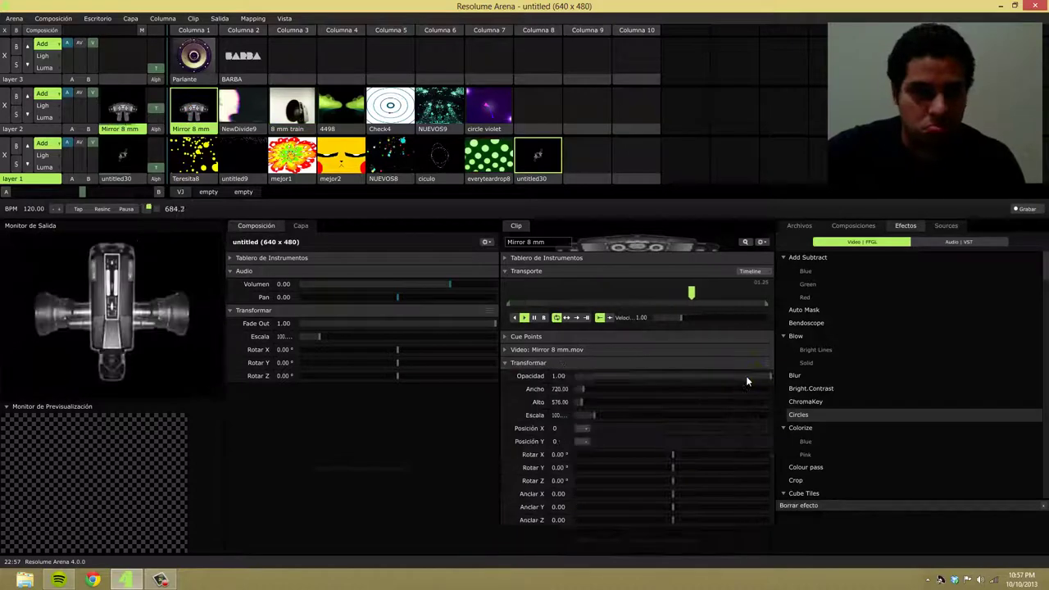
Clear layer 2 and relaunch the untitled30 recording on layer 1.
left_click(4, 106)
left_click(541, 160)
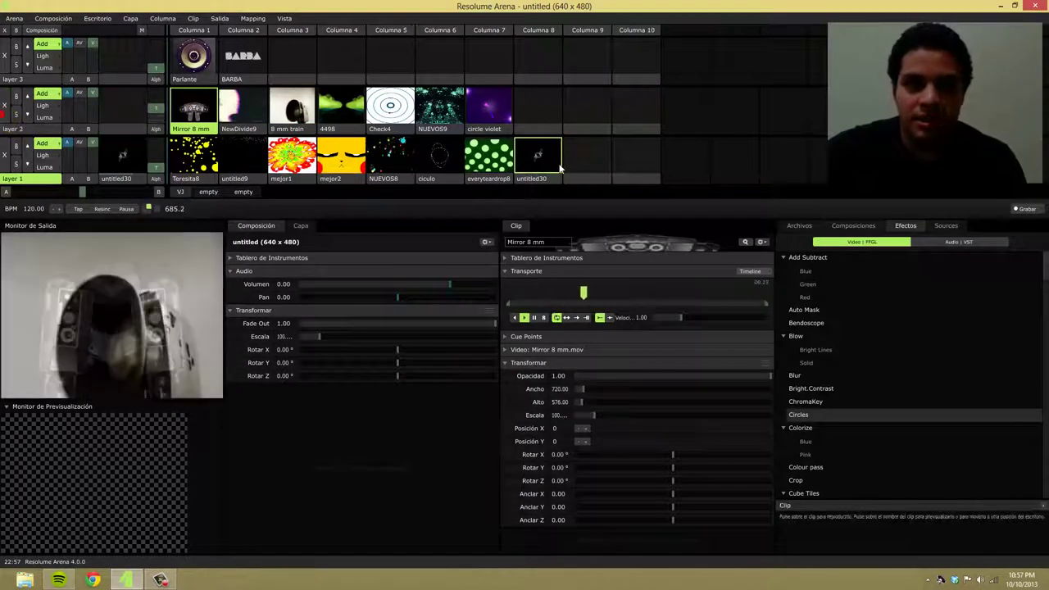